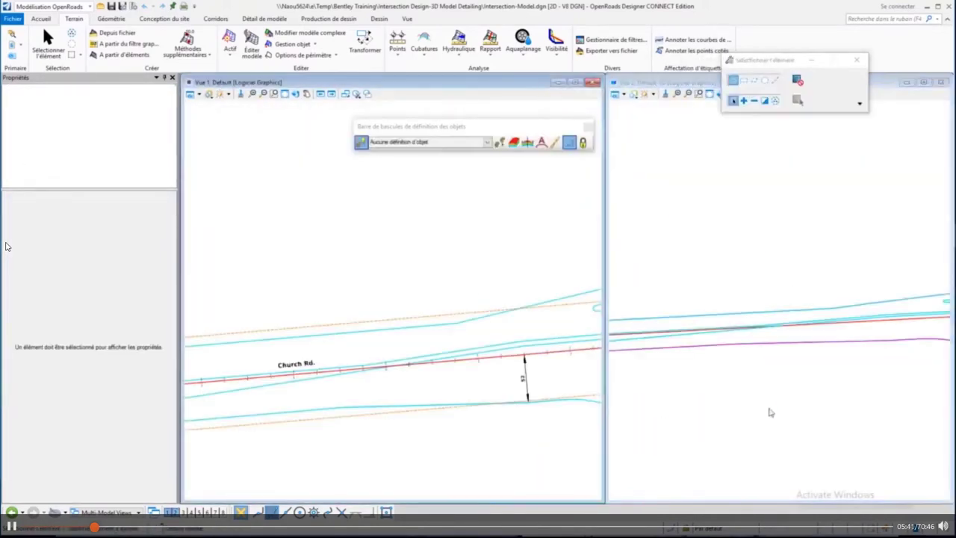
# Step: Examine the side road's pavement edges and traffic islands where they meet the main road in the 3D view
pyautogui.keyDown('shift'); pyautogui.moveTo(847, 427); pyautogui.dragTo(740, 386, button='middle'); pyautogui.keyUp('shift')
pyautogui.scroll(1, 740, 385)
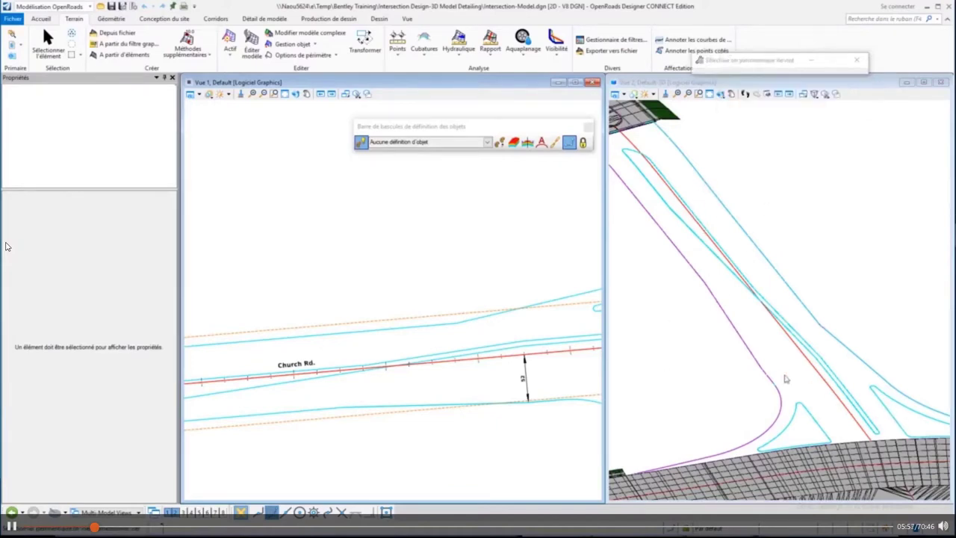
pyautogui.keyDown('shift'); pyautogui.moveTo(877, 390); pyautogui.dragTo(895, 410, button='middle'); pyautogui.keyUp('shift')
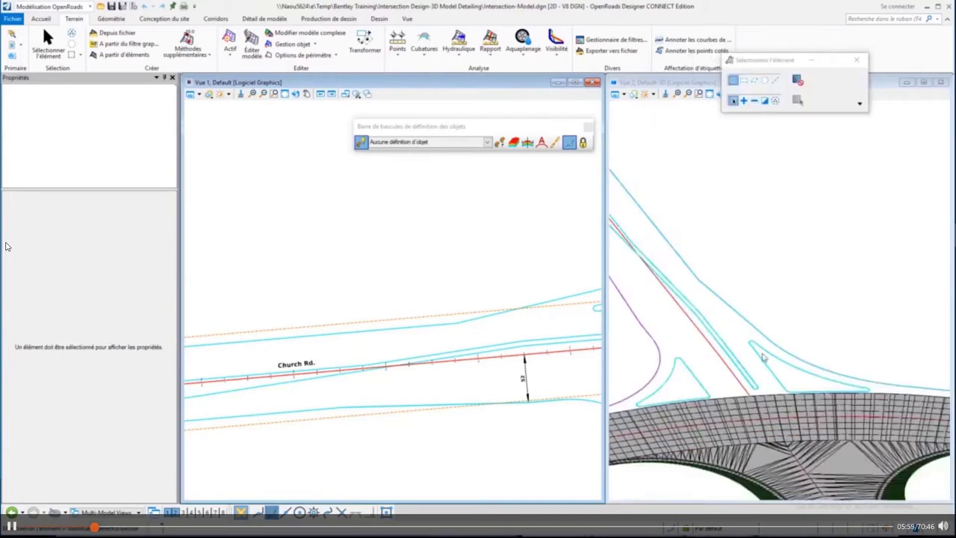
pyautogui.scroll(2, 747, 351)
pyautogui.scroll(1, 741, 349)
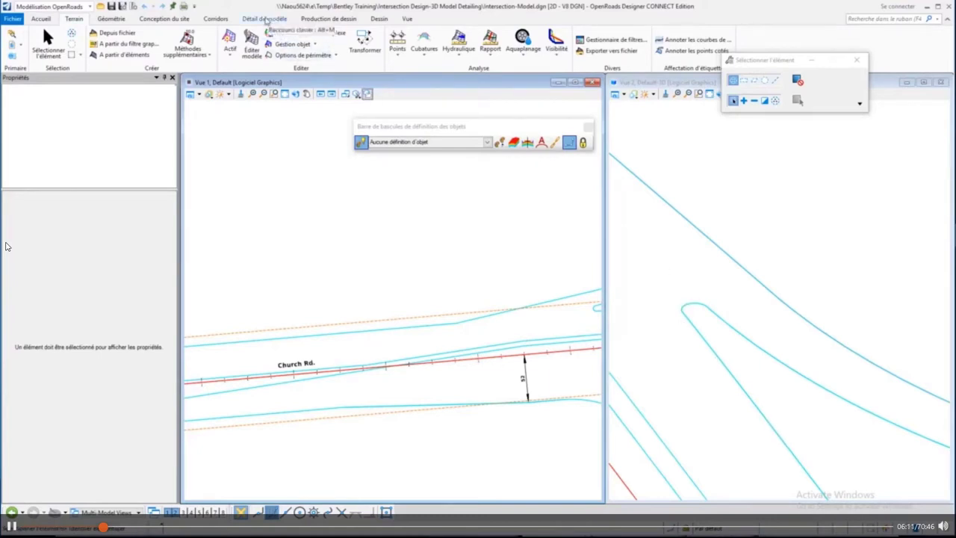
# Step: Examine the Church Rd. pavement edges, median and north and south islands in the plan view
pyautogui.click(265, 19)
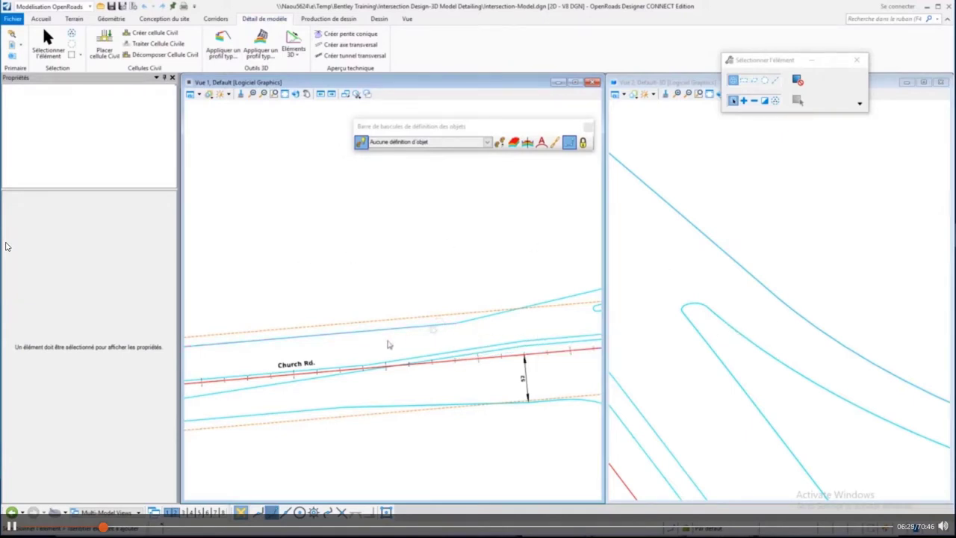
pyautogui.scroll(-5, 380, 346)
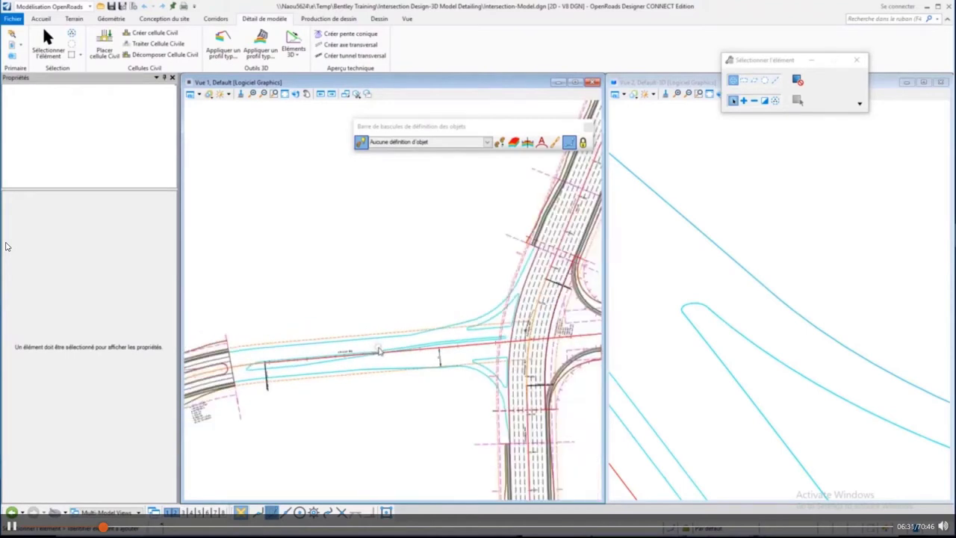
pyautogui.scroll(2, 379, 351)
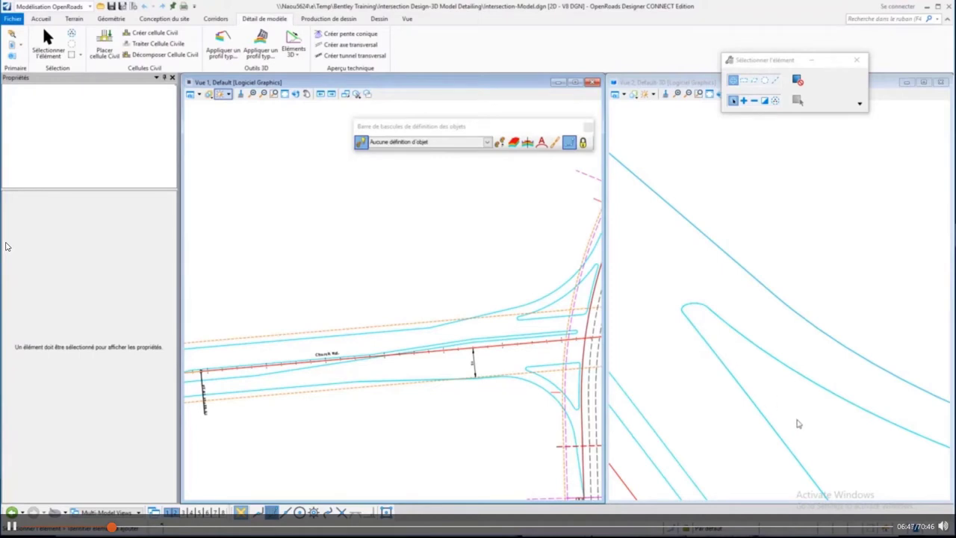
pyautogui.scroll(1, 544, 344)
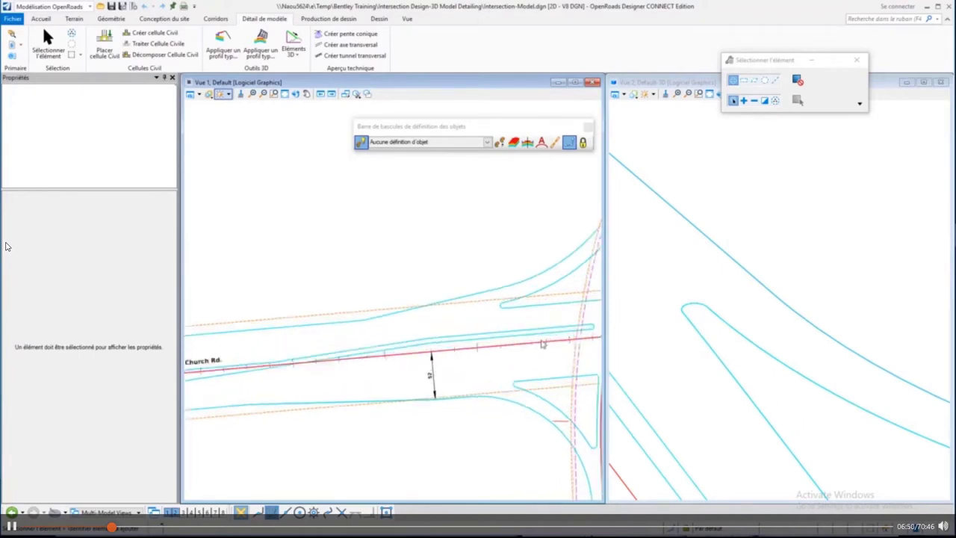
pyautogui.scroll(1, 544, 344)
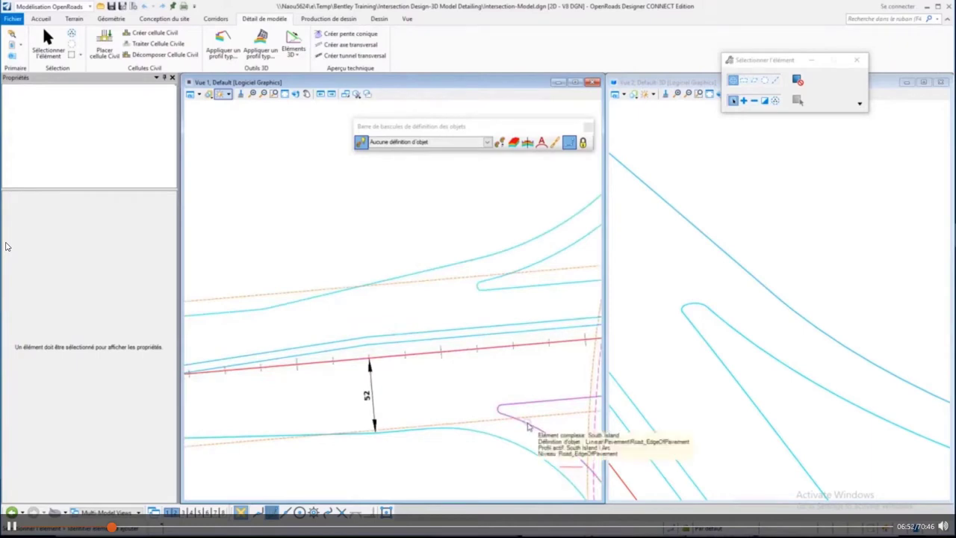
pyautogui.moveTo(528, 427); pyautogui.dragTo(494, 364, button='middle')
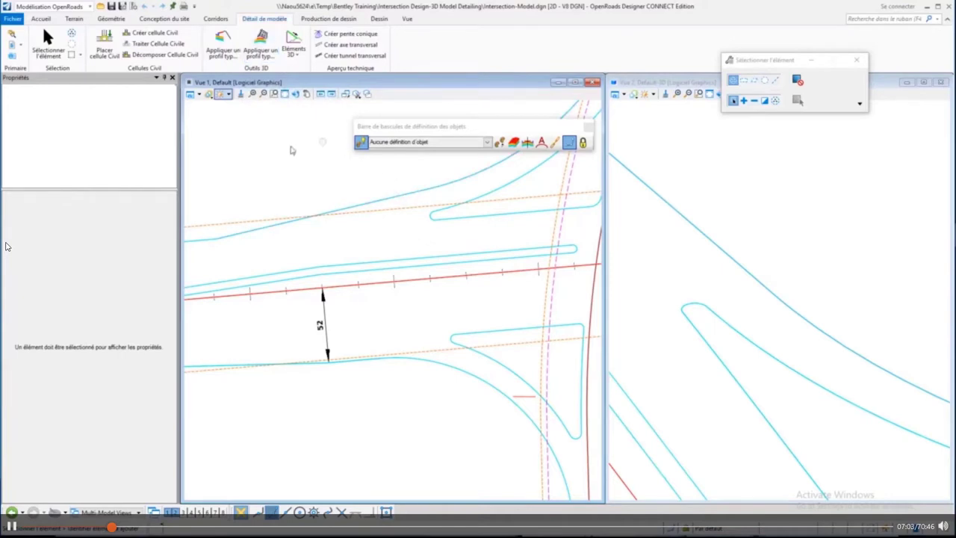
pyautogui.moveTo(239, 207)
pyautogui.mouseDown(button='middle')
pyautogui.moveTo(346, 251)
pyautogui.moveTo(429, 255)
pyautogui.mouseUp(button='middle')
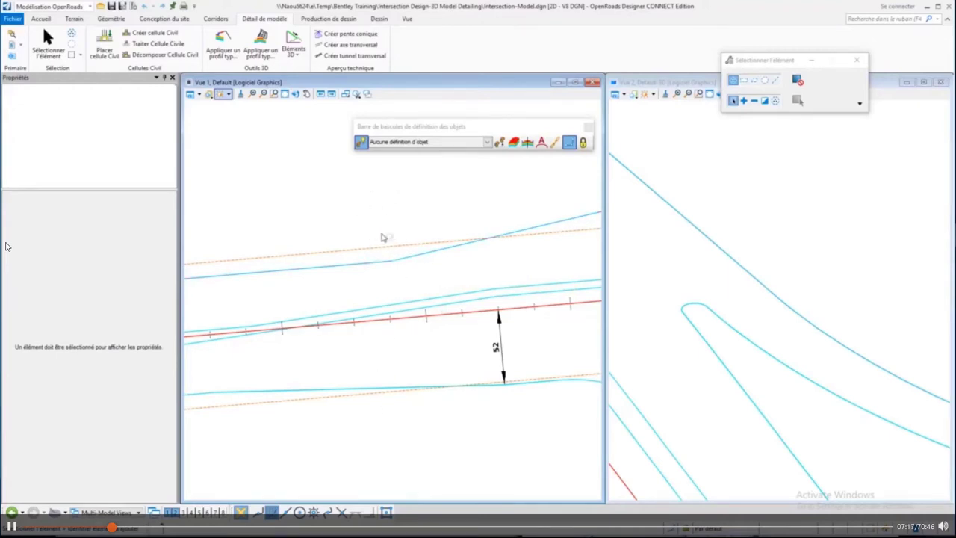
pyautogui.scroll(-2, 380, 234)
pyautogui.scroll(-1, 376, 232)
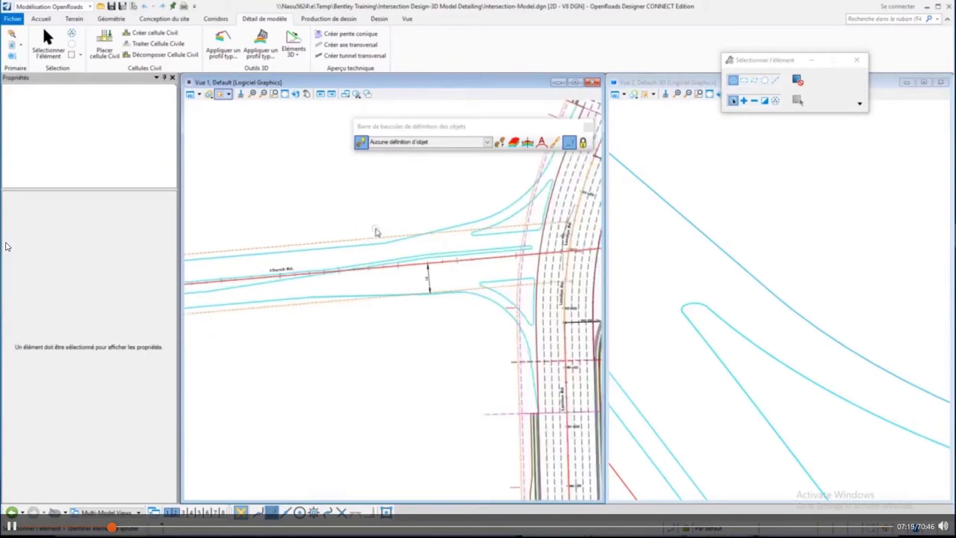
pyautogui.moveTo(376, 232); pyautogui.dragTo(423, 243, button='middle')
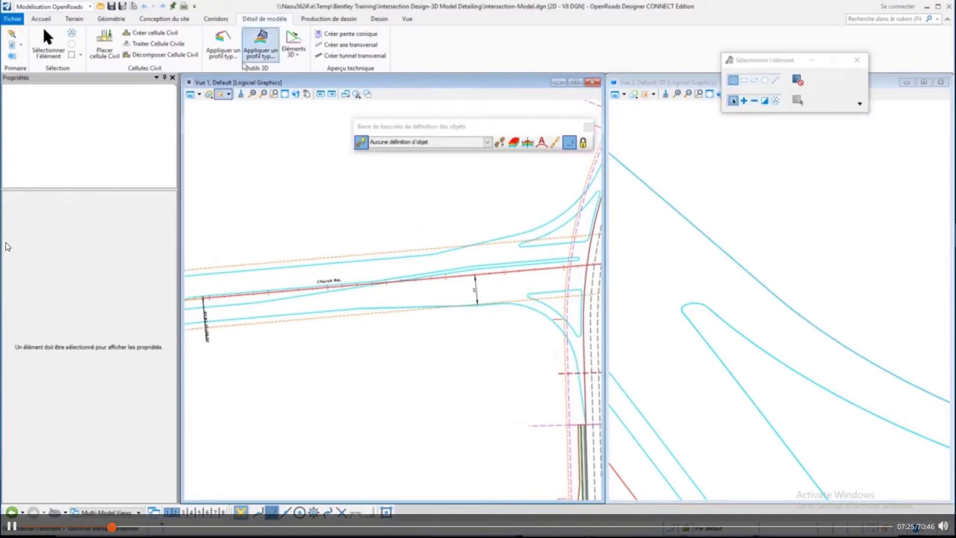
# Step: Review the linear templates Curb Type 1 - Aggbase and Curb/Gutter/Buffer - Sidewalk - Tie Slope in the template library
pyautogui.click(216, 19)
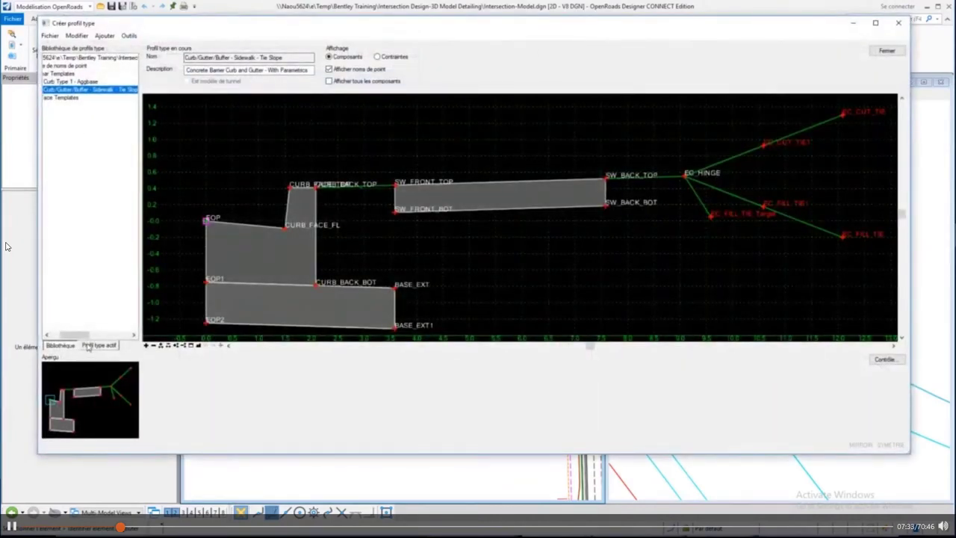
pyautogui.moveTo(79, 334); pyautogui.dragTo(67, 335)
pyautogui.click(79, 81)
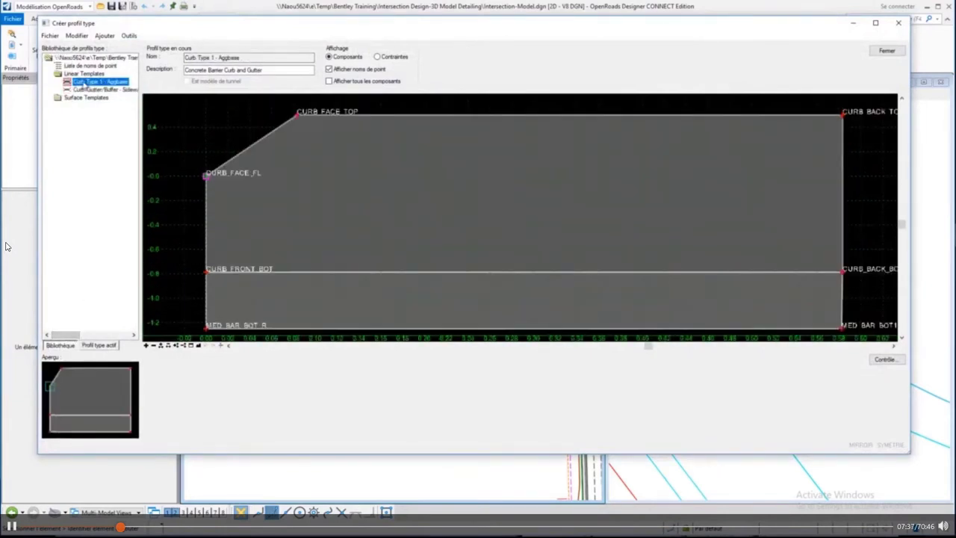
pyautogui.click(89, 89)
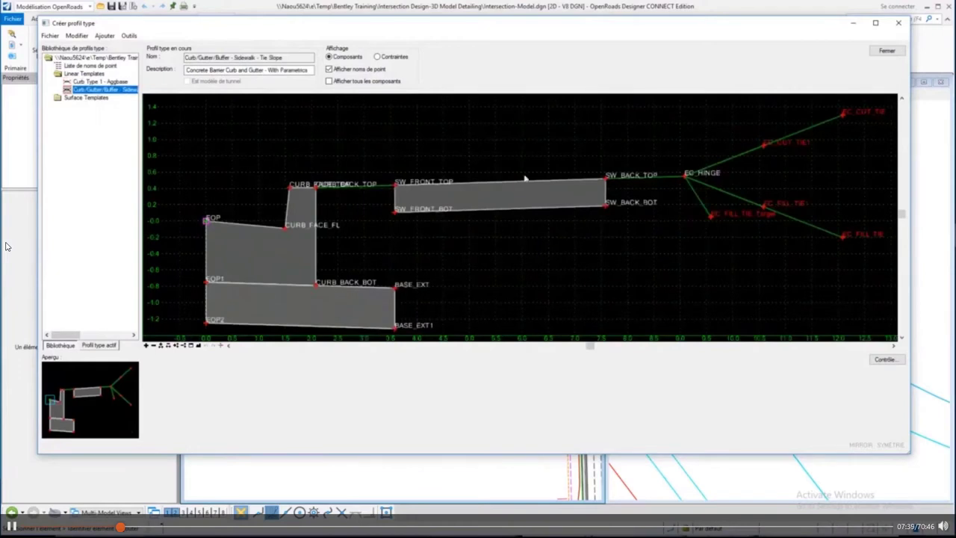
pyautogui.moveTo(654, 180)
# Step: Review the surface templates Existing TopSoil, Concrete Median and Asphalt Pavement, and close the template library
pyautogui.doubleClick(74, 98)
pyautogui.click(94, 105)
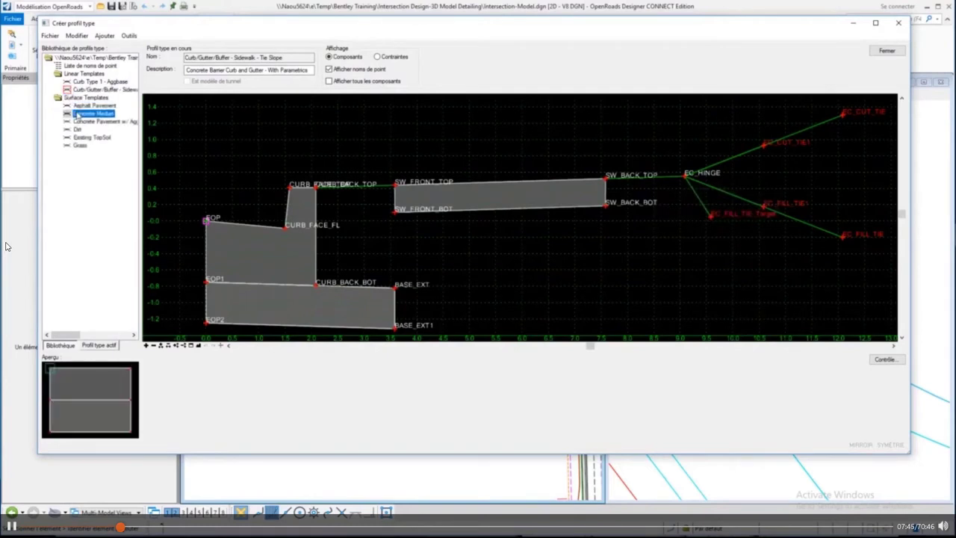
pyautogui.click(92, 137)
pyautogui.click(94, 105)
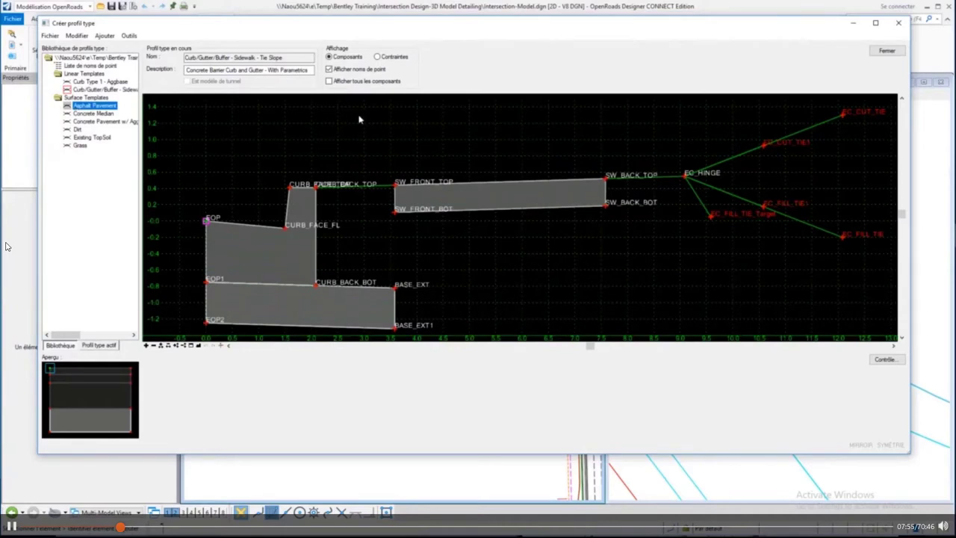
pyautogui.click(90, 138)
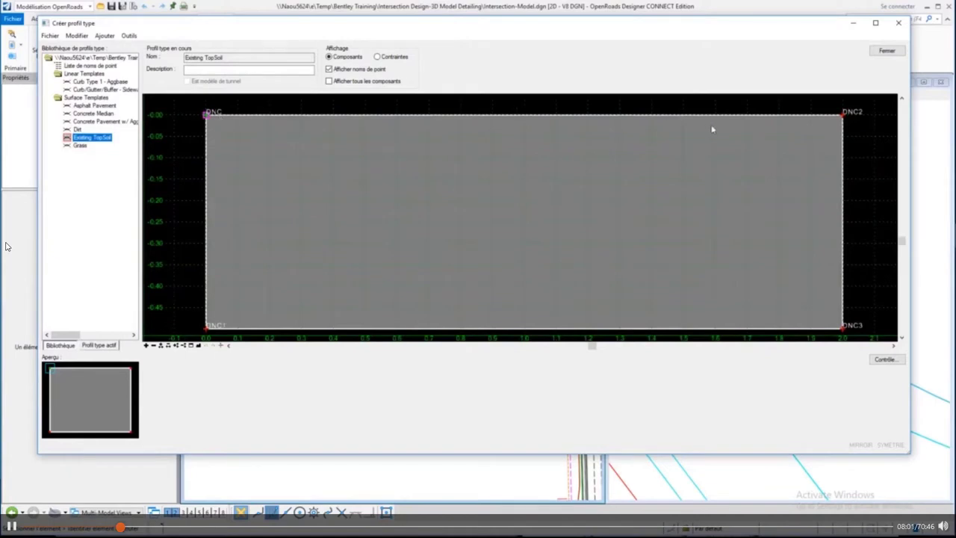
pyautogui.click(81, 106)
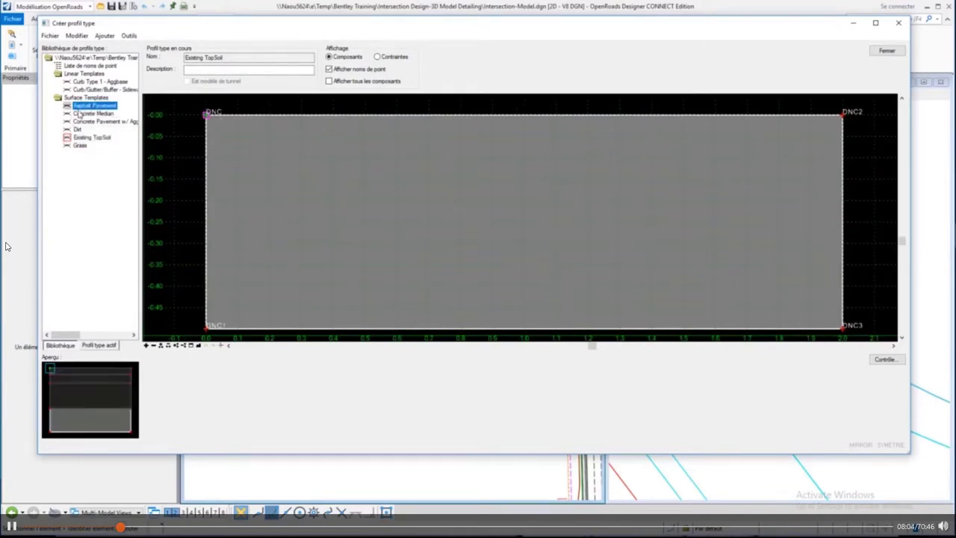
pyautogui.click(79, 114)
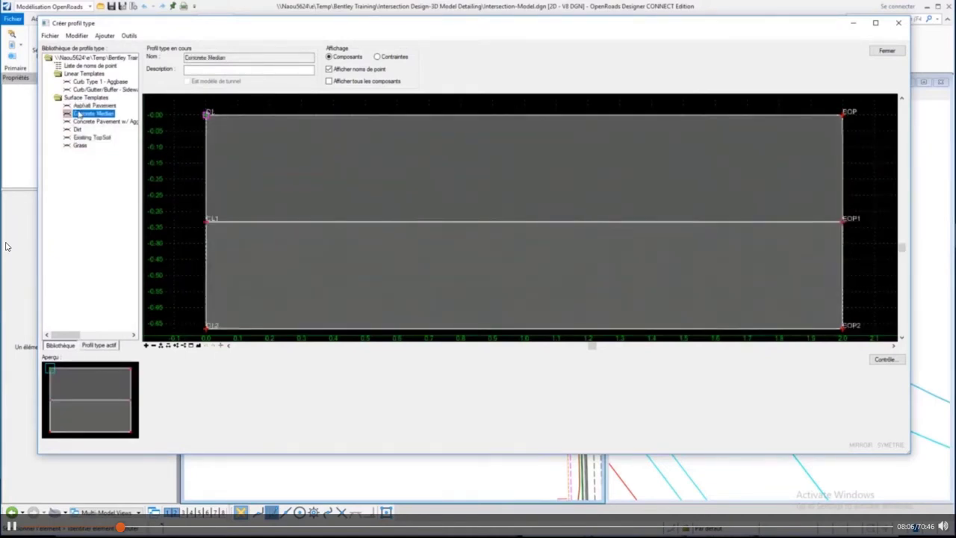
pyautogui.press('Up')
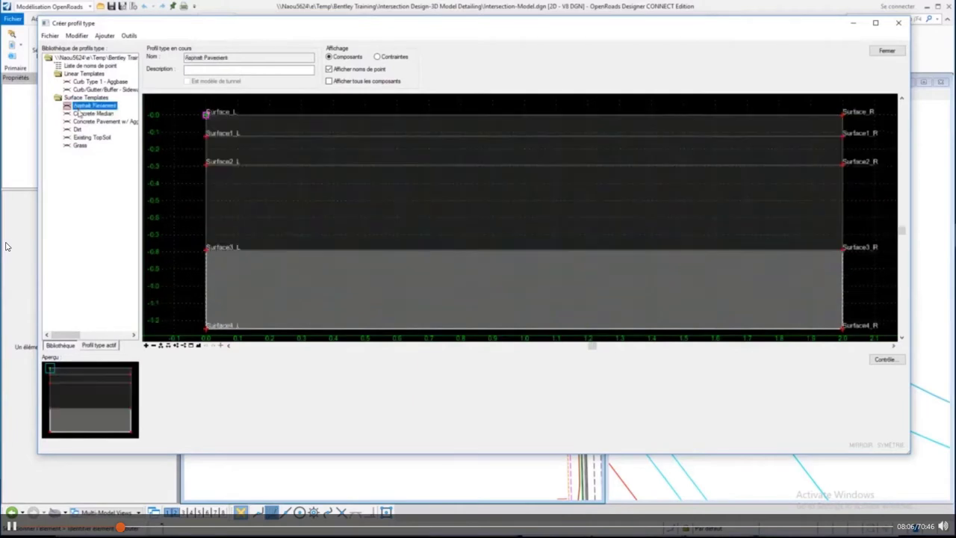
pyautogui.click(882, 50)
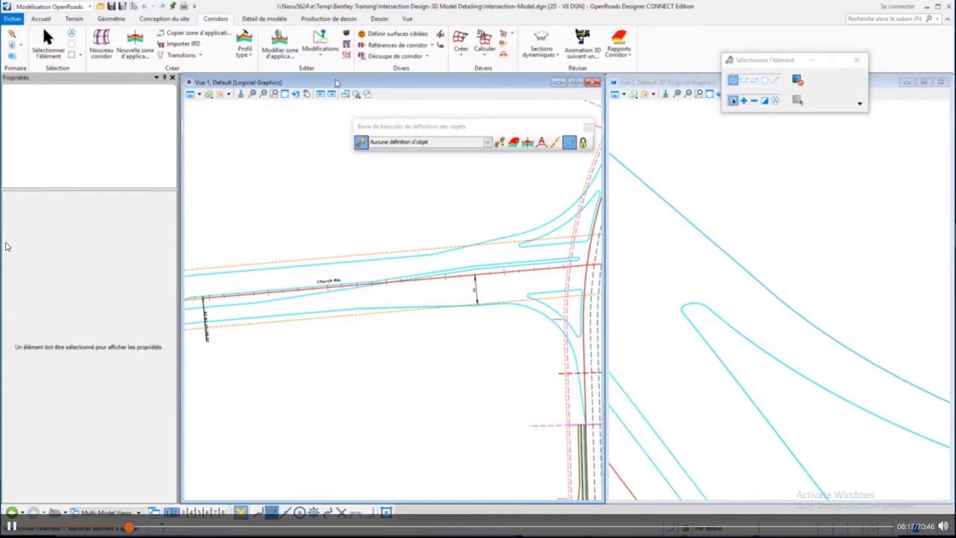
# Step: Start applying a linear template to the North Island edge in plan, with Curb Type 1 - Aggbase as the template
pyautogui.scroll(2, 439, 197)
pyautogui.moveTo(439, 197)
pyautogui.mouseDown(button='middle')
pyautogui.moveTo(480, 213)
pyautogui.moveTo(316, 284)
pyautogui.moveTo(252, 214)
pyautogui.mouseUp(button='middle')
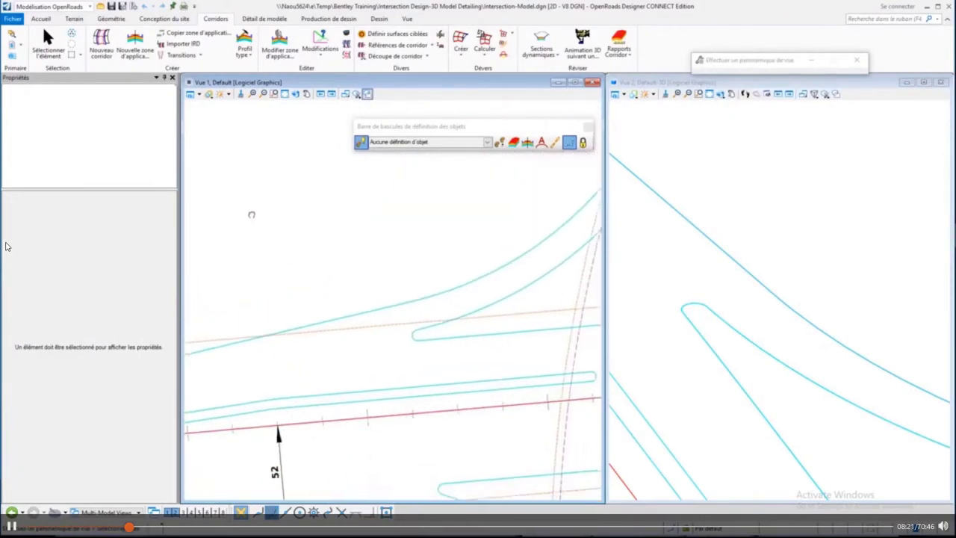
pyautogui.moveTo(472, 263); pyautogui.dragTo(320, 273, button='middle')
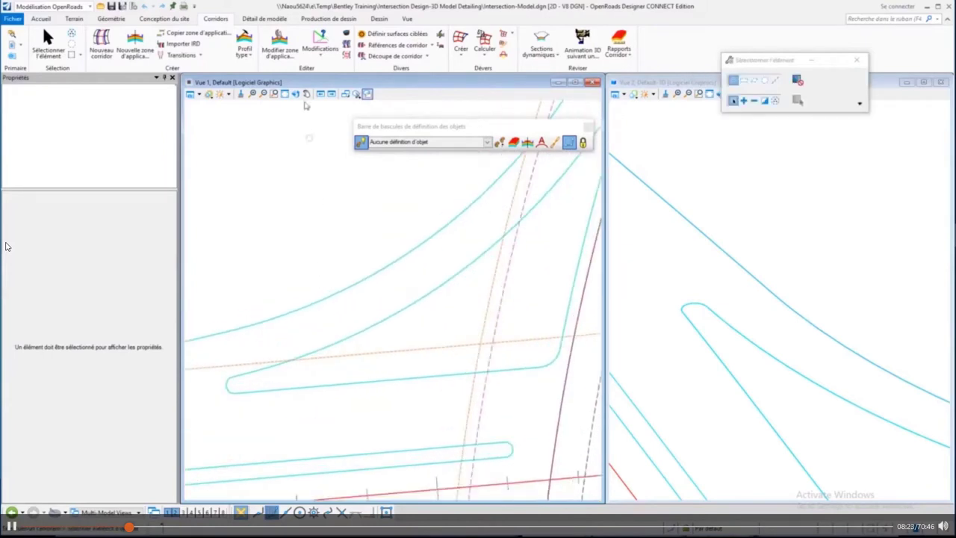
pyautogui.click(271, 22)
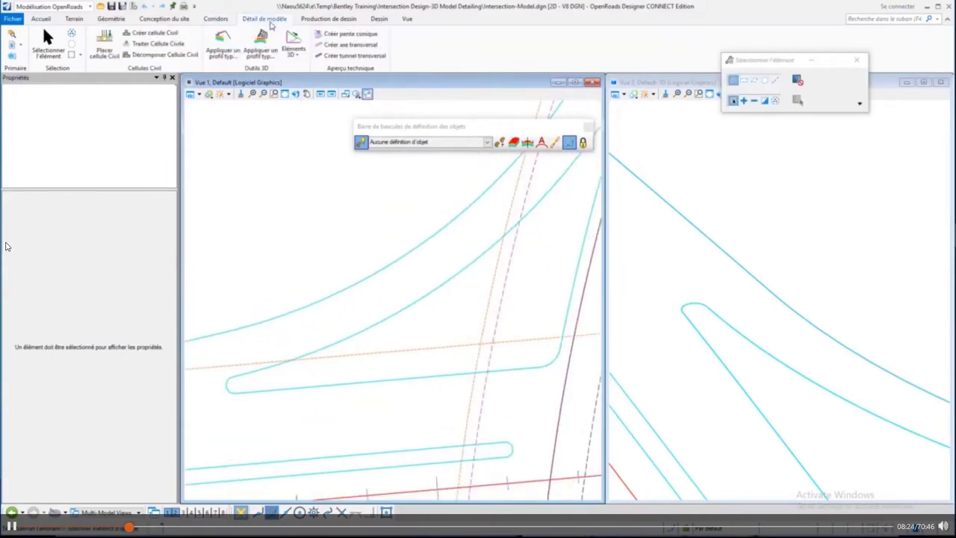
pyautogui.click(222, 52)
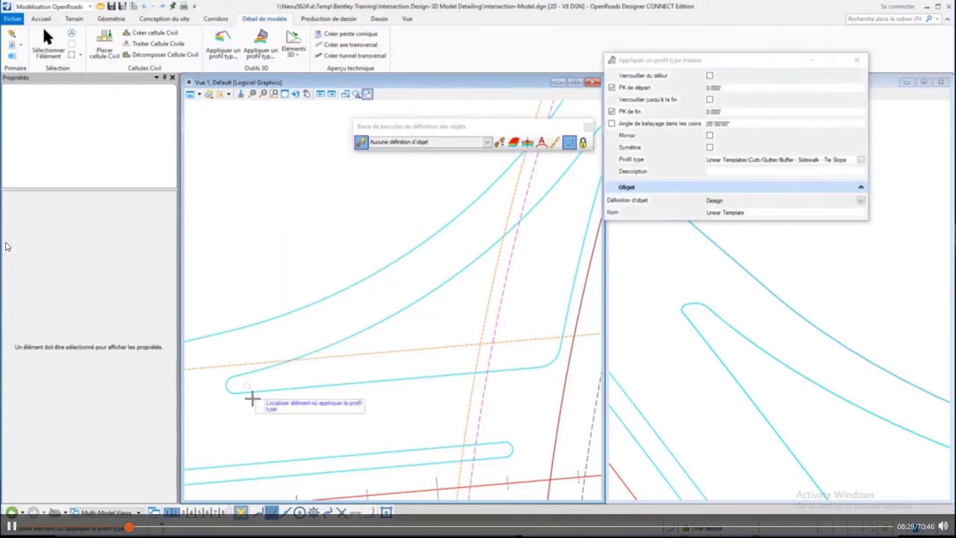
pyautogui.scroll(1, 251, 396)
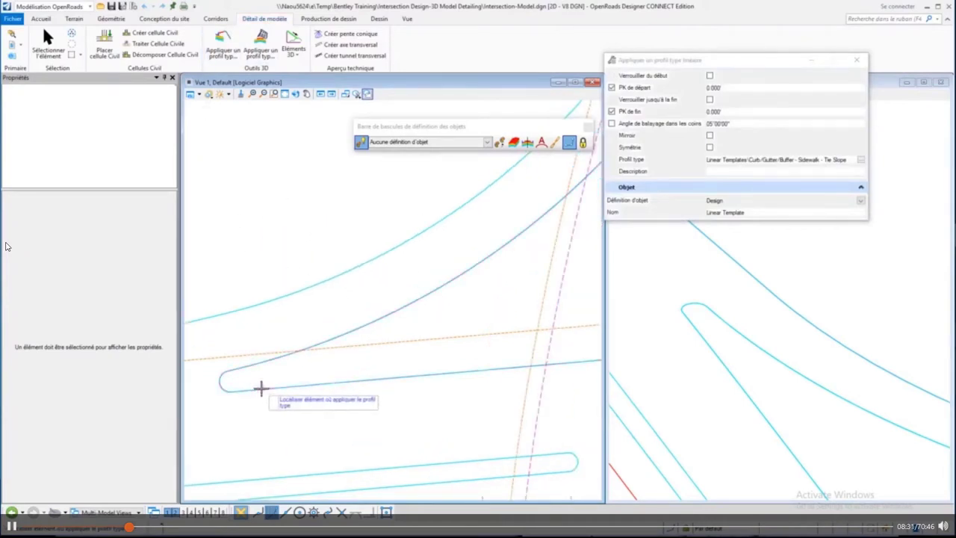
pyautogui.click(261, 390)
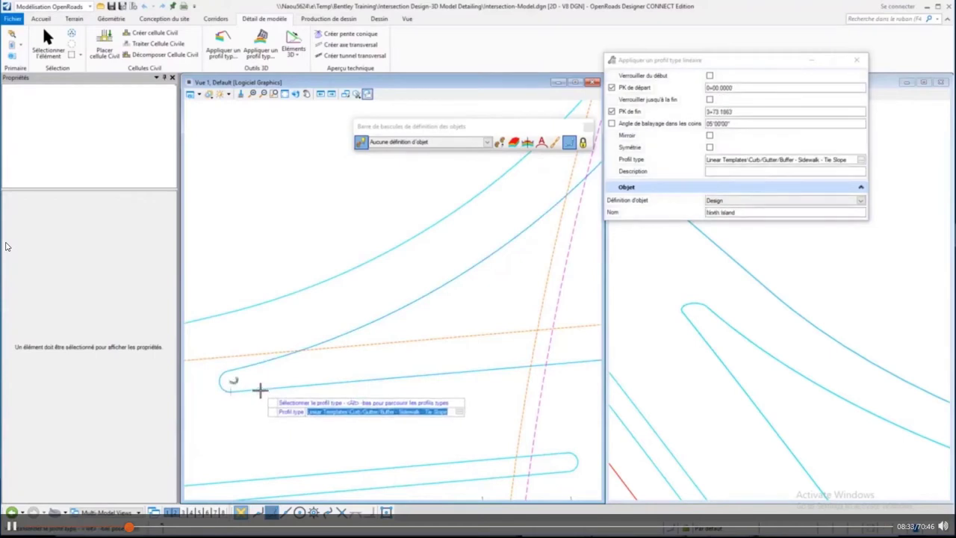
pyautogui.hotkey('alt', 'Down')
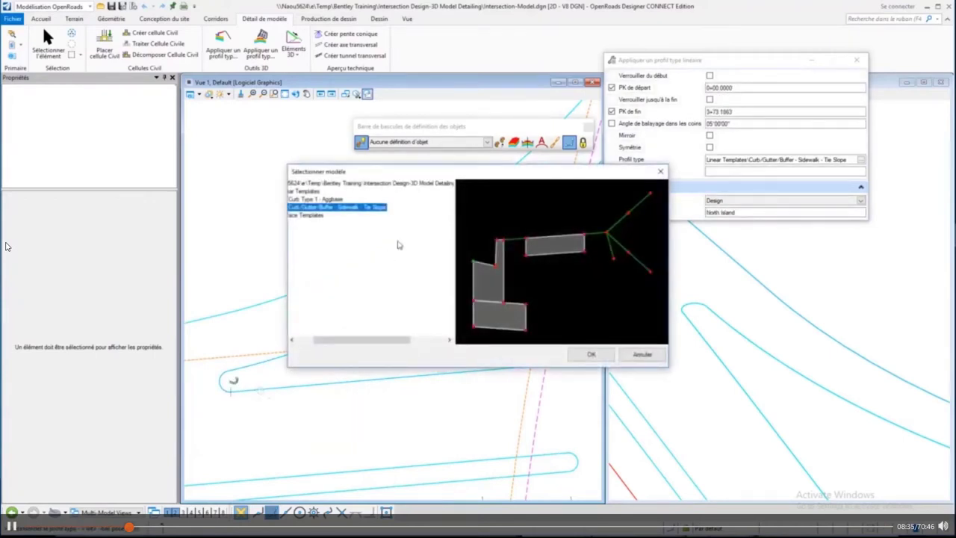
pyautogui.moveTo(364, 341); pyautogui.dragTo(303, 351)
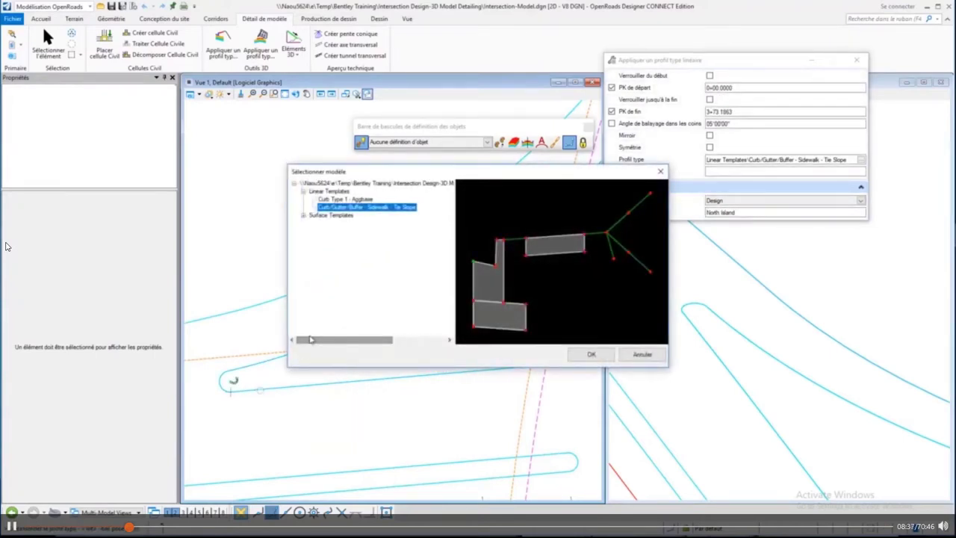
pyautogui.click(340, 200)
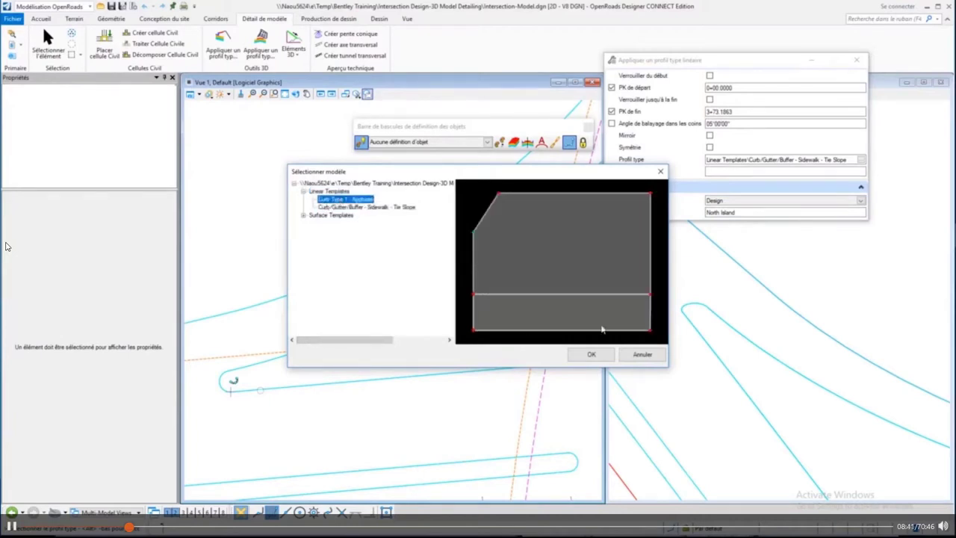
pyautogui.click(581, 356)
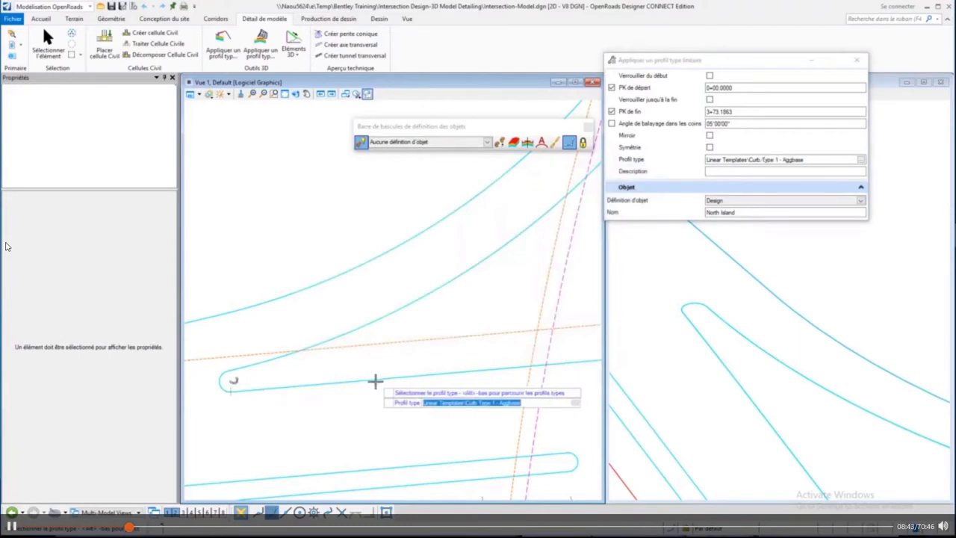
# Step: Accept the template and lock its start and end stations to the start and end of the North Island edge
pyautogui.click(375, 381)
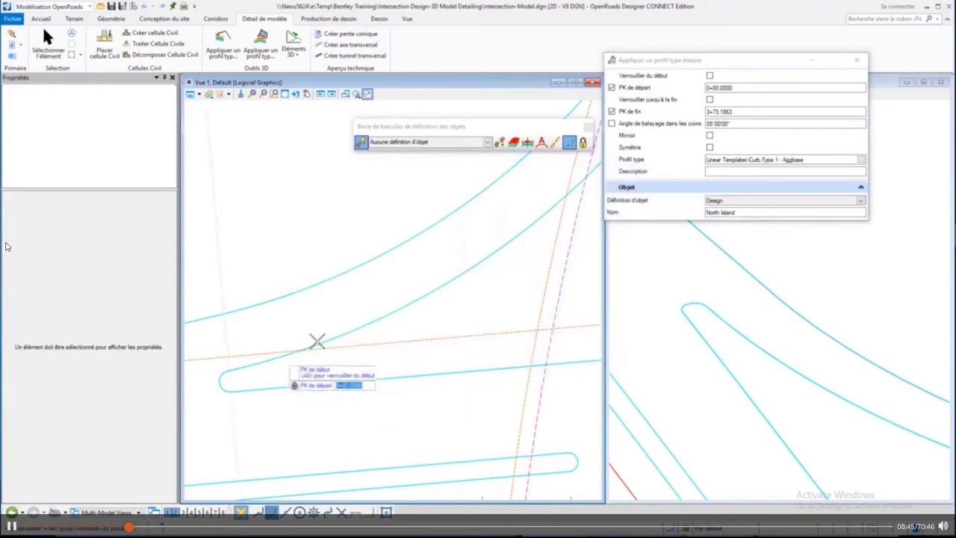
pyautogui.click(265, 380)
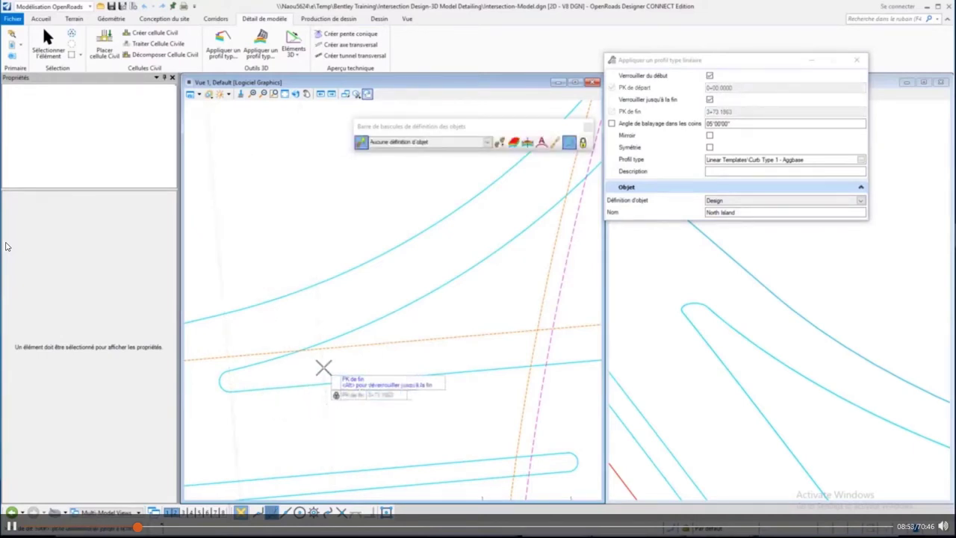
pyautogui.click(323, 367)
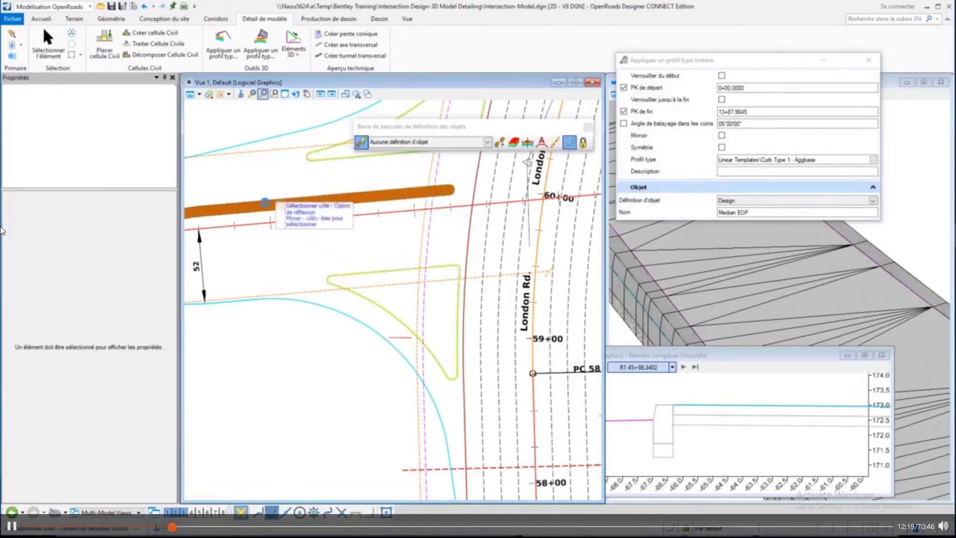
# Step: Apply the Curb Type 1 - Aggbase template on the inner side of the Median EOP edge, with the Symétrie option enabled
pyautogui.scroll(4, 274, 210)
pyautogui.click(249, 210)
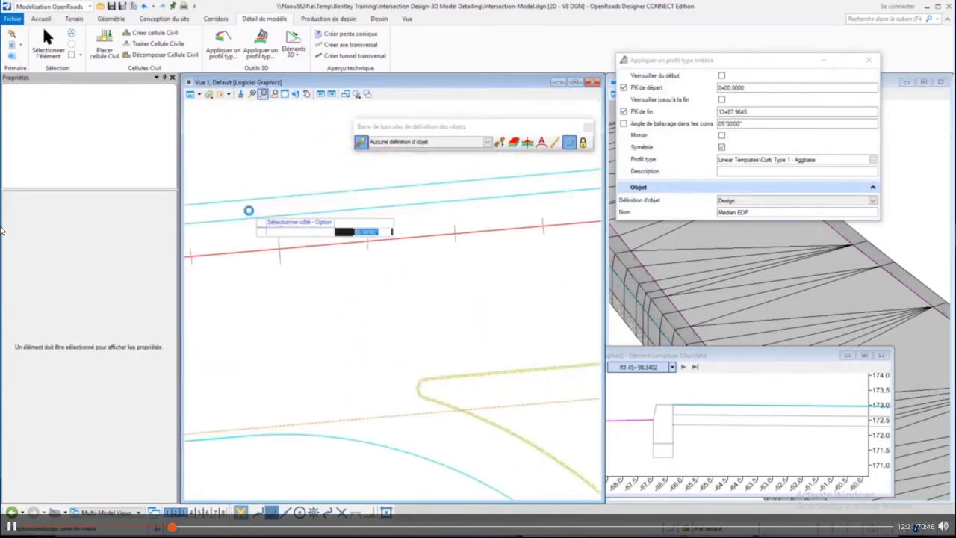
pyautogui.click(249, 210)
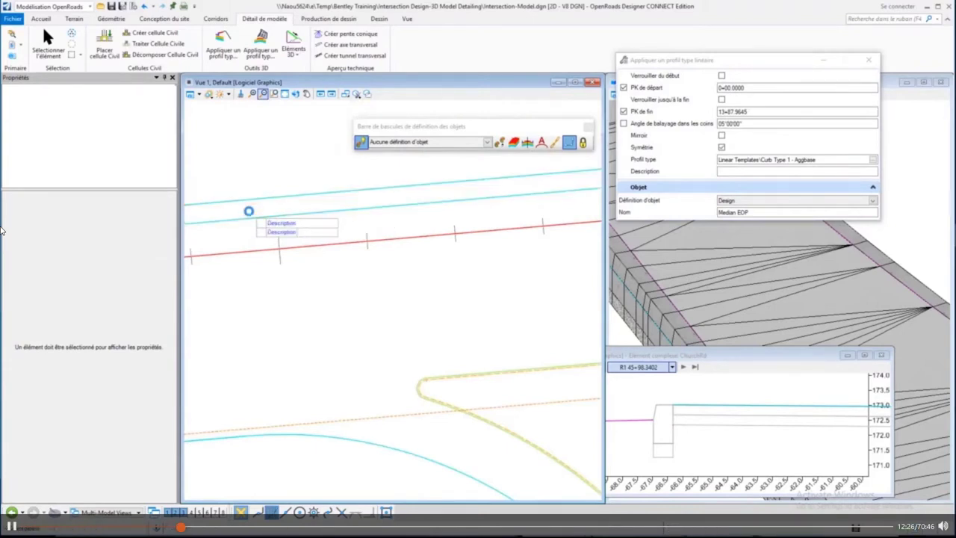
pyautogui.click(249, 210)
pyautogui.scroll(-3, 359, 279)
pyautogui.scroll(-2, 359, 279)
pyautogui.scroll(-1, 359, 279)
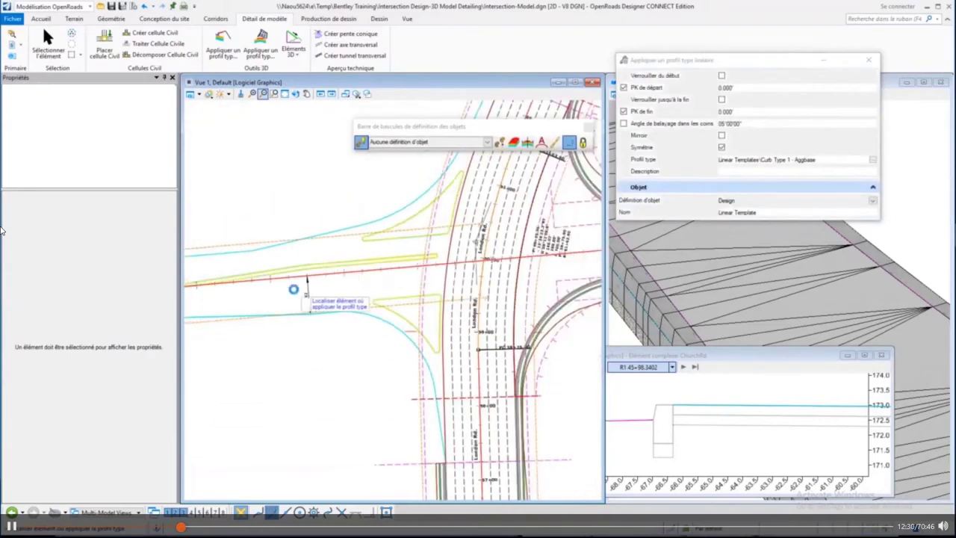
# Step: Start a new terrain model from elements in the 3D view, with Frontière as object type, and name it Median Cap
pyautogui.click(869, 60)
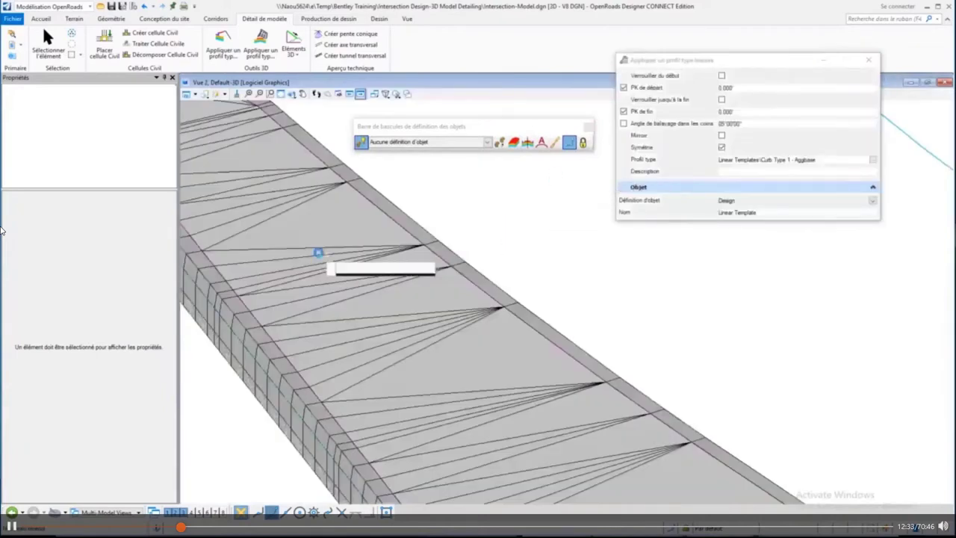
pyautogui.scroll(-3, 228, 260)
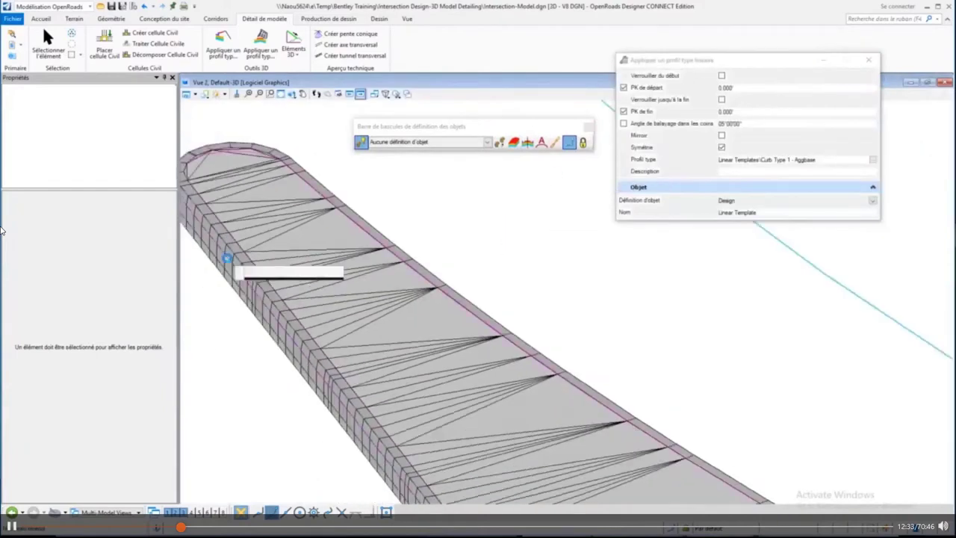
pyautogui.scroll(3, 294, 235)
pyautogui.moveTo(506, 299); pyautogui.dragTo(279, 245, button='middle')
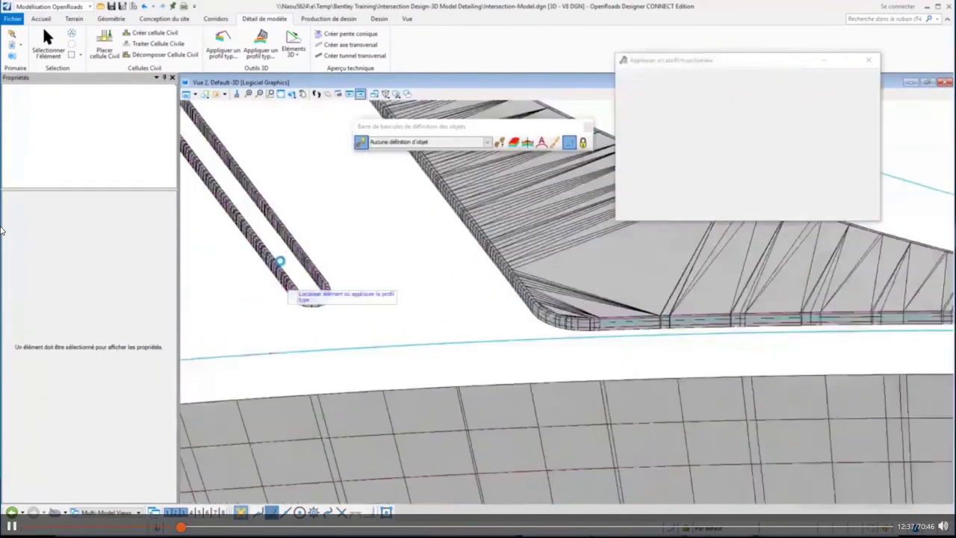
pyautogui.click(74, 19)
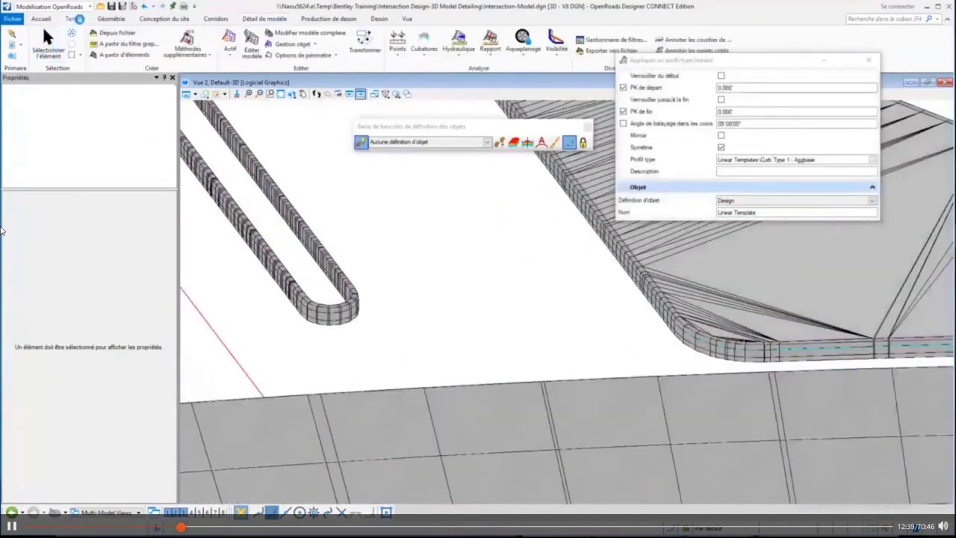
pyautogui.click(102, 54)
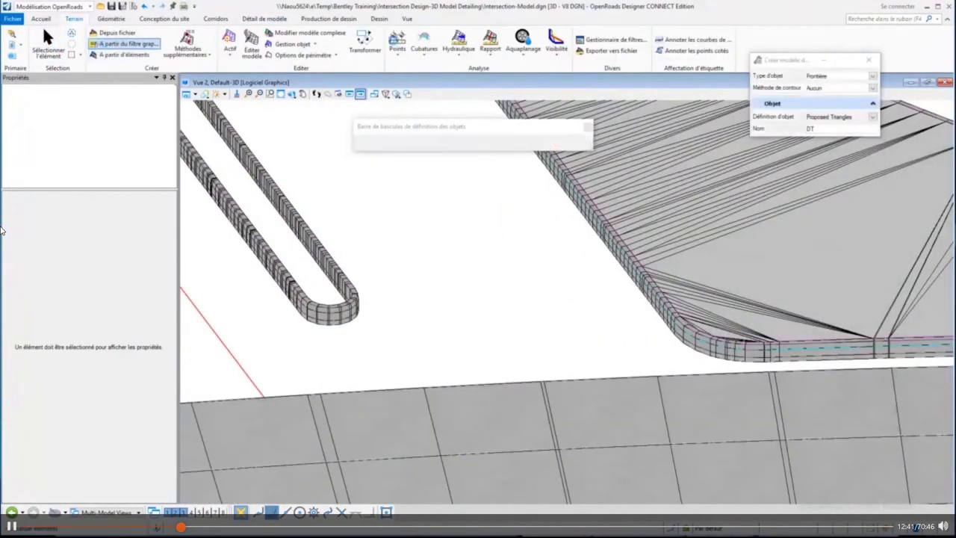
pyautogui.click(825, 129)
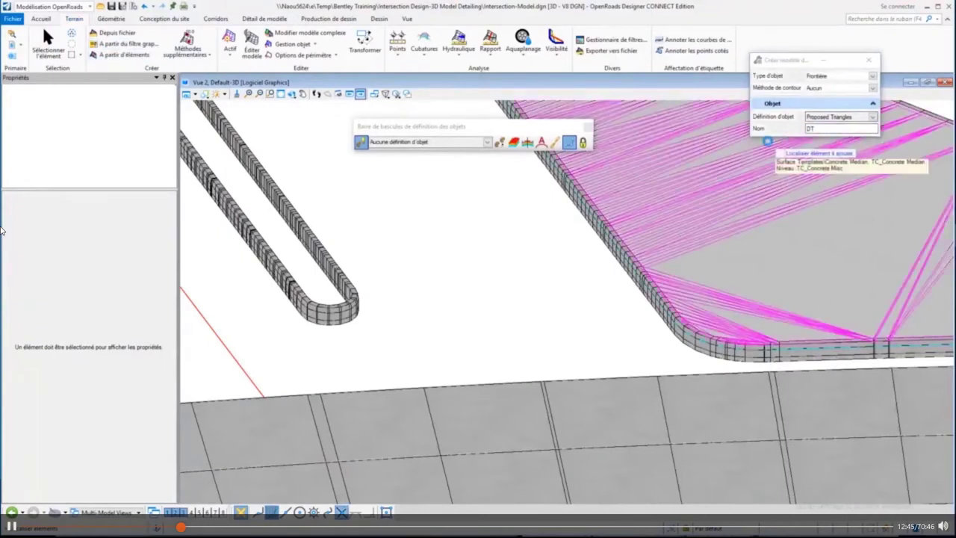
pyautogui.moveTo(767, 141)
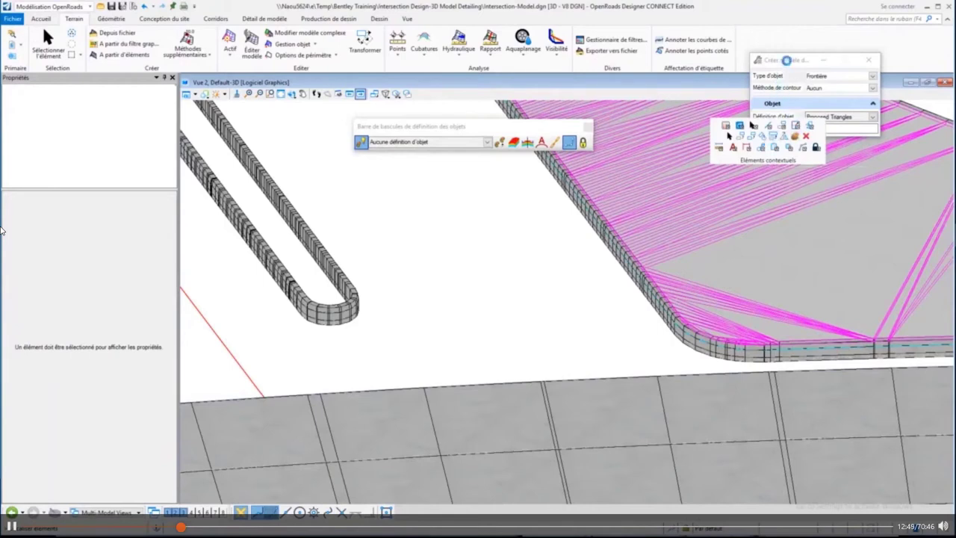
pyautogui.click(828, 132)
pyautogui.write('DT')
pyautogui.moveTo(824, 132); pyautogui.dragTo(792, 140)
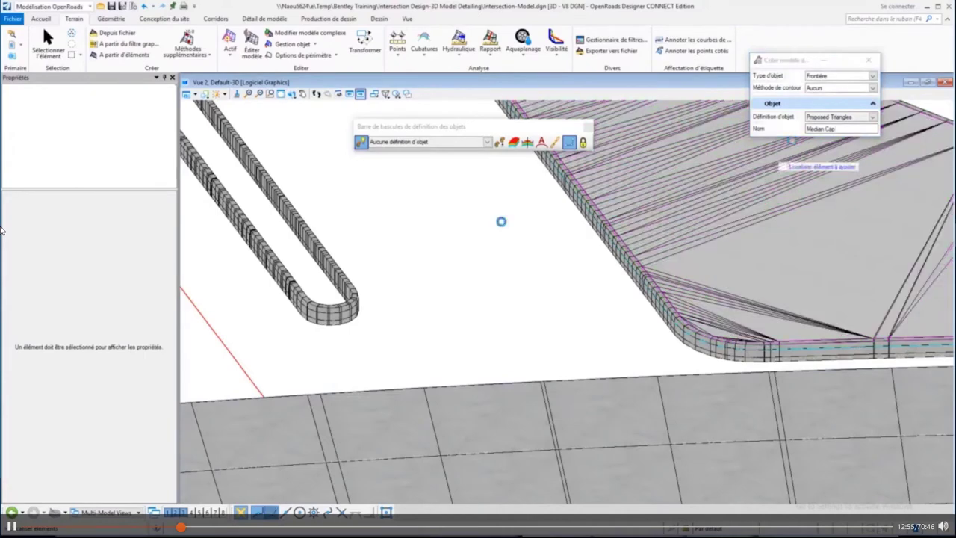
# Step: Create the Median Cap terrain model using the median curb's CURB_BACK_TOP line as its boundary
pyautogui.scroll(1, 312, 245)
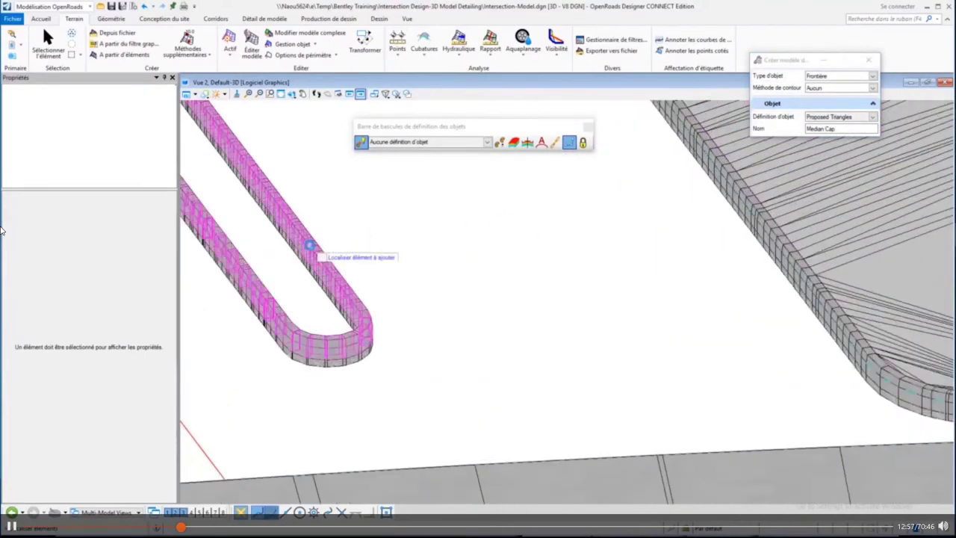
pyautogui.scroll(2, 312, 245)
pyautogui.scroll(1, 310, 244)
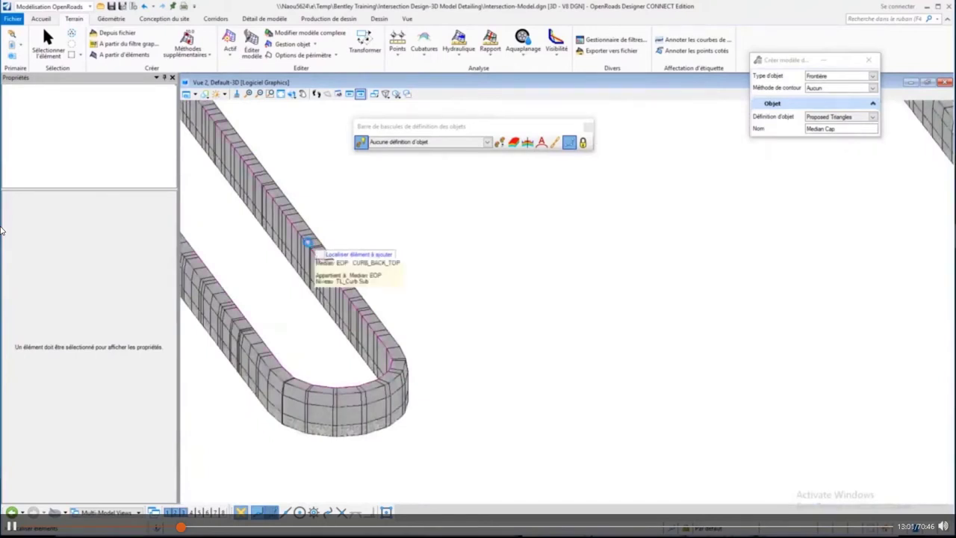
pyautogui.click(308, 243)
pyautogui.rightClick(388, 212)
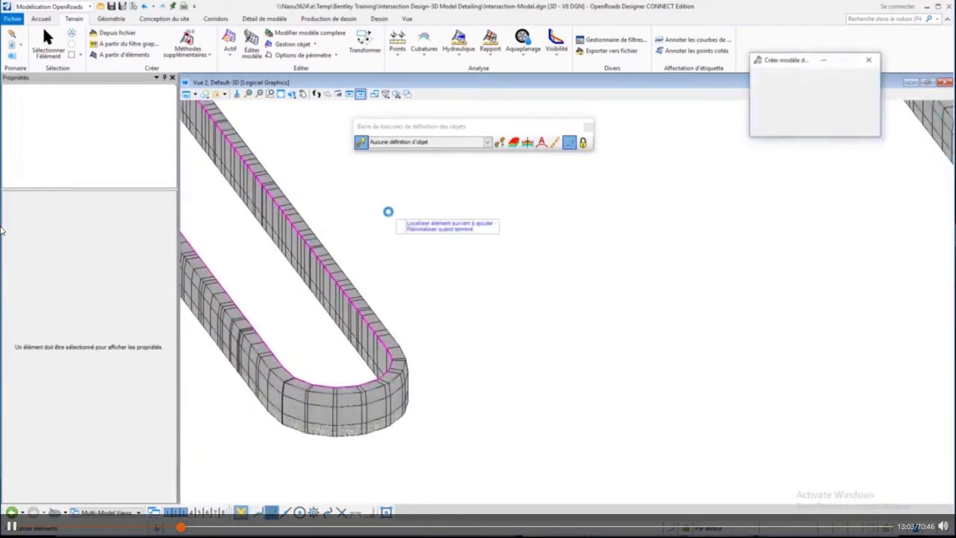
pyautogui.click(388, 212)
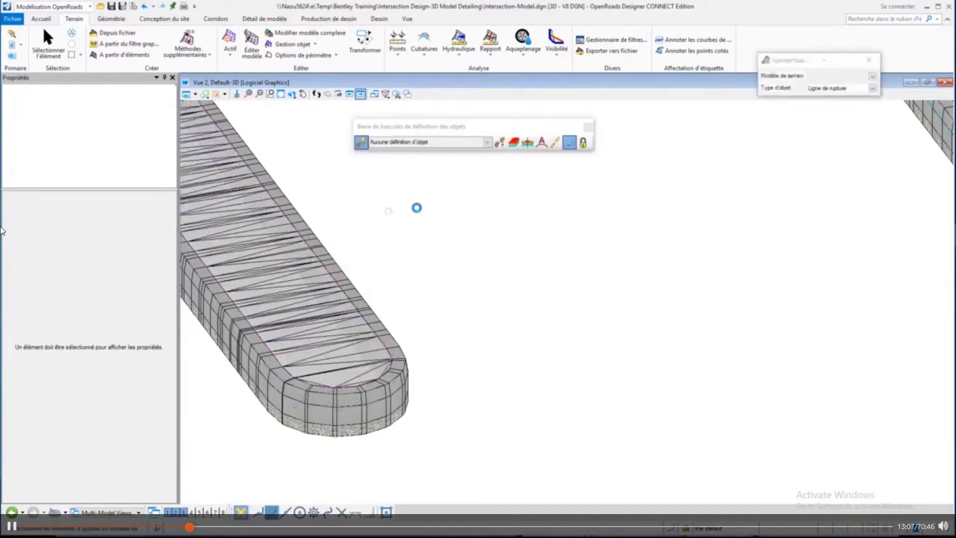
pyautogui.rightClick(416, 207)
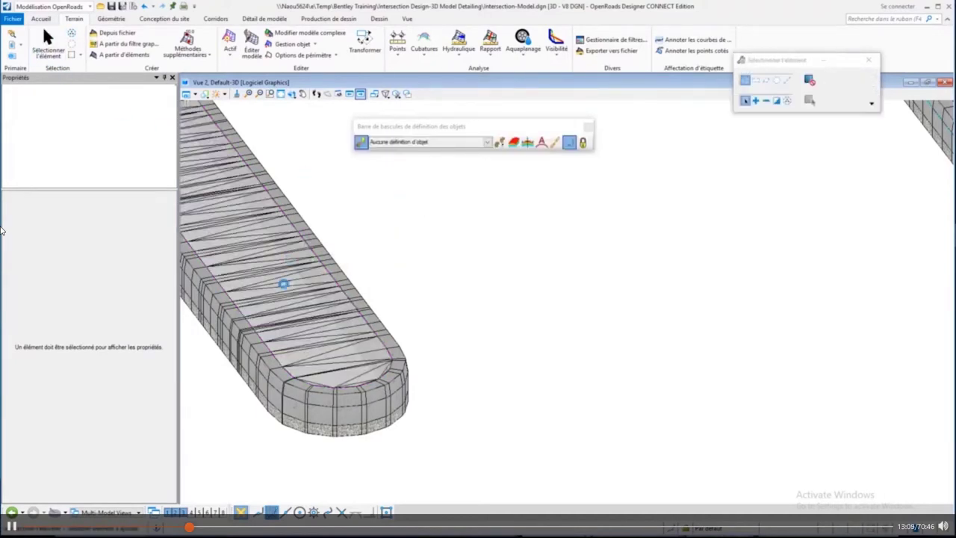
# Step: Apply the Concrete Median surface template to the Median Cap terrain model without an external clipping boundary
pyautogui.click(284, 285)
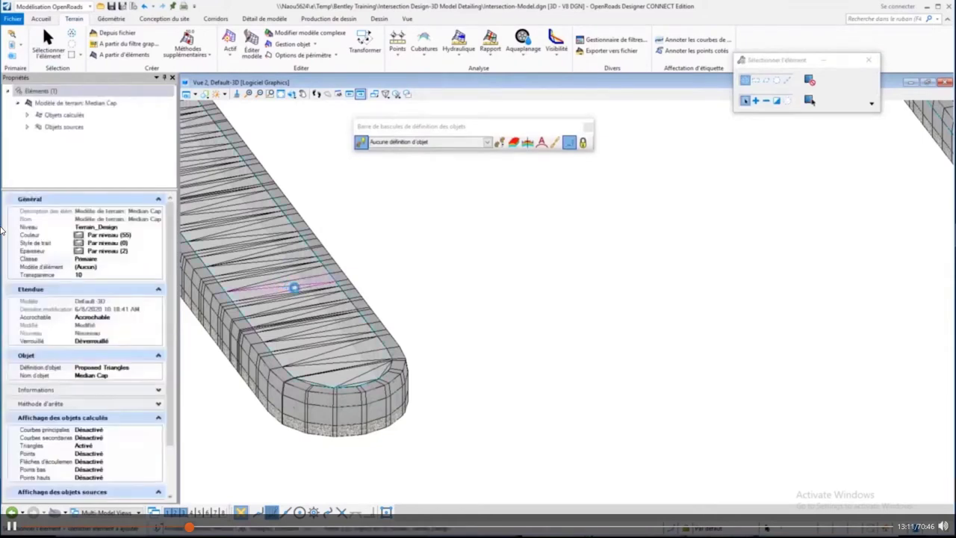
pyautogui.moveTo(294, 287)
pyautogui.moveTo(387, 284)
pyautogui.click(405, 298)
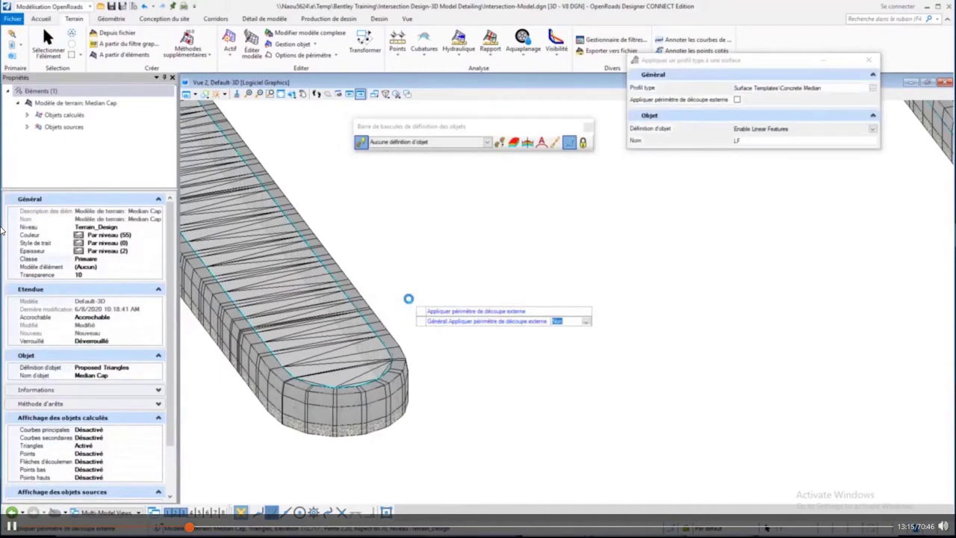
pyautogui.click(409, 299)
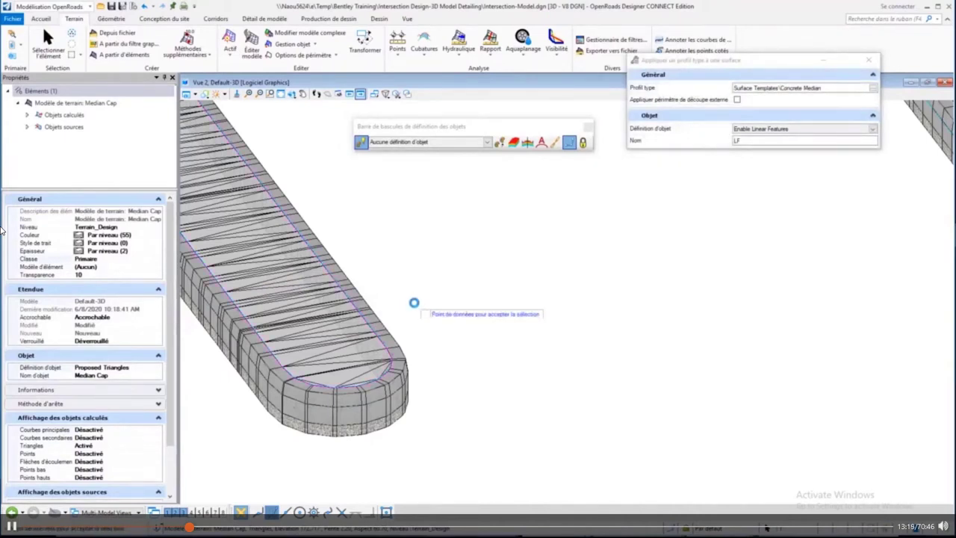
pyautogui.click(414, 303)
pyautogui.scroll(-2, 833, 374)
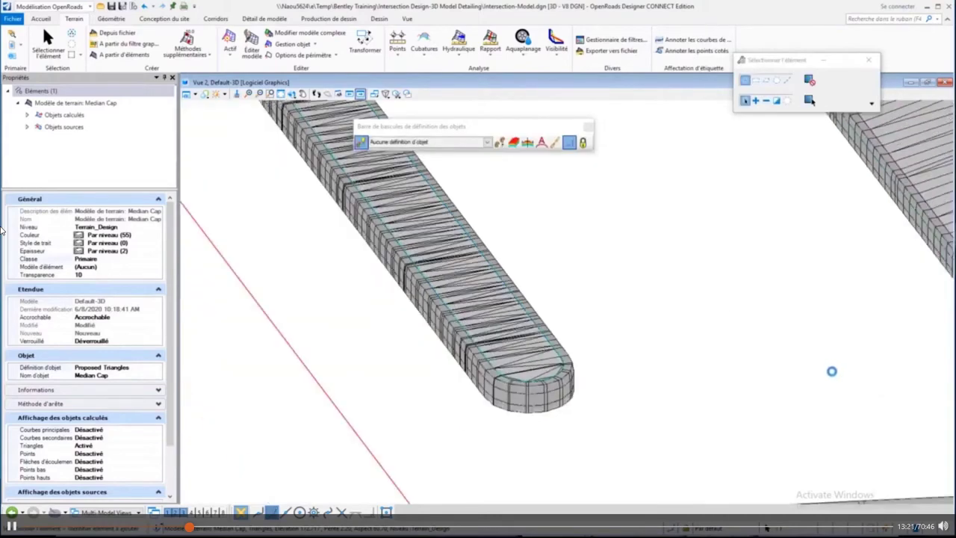
# Step: Clear the selection and start a new terrain model from elements for the south island, named Ilot Sud Cap
pyautogui.scroll(-4, 828, 367)
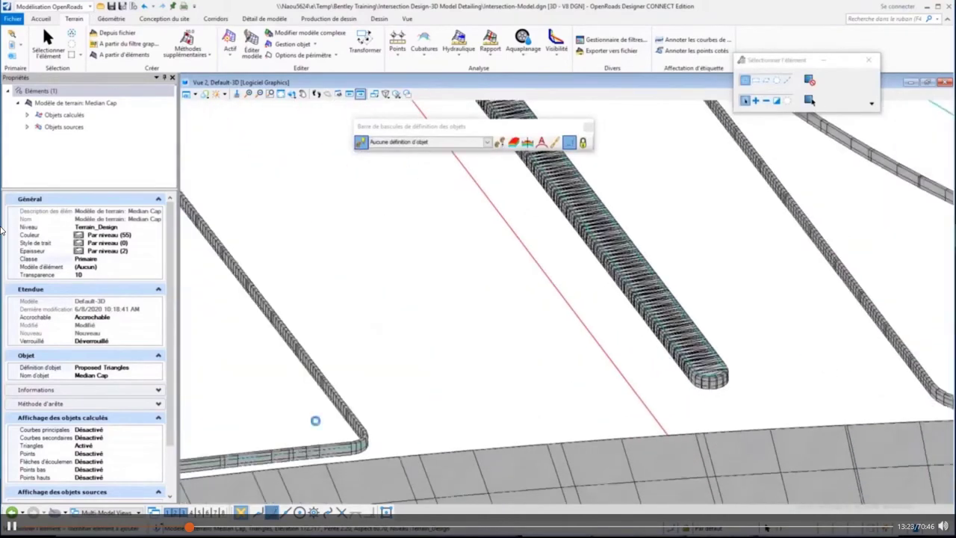
pyautogui.scroll(-1, 825, 363)
pyautogui.scroll(5, 488, 399)
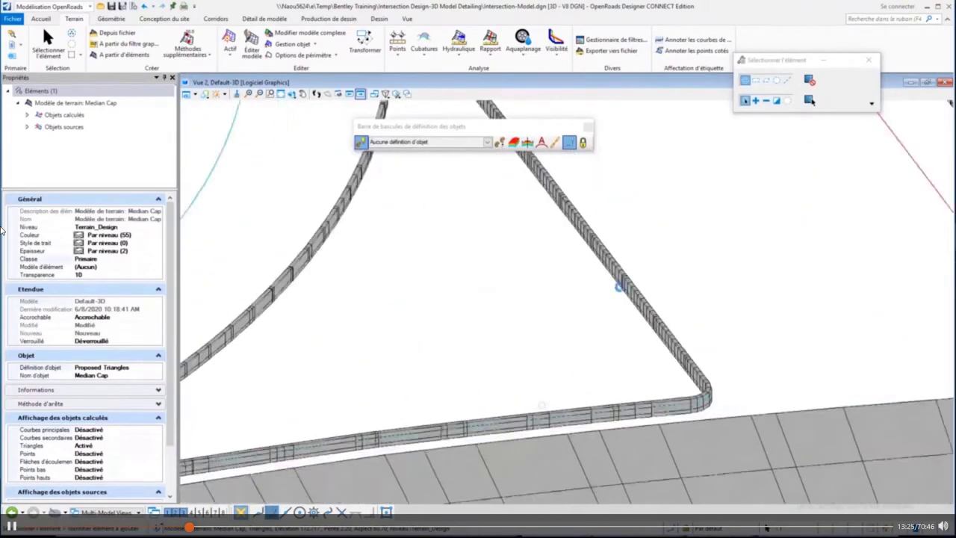
pyautogui.scroll(6, 646, 238)
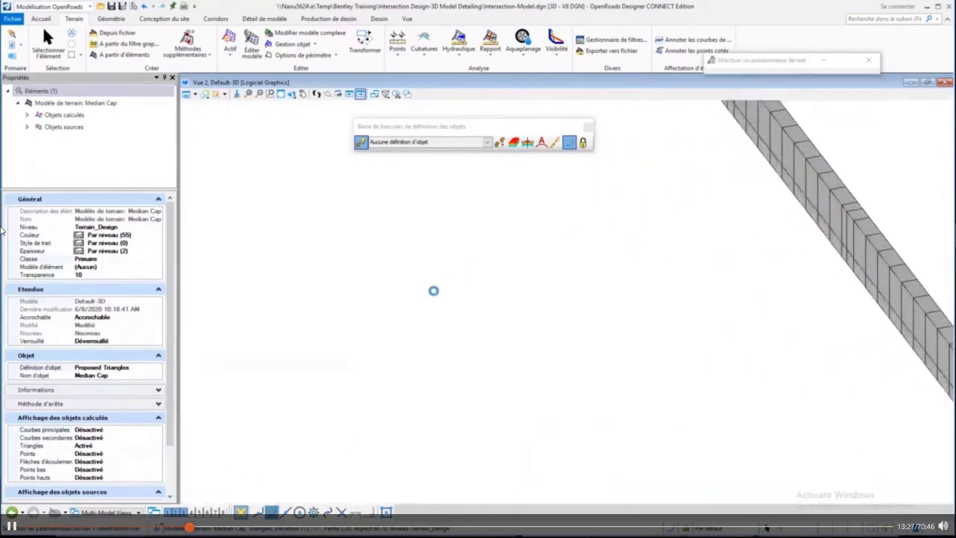
pyautogui.click(149, 125)
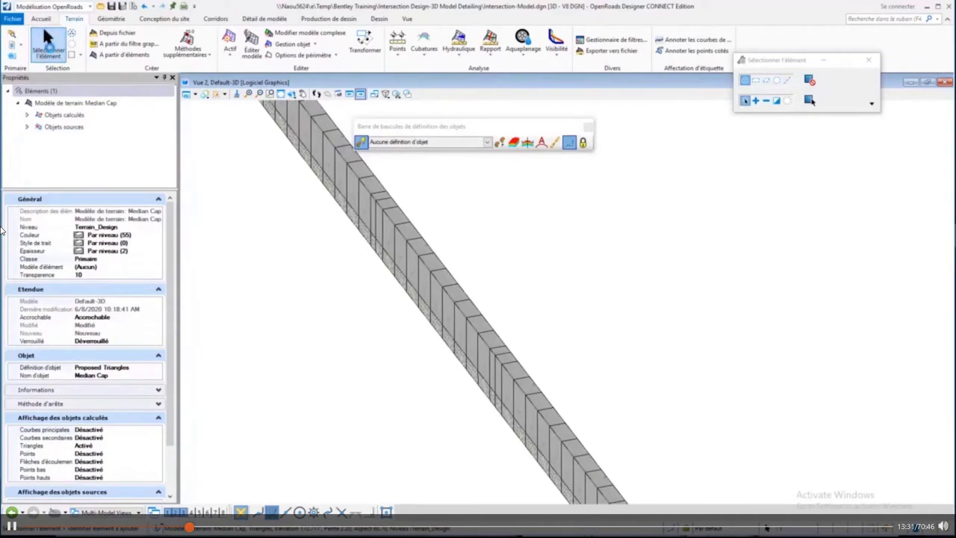
pyautogui.click(248, 93)
pyautogui.press('Escape')
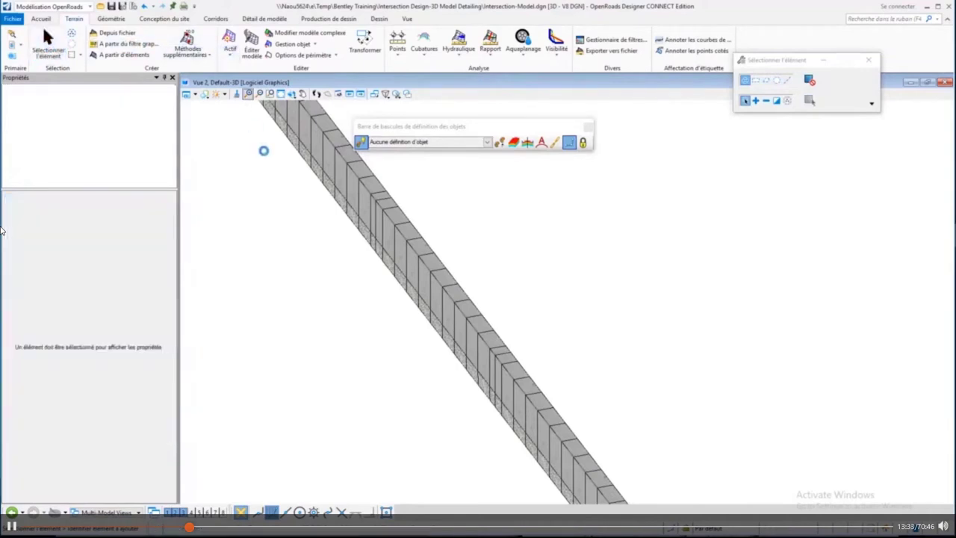
pyautogui.click(256, 18)
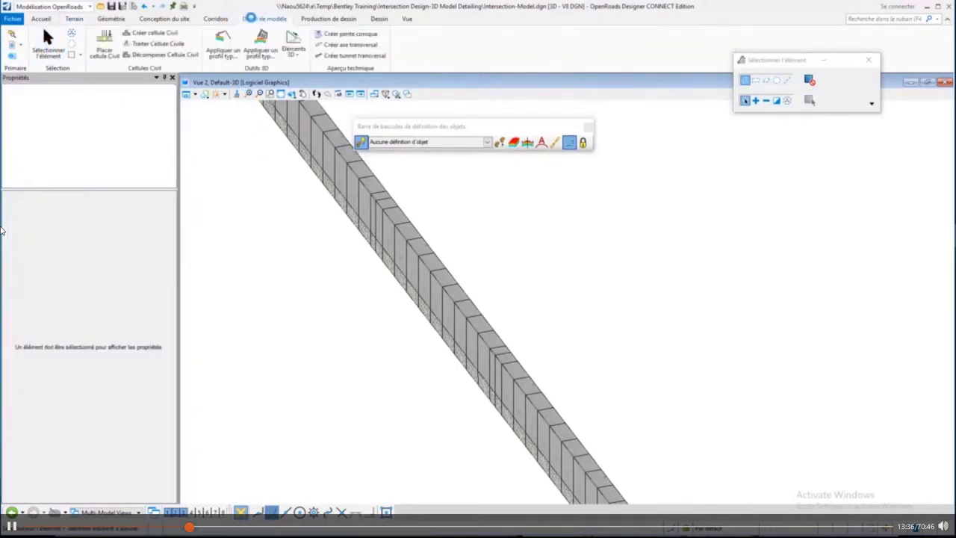
pyautogui.click(73, 19)
pyautogui.click(123, 54)
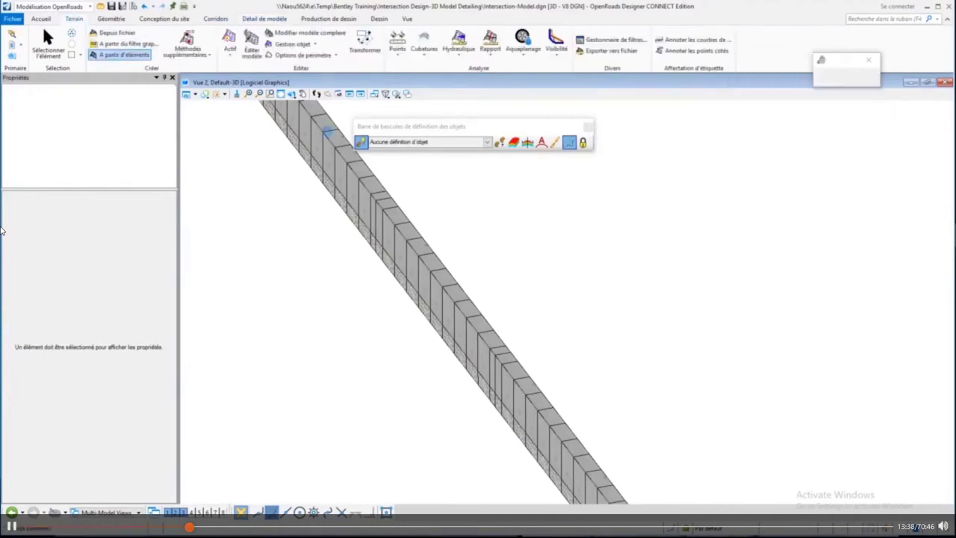
pyautogui.click(822, 132)
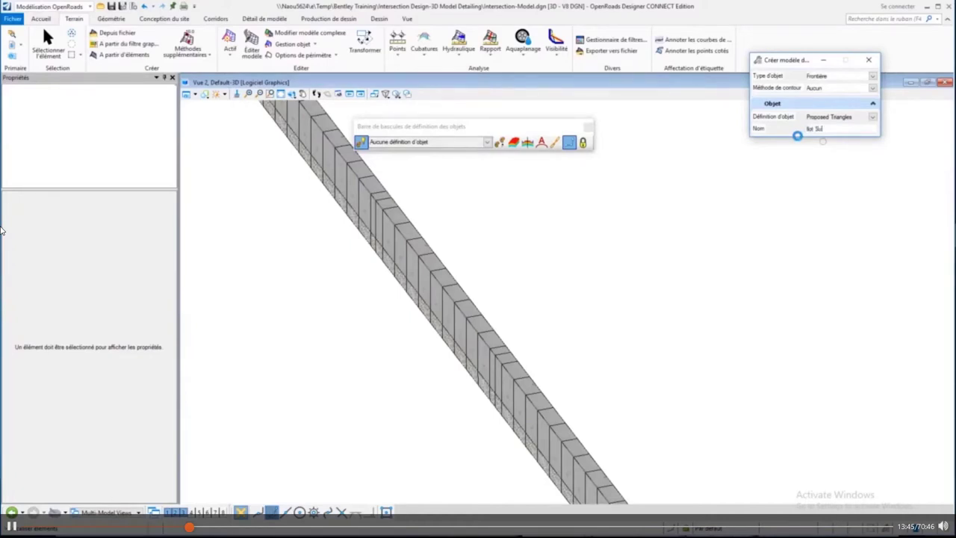
pyautogui.press('Down')
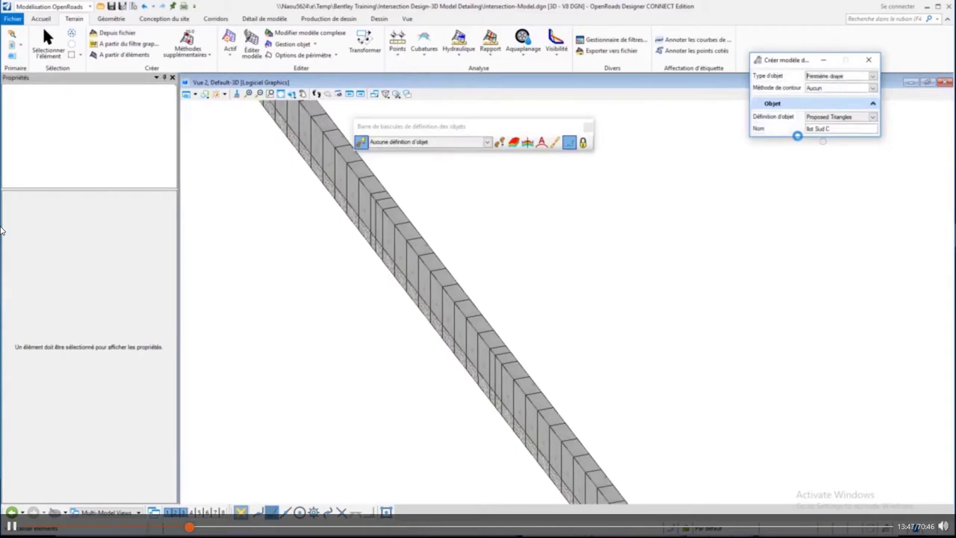
pyautogui.write('ar')
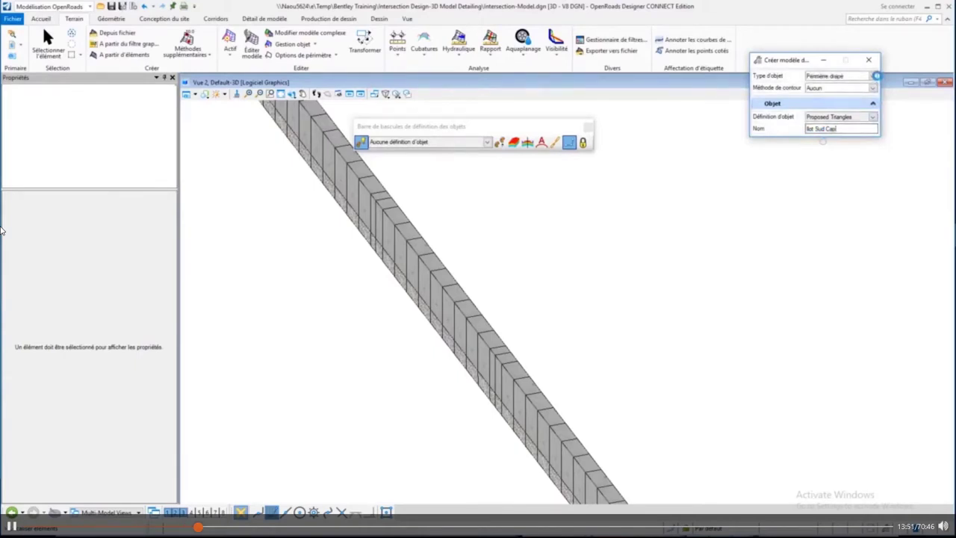
# Step: Set the object type to Frontière and create the Ilot Sud Cap terrain model from the island curb's top back line
pyautogui.click(872, 75)
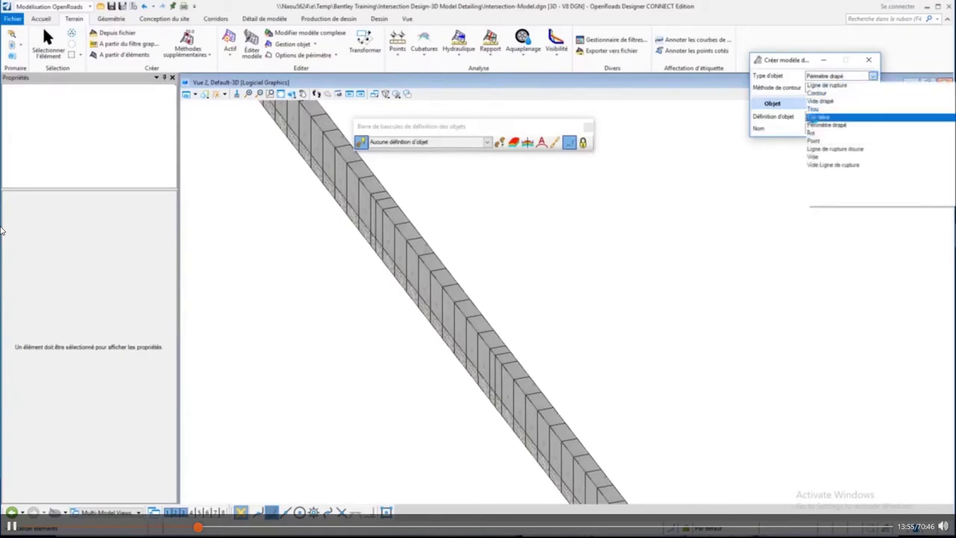
pyautogui.click(817, 116)
pyautogui.click(416, 258)
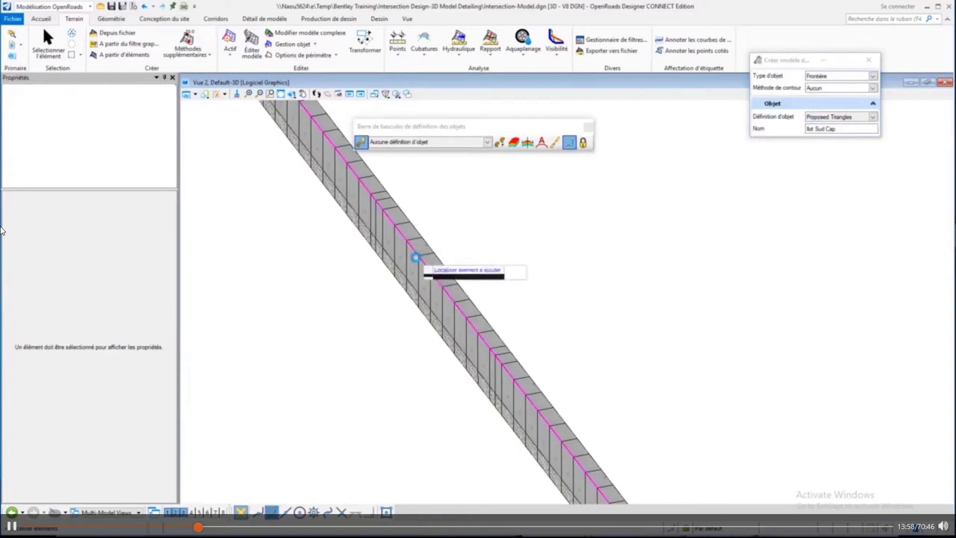
pyautogui.rightClick(540, 226)
pyautogui.click(541, 225)
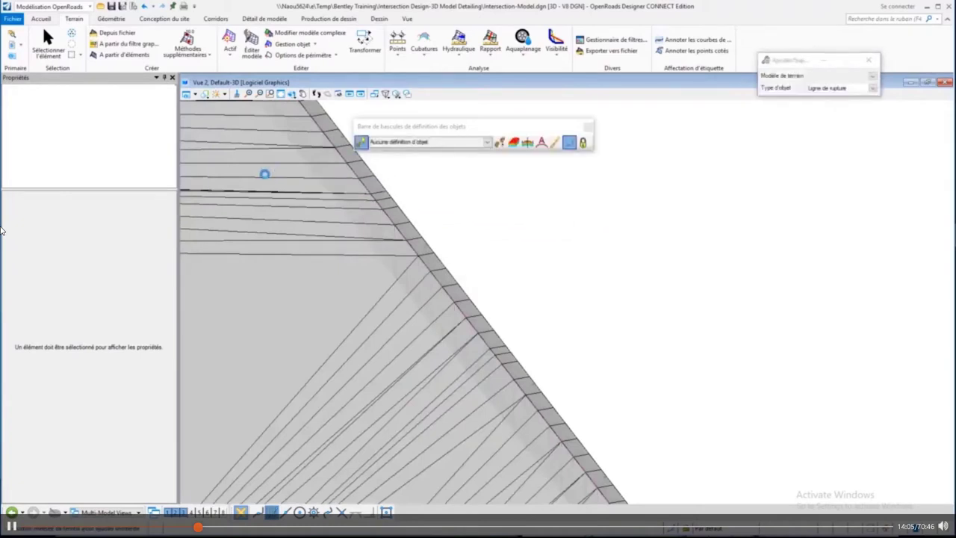
pyautogui.press('Escape')
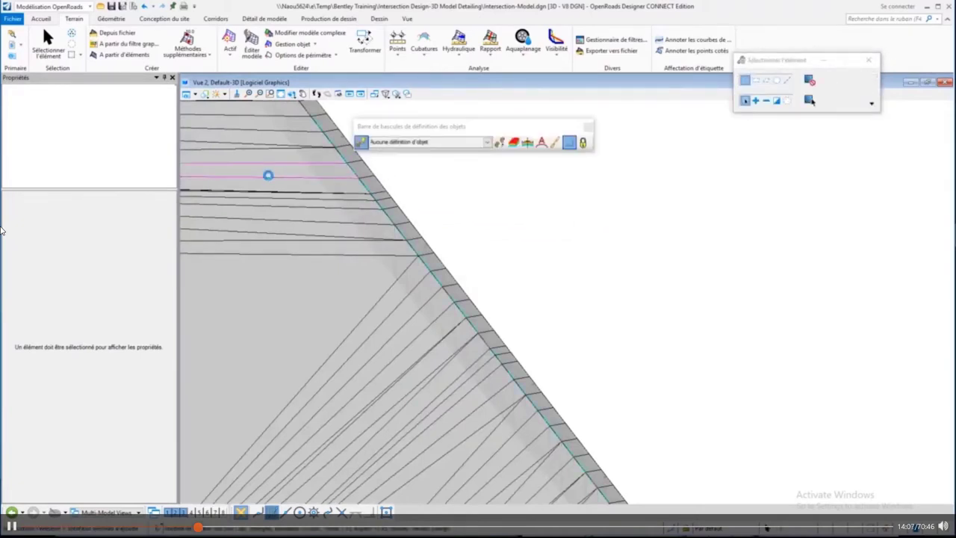
# Step: Apply the Concrete Median surface template to the Ilot Sud Cap terrain model without an external clipping boundary
pyautogui.click(267, 175)
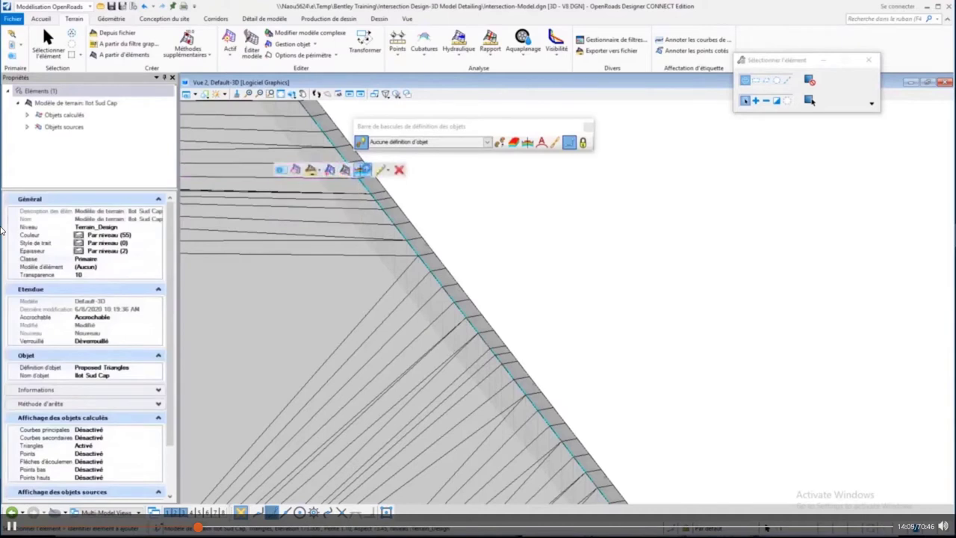
pyautogui.click(376, 183)
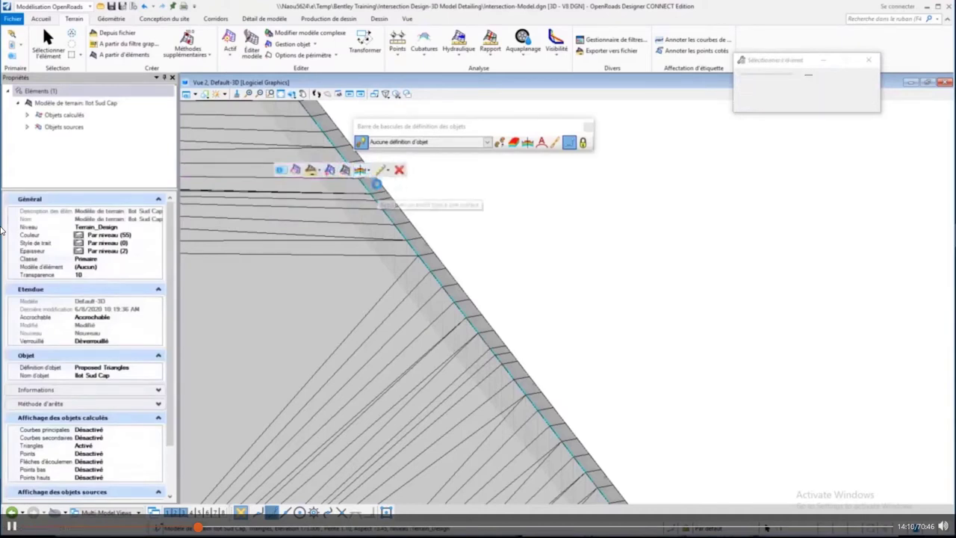
pyautogui.click(535, 179)
pyautogui.click(535, 179)
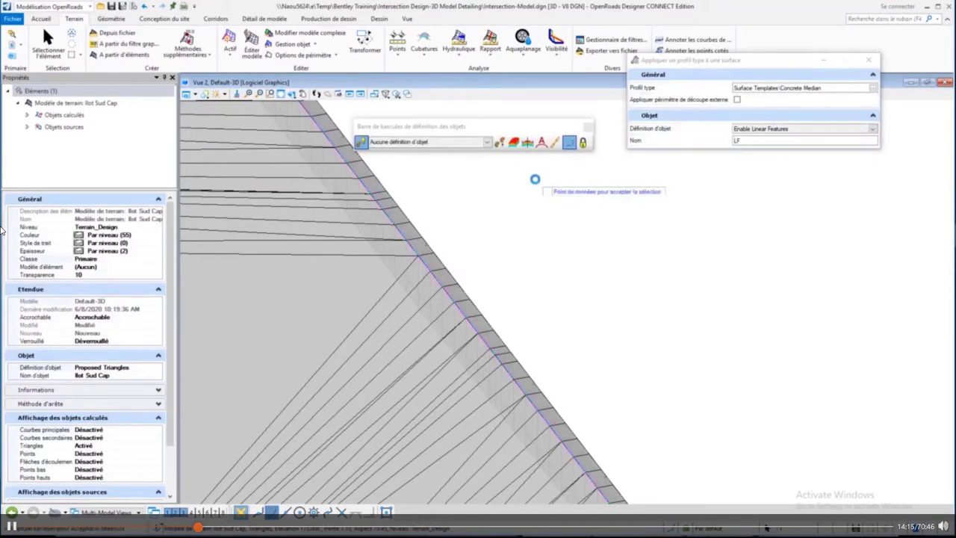
pyautogui.click(535, 180)
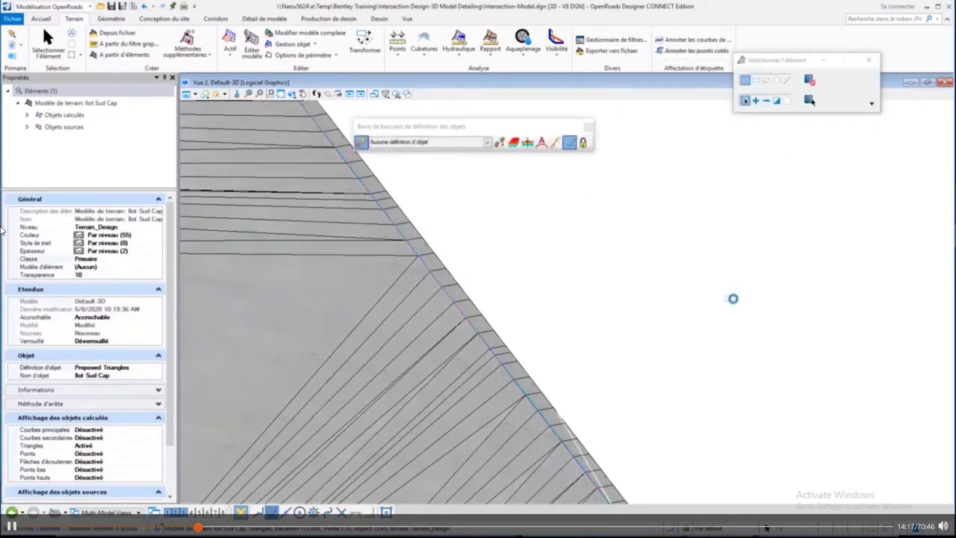
# Step: Bring up the ChurchRd cross-section view, enlarge it, and examine the capped islands and median across the full section at R1 45+98.3402
pyautogui.hotkey('ctrl', 'Tab')
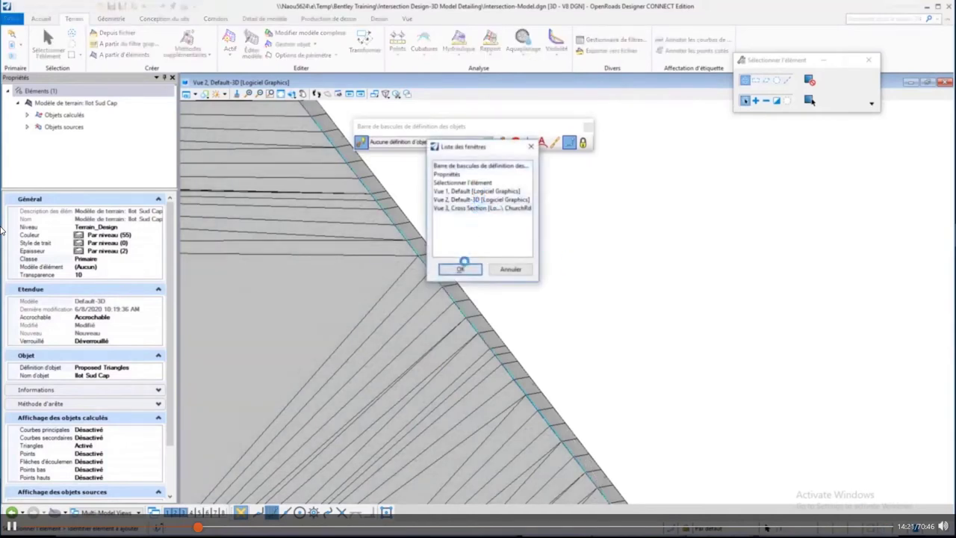
pyautogui.click(460, 269)
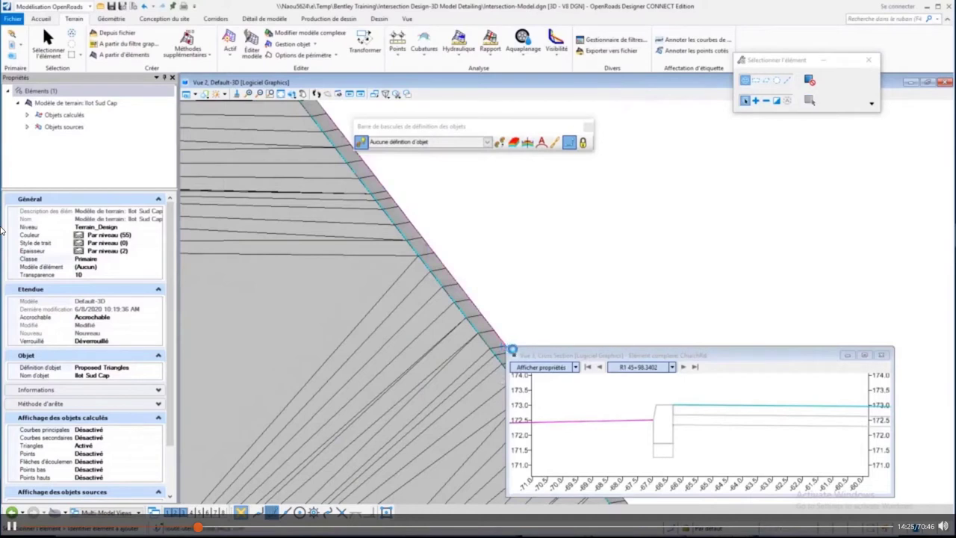
pyautogui.moveTo(185, 294); pyautogui.dragTo(183, 296)
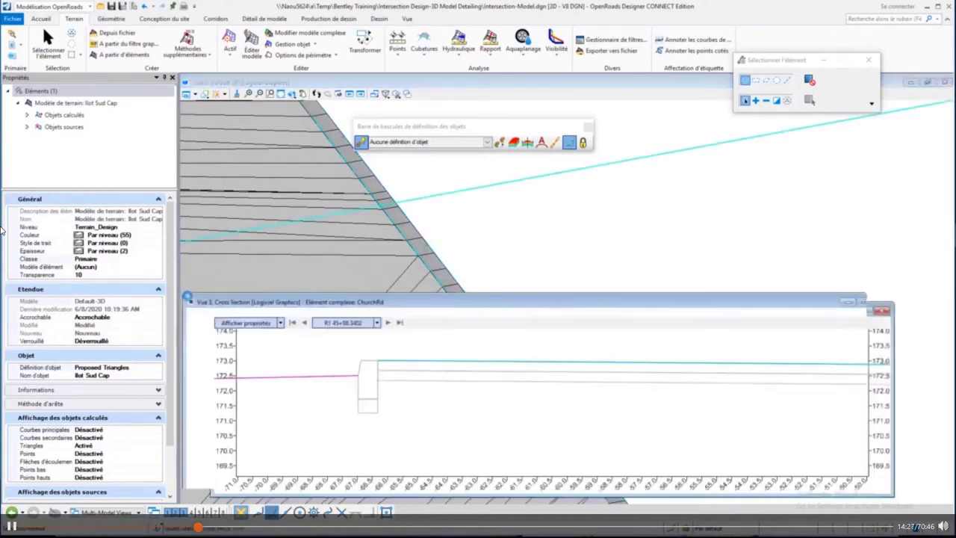
pyautogui.scroll(-4, 384, 406)
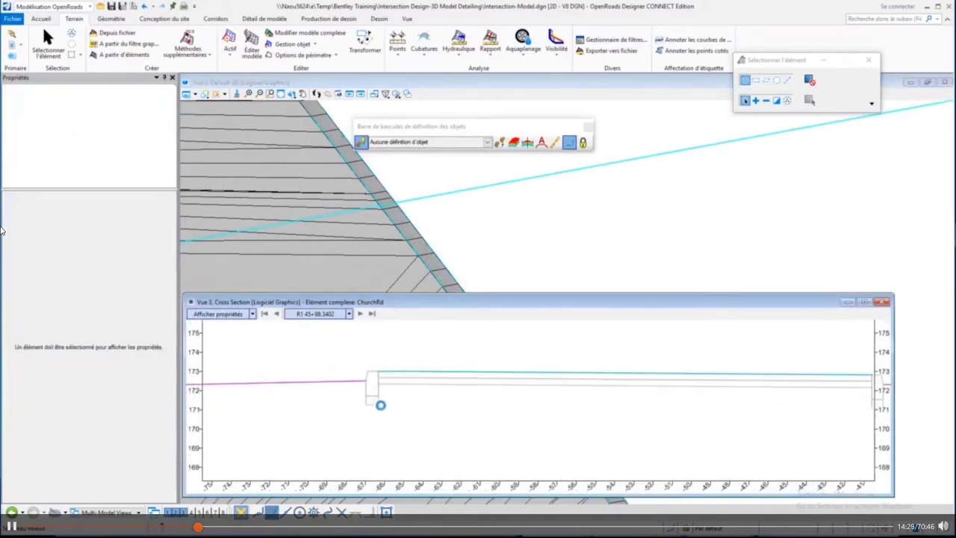
pyautogui.scroll(-3, 416, 407)
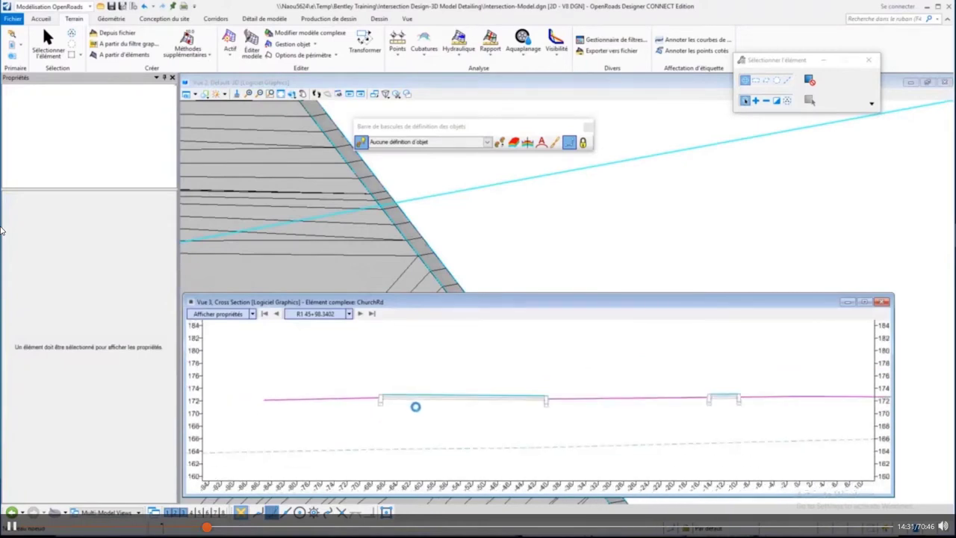
pyautogui.moveTo(733, 433); pyautogui.dragTo(587, 441, button='middle')
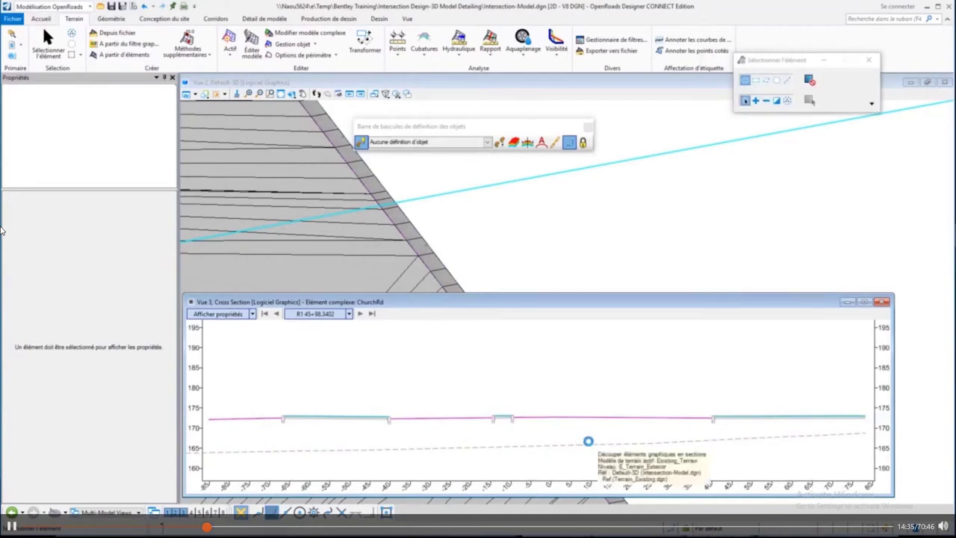
pyautogui.scroll(1, 714, 424)
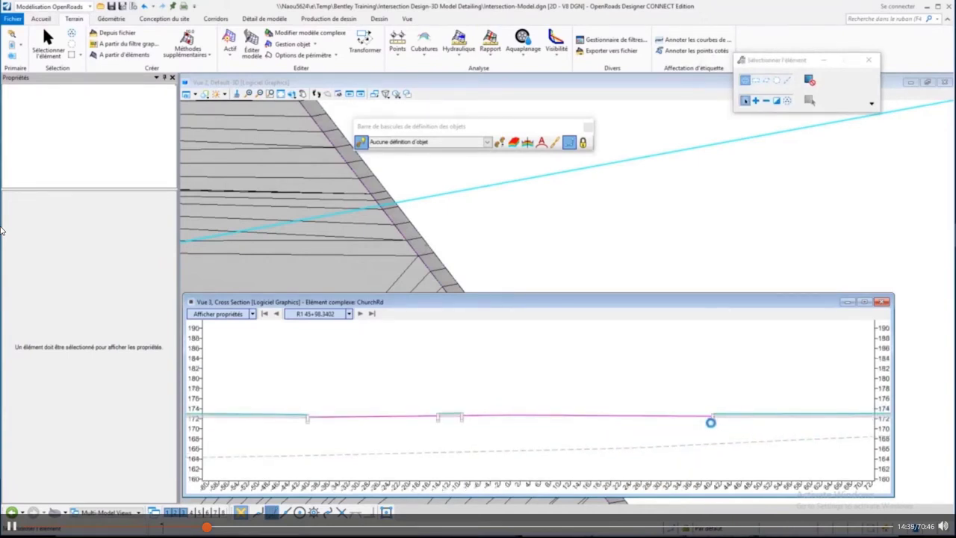
pyautogui.moveTo(711, 423)
# Step: Select the LT_Return edge-of-pavement line beyond the island in the 3D view and review its properties
pyautogui.moveTo(587, 271); pyautogui.dragTo(508, 262, button='middle')
pyautogui.moveTo(619, 236); pyautogui.dragTo(548, 278, button='middle')
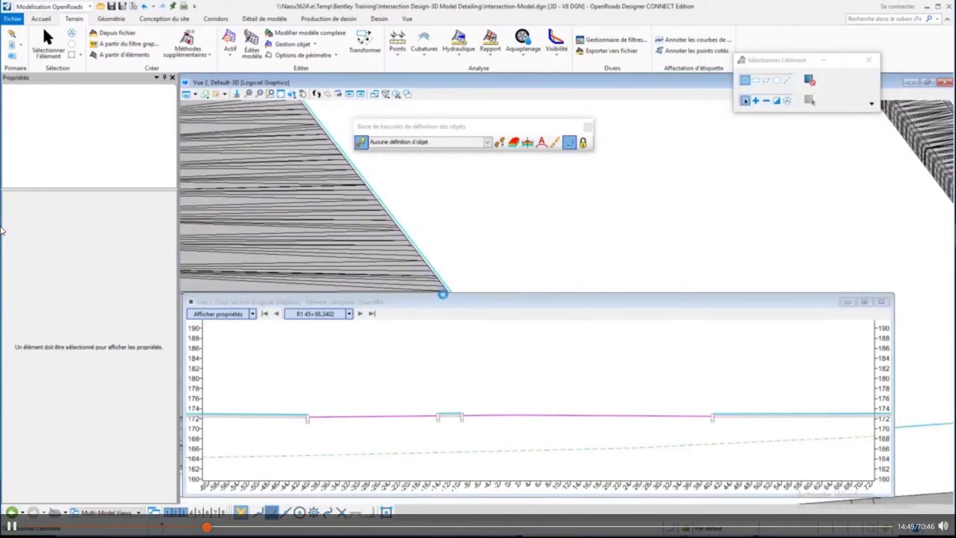
pyautogui.moveTo(712, 166); pyautogui.dragTo(588, 230, button='middle')
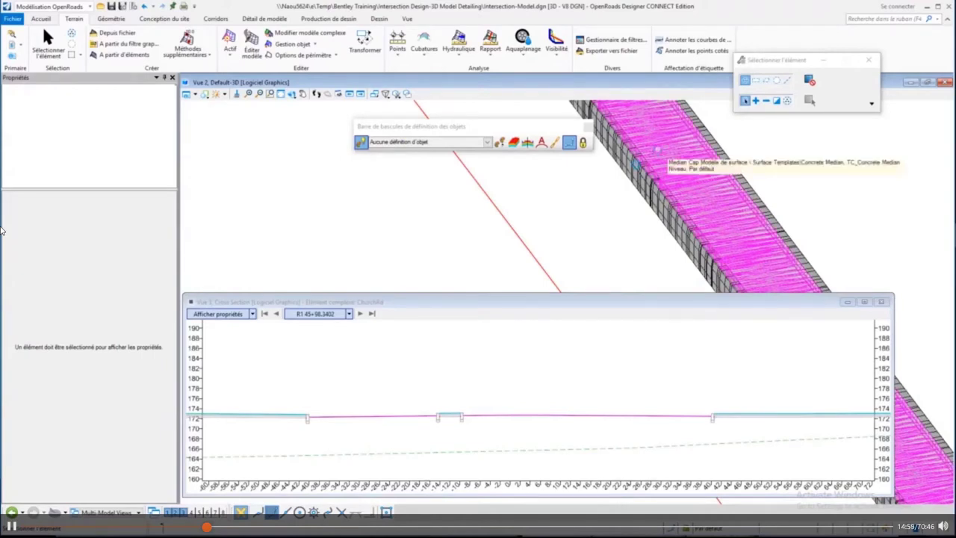
pyautogui.keyDown('shift'); pyautogui.moveTo(520, 205); pyautogui.dragTo(466, 208, button='middle'); pyautogui.keyUp('shift')
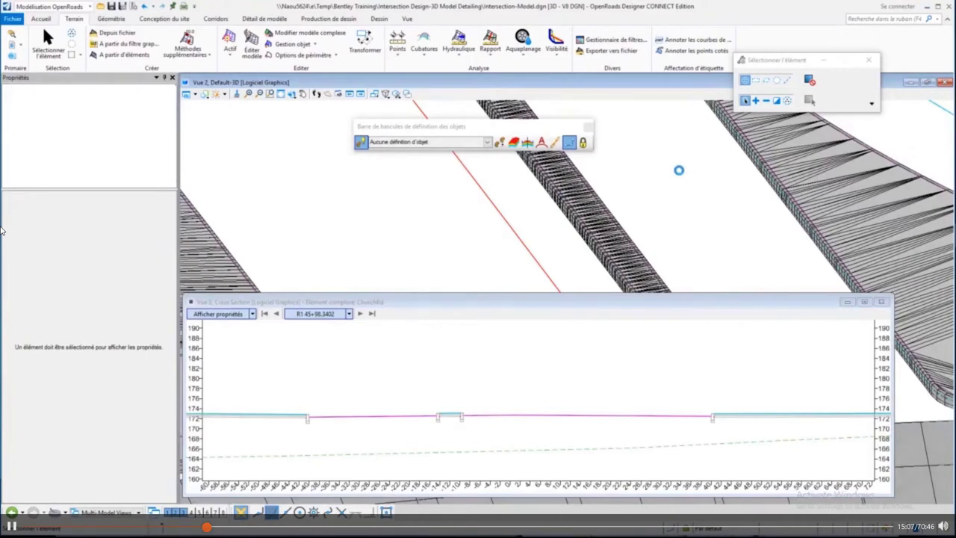
pyautogui.moveTo(884, 141); pyautogui.dragTo(487, 272, button='middle')
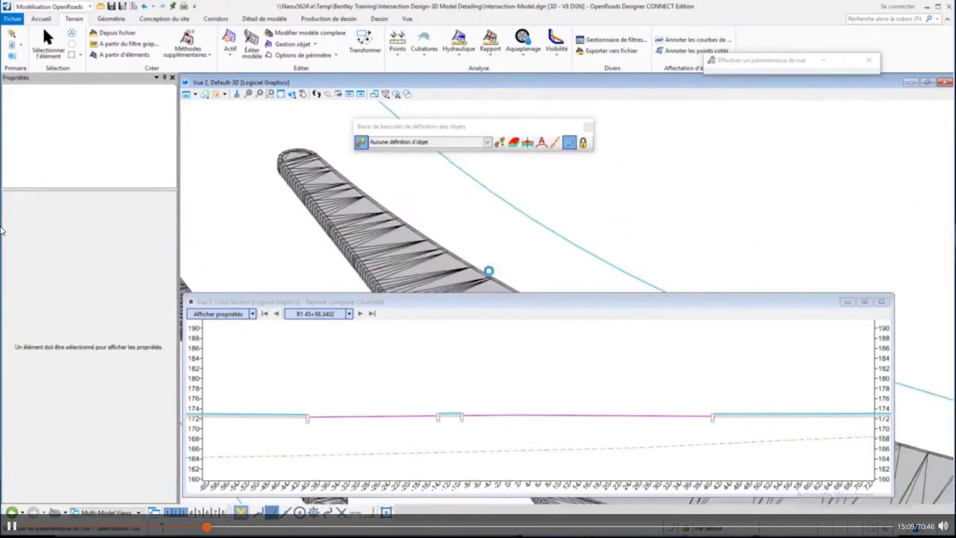
pyautogui.click(507, 217)
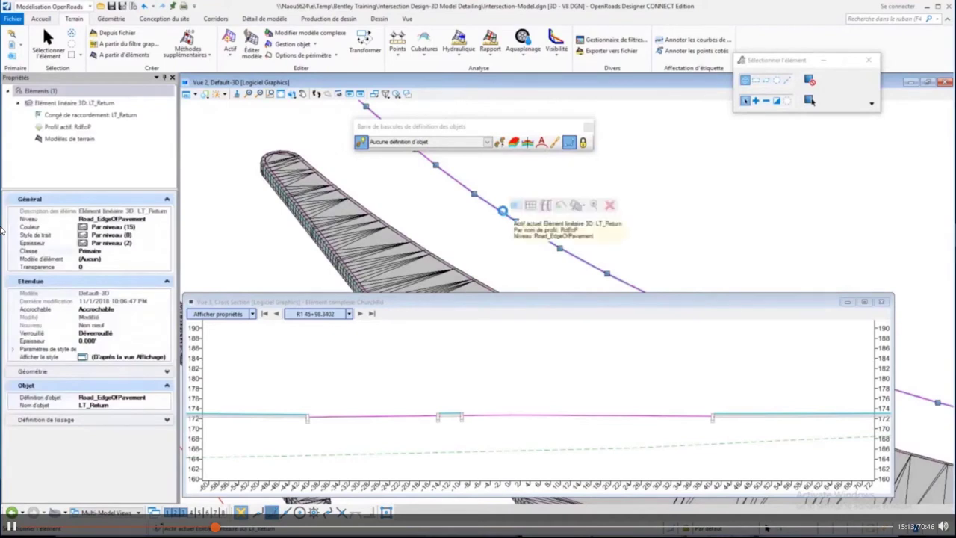
pyautogui.moveTo(514, 206)
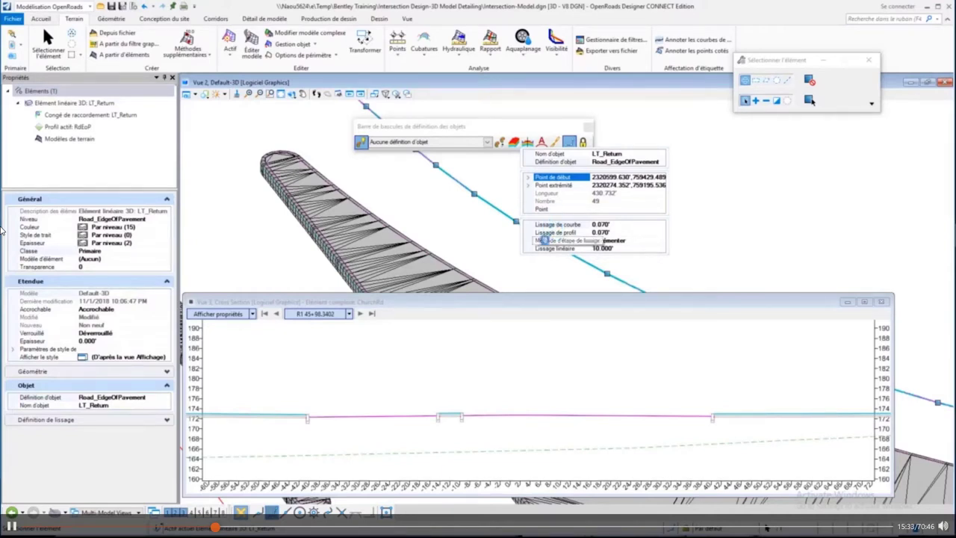
pyautogui.click(472, 217)
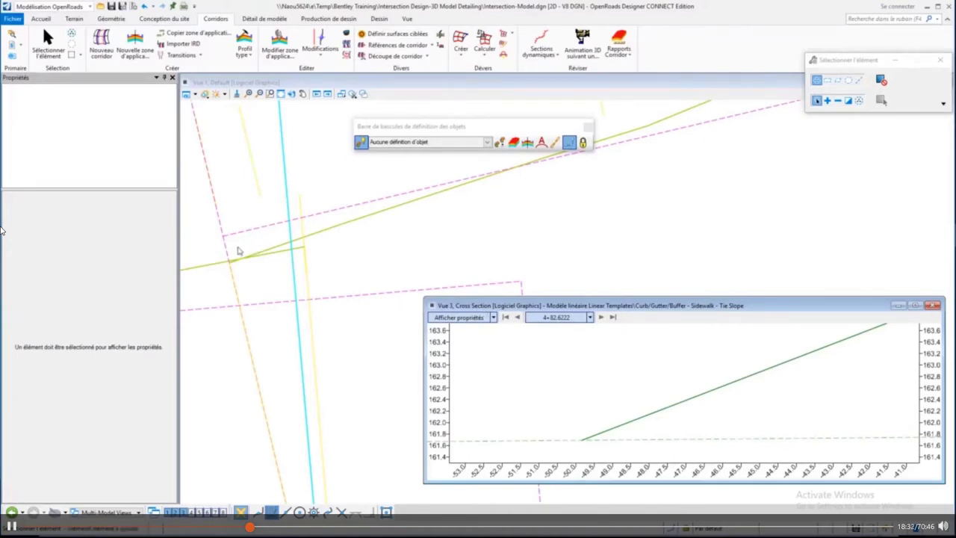
# Step: Bring up the Default-3D view beside the plan and orient it on the corner where the two construction limits cross
pyautogui.scroll(3, 241, 248)
pyautogui.moveTo(241, 249); pyautogui.dragTo(392, 223, button='middle')
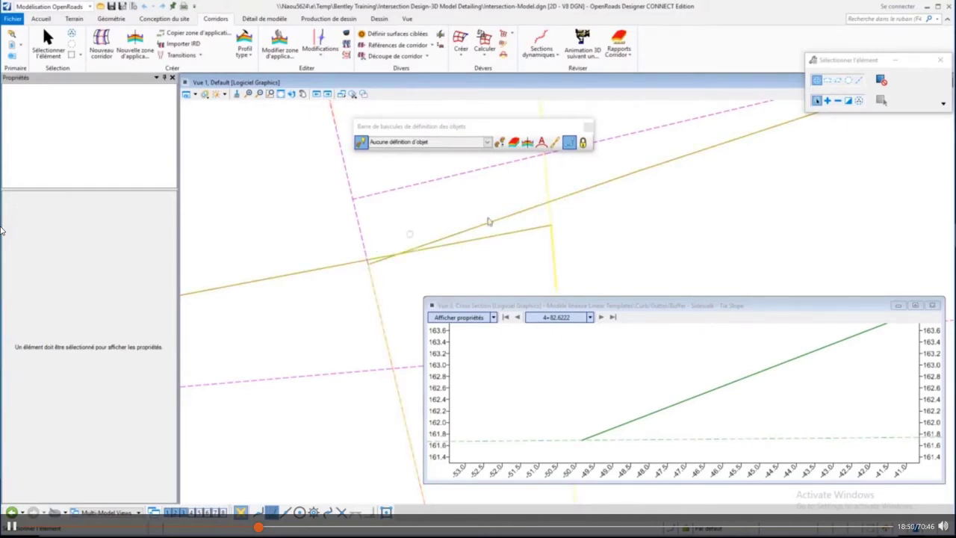
pyautogui.moveTo(313, 274)
pyautogui.hotkey('ctrl', 'F6')
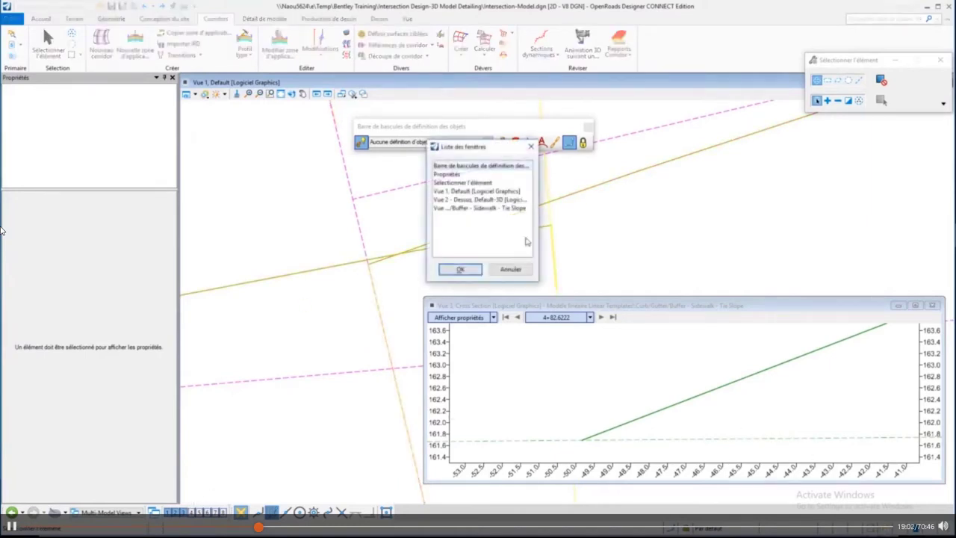
pyautogui.click(474, 201)
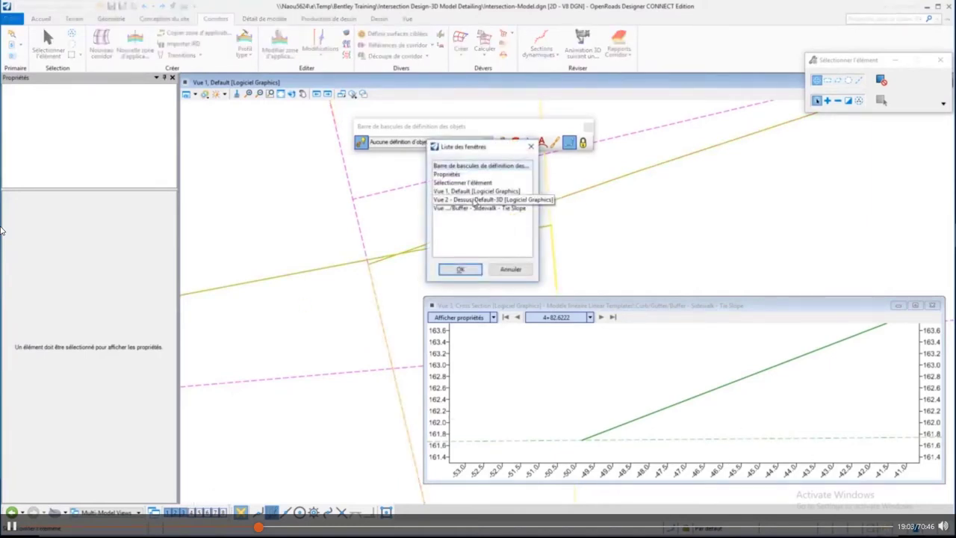
pyautogui.click(459, 271)
pyautogui.scroll(-5, 824, 306)
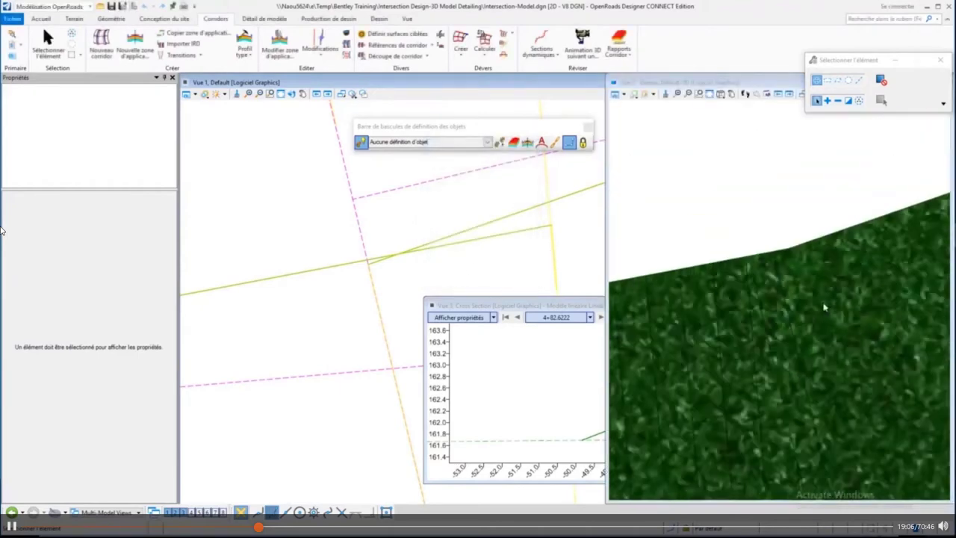
pyautogui.keyDown('shift'); pyautogui.moveTo(784, 314); pyautogui.dragTo(709, 143, button='middle'); pyautogui.keyUp('shift')
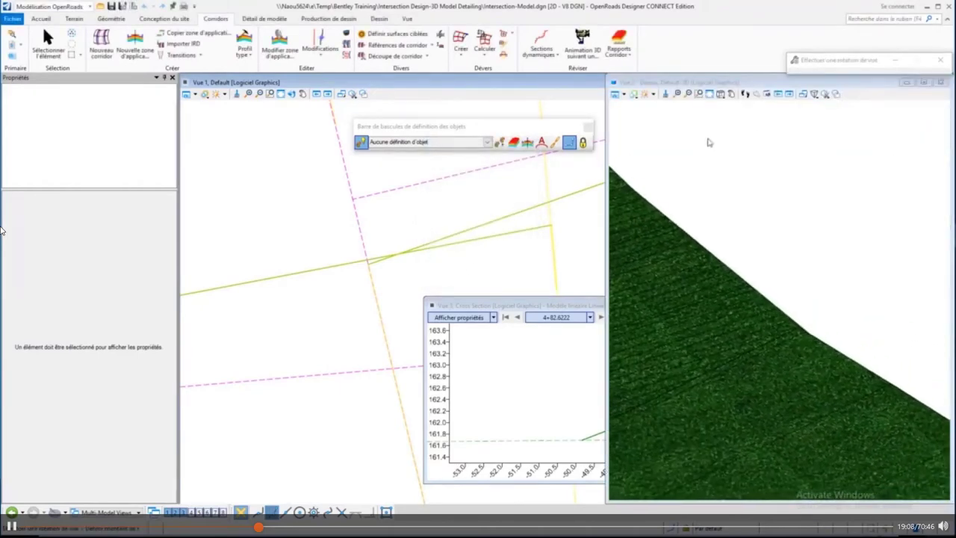
# Step: Set the display style of the Default-3D view to Wireframe
pyautogui.click(616, 94)
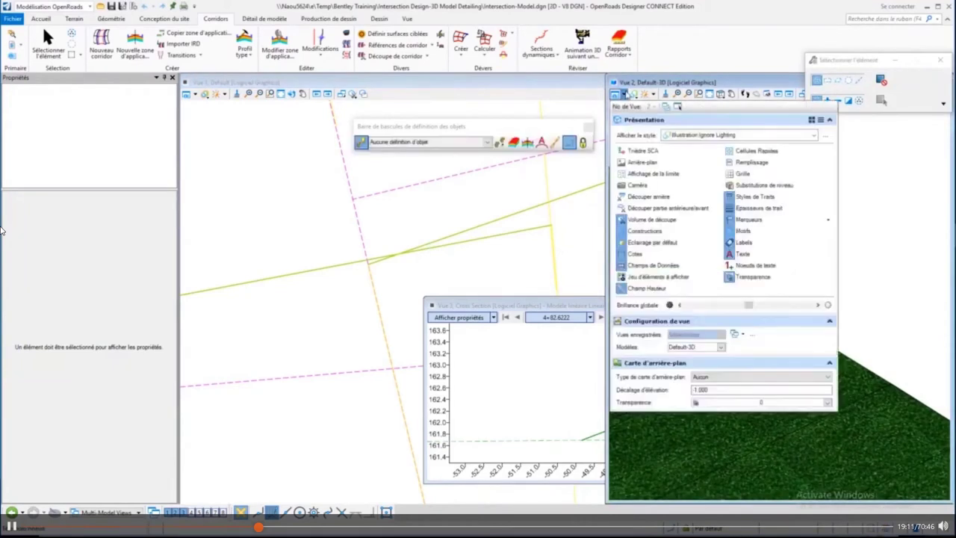
pyautogui.click(713, 135)
pyautogui.scroll(-5, 717, 187)
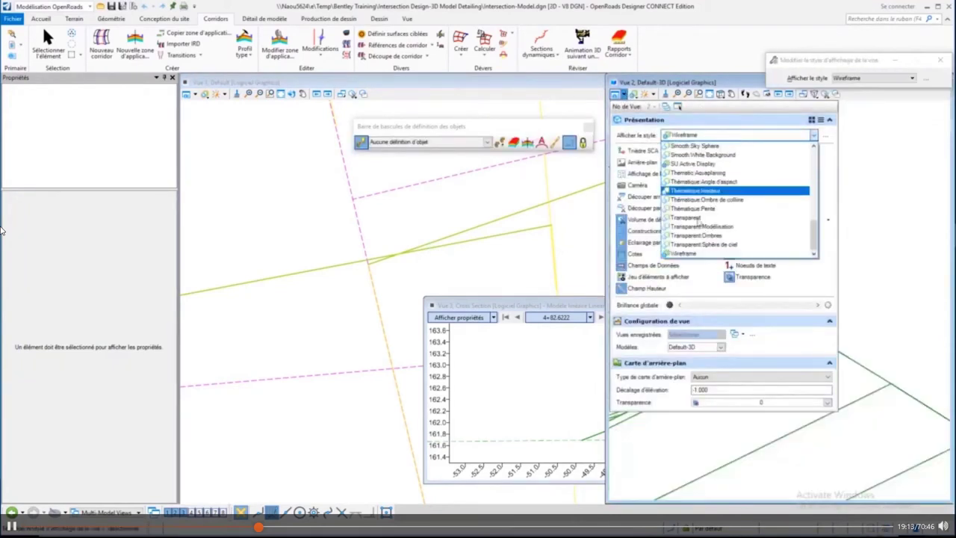
pyautogui.click(702, 252)
pyautogui.click(863, 266)
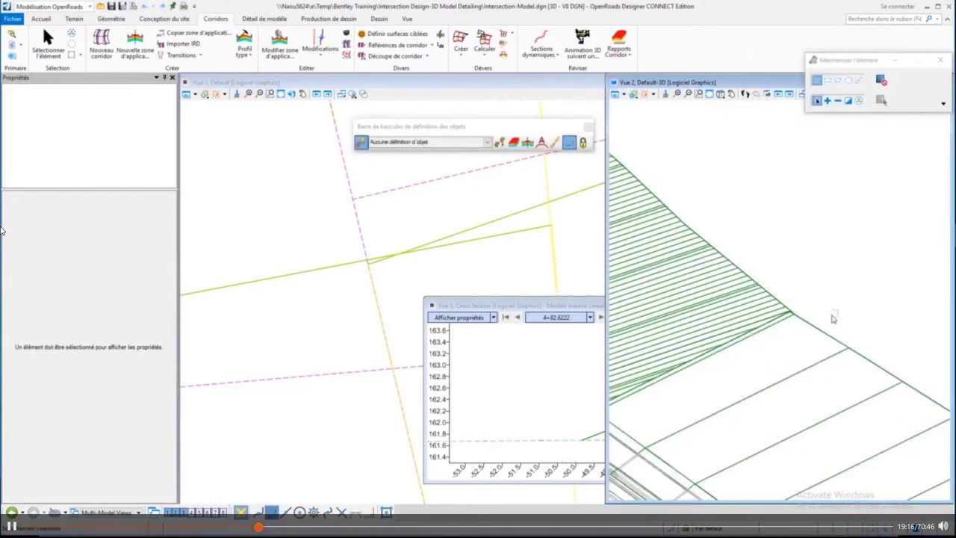
# Step: Inspect the LT_Return Construction Limit line at the overlapping slopes, widen the 3D view over the plan, and clear the selection
pyautogui.click(798, 319)
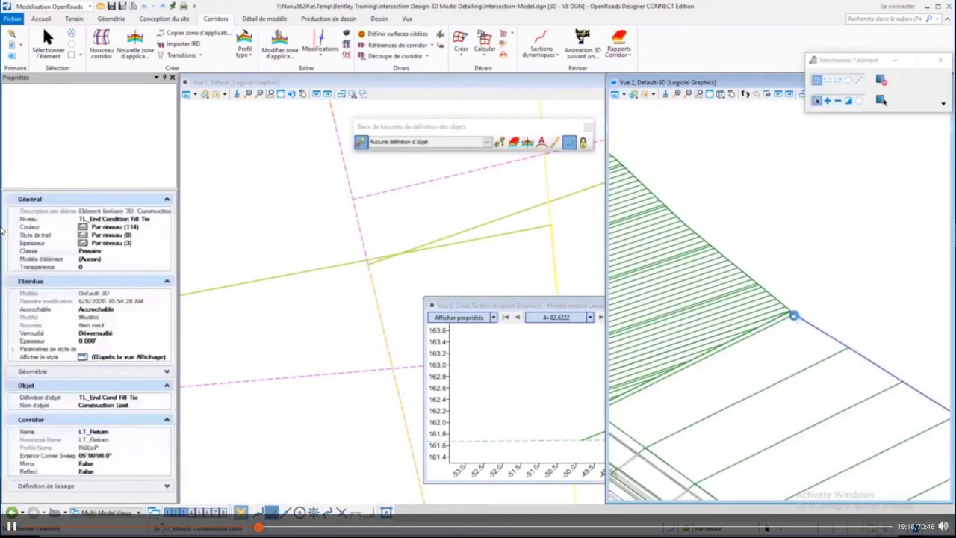
pyautogui.scroll(2, 824, 327)
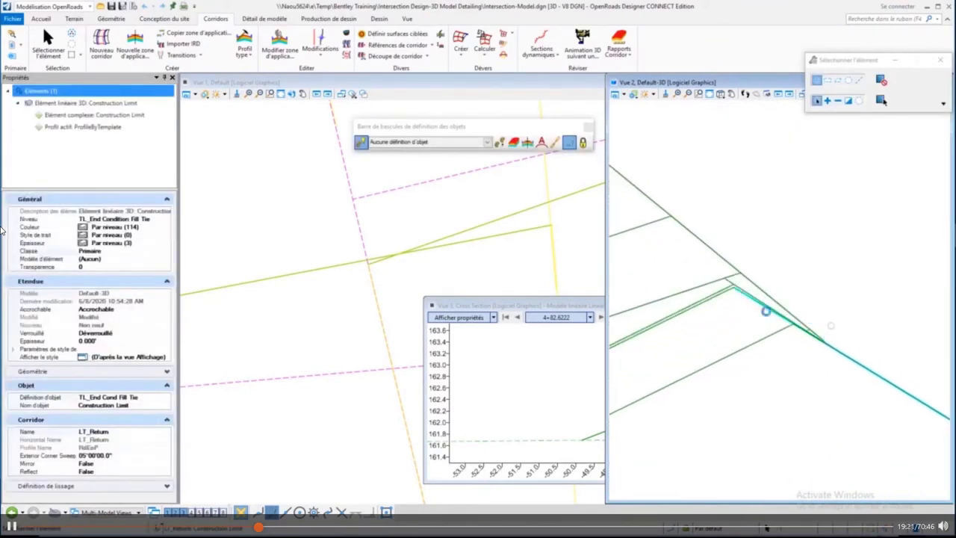
pyautogui.moveTo(608, 76); pyautogui.dragTo(296, 112)
pyautogui.click(430, 233)
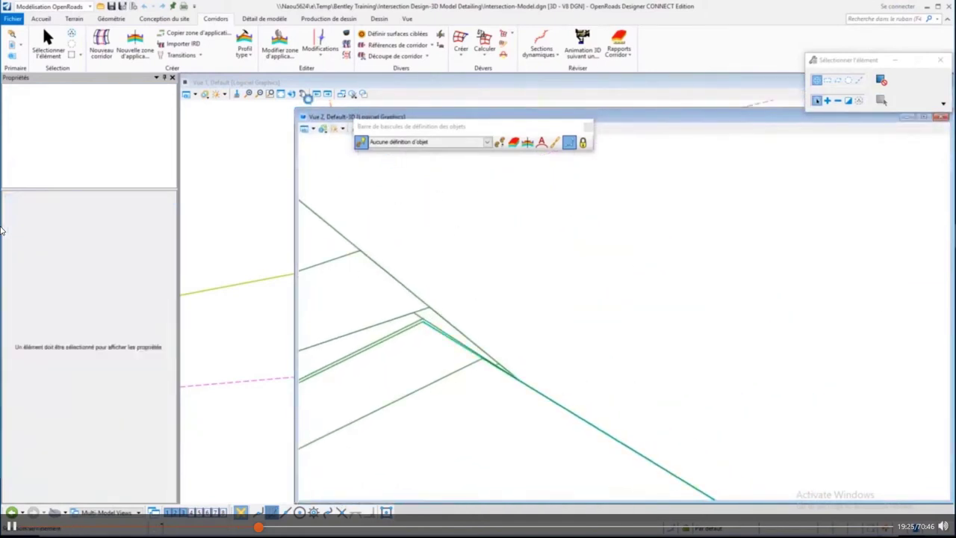
# Step: Set the active line weight to 15 and the active color to red, index 3
pyautogui.click(39, 18)
pyautogui.click(103, 52)
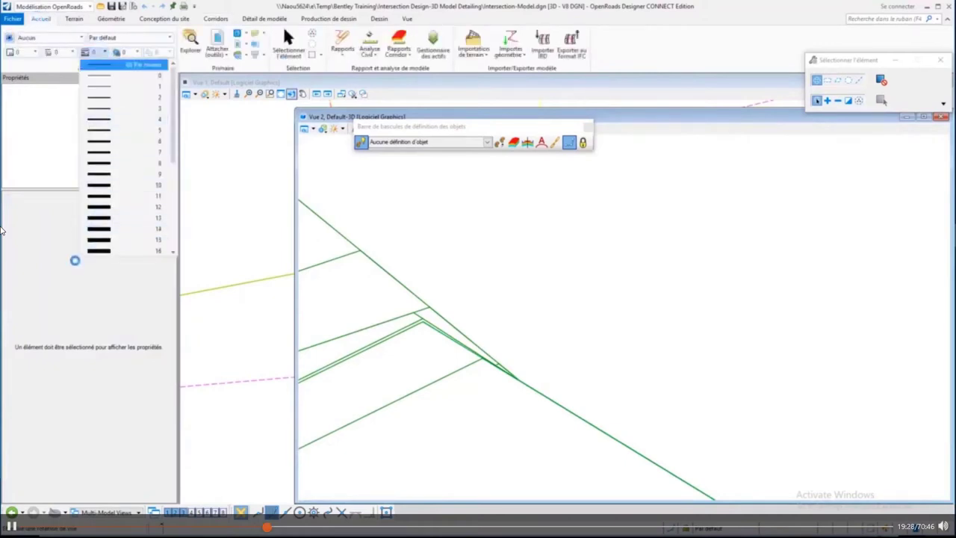
pyautogui.click(105, 240)
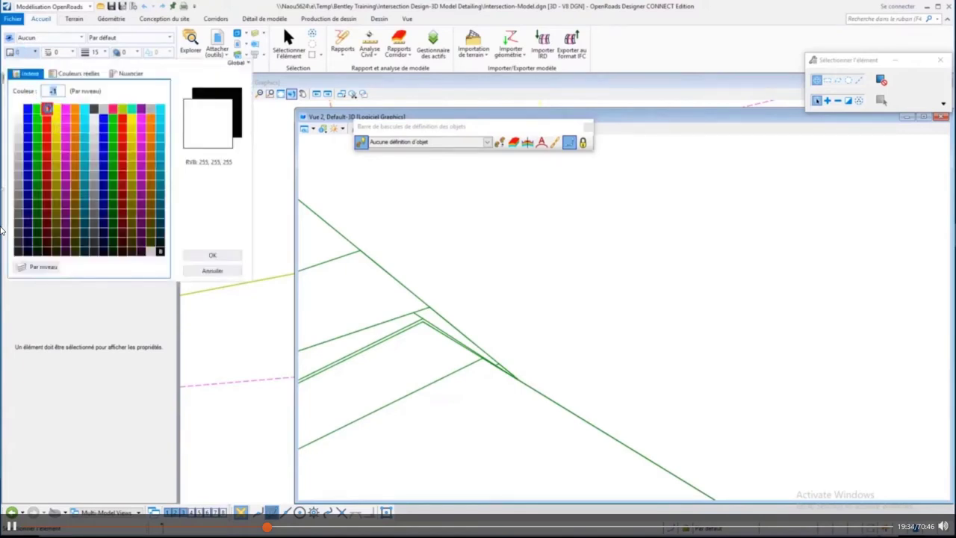
pyautogui.doubleClick(48, 109)
# Step: Draw a red SmartLine in the 3D view along the two construction limits, with a vertex where they meet
pyautogui.rightClick(372, 191)
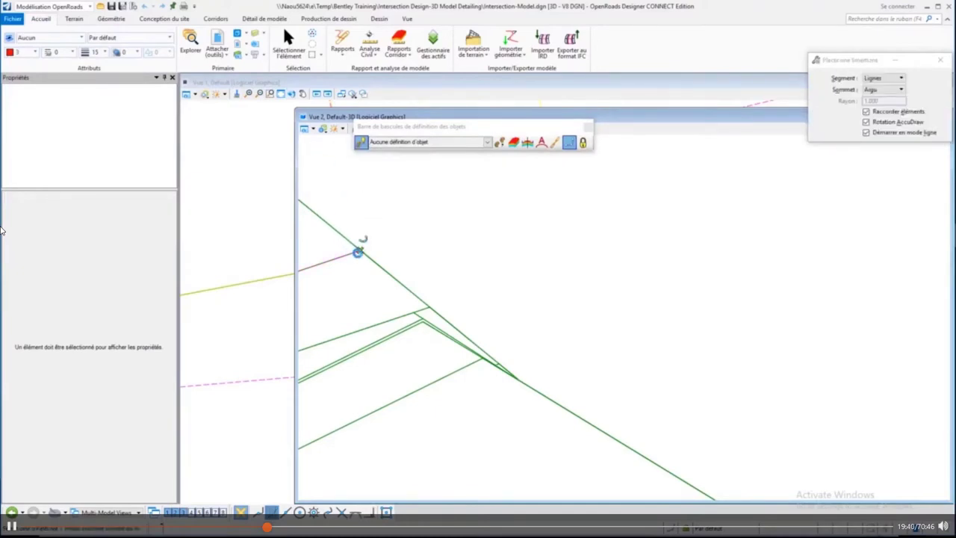
pyautogui.click(358, 252)
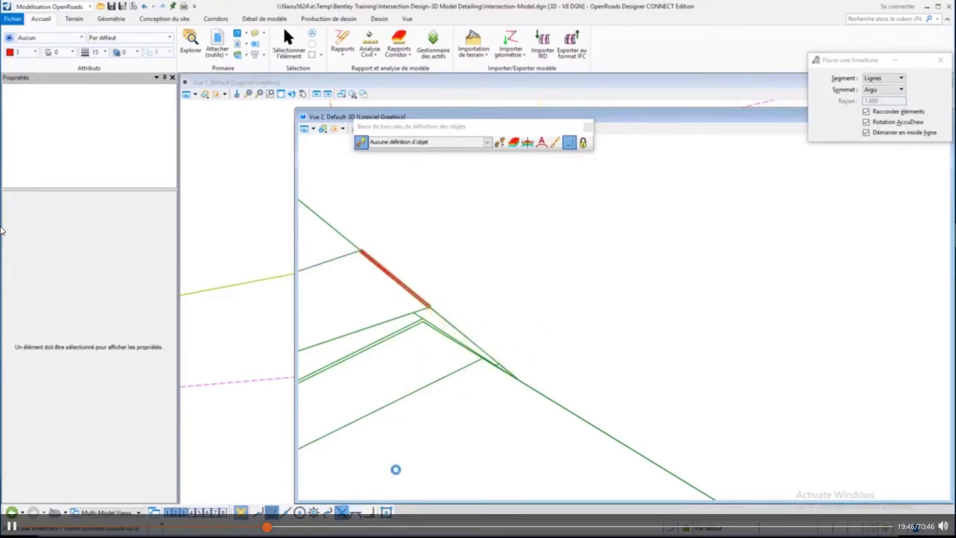
pyautogui.click(515, 373)
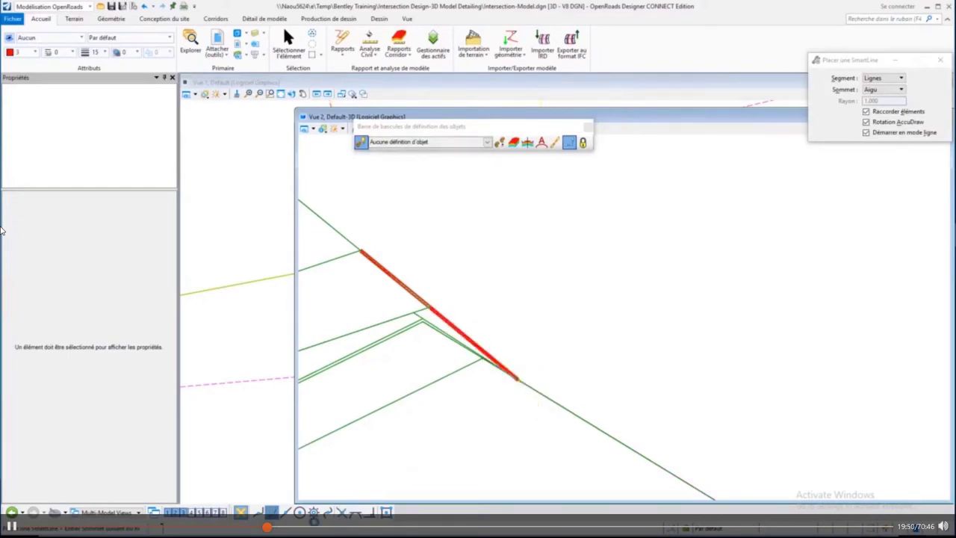
pyautogui.scroll(-2, 489, 287)
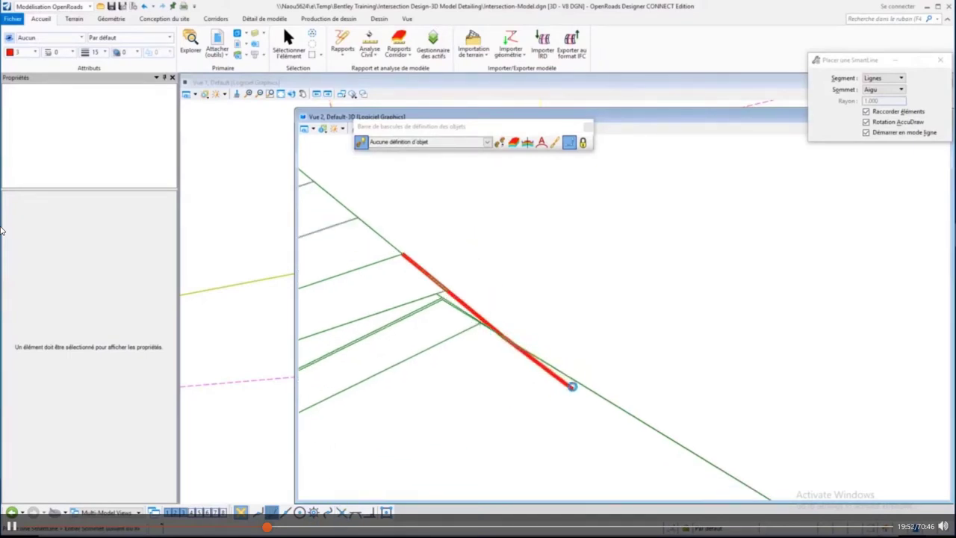
pyautogui.rightClick(634, 429)
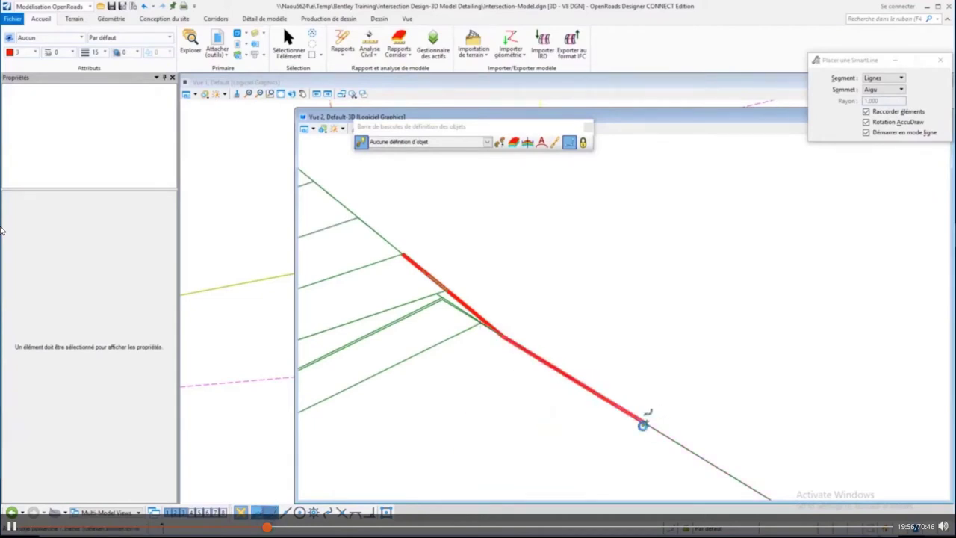
pyautogui.click(644, 422)
pyautogui.scroll(-3, 452, 251)
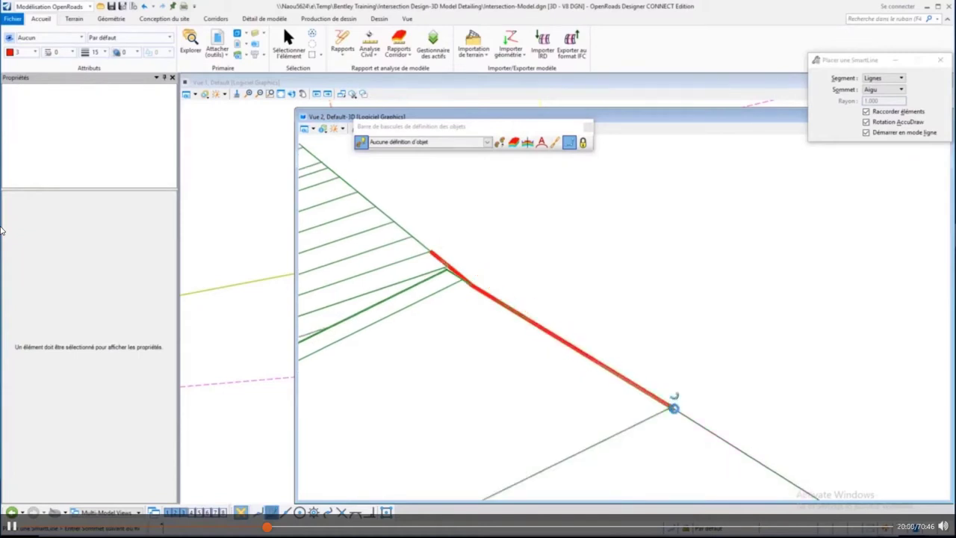
# Step: Rotate the 3D view around the drawn SmartLine, tile the plan and 3D views side by side, and end the line command
pyautogui.moveTo(476, 265)
pyautogui.keyDown('shift'); pyautogui.mouseDown(button='middle')
pyautogui.moveTo(375, 269)
pyautogui.moveTo(488, 328)
pyautogui.moveTo(380, 280)
pyautogui.moveTo(381, 262)
pyautogui.moveTo(346, 262)
pyautogui.moveTo(480, 283)
pyautogui.mouseUp(button='middle'); pyautogui.keyUp('shift')
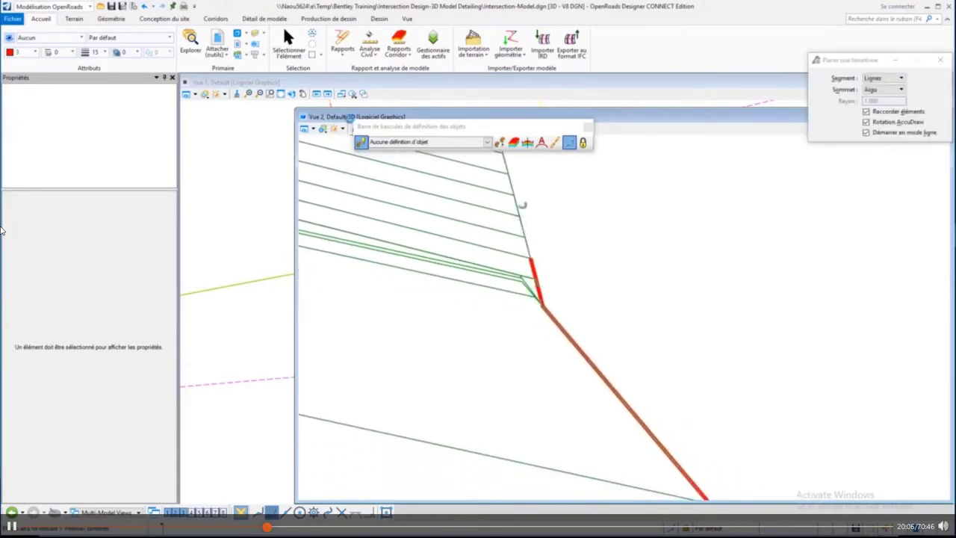
pyautogui.click(329, 80)
pyautogui.keyDown('shift'); pyautogui.moveTo(459, 294); pyautogui.dragTo(437, 322, button='middle'); pyautogui.keyUp('shift')
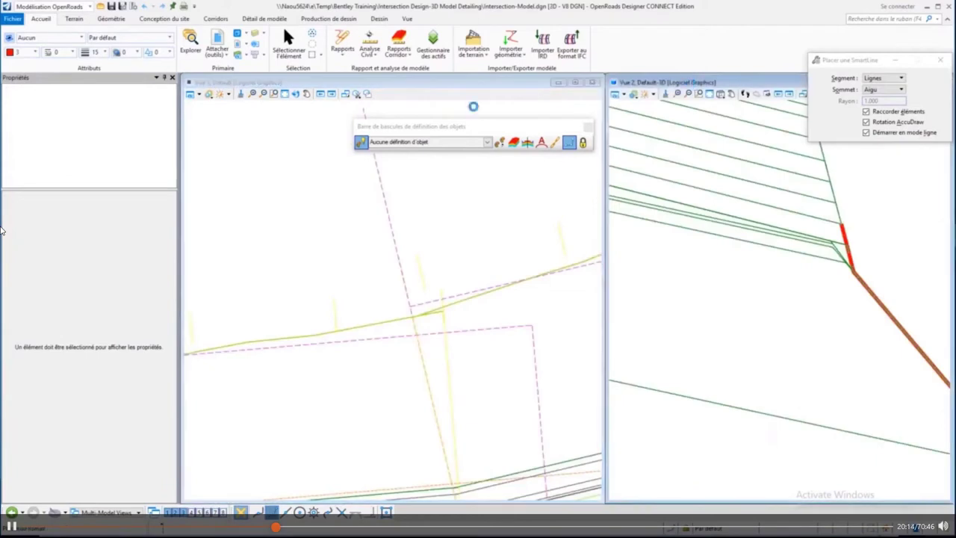
pyautogui.press('Escape')
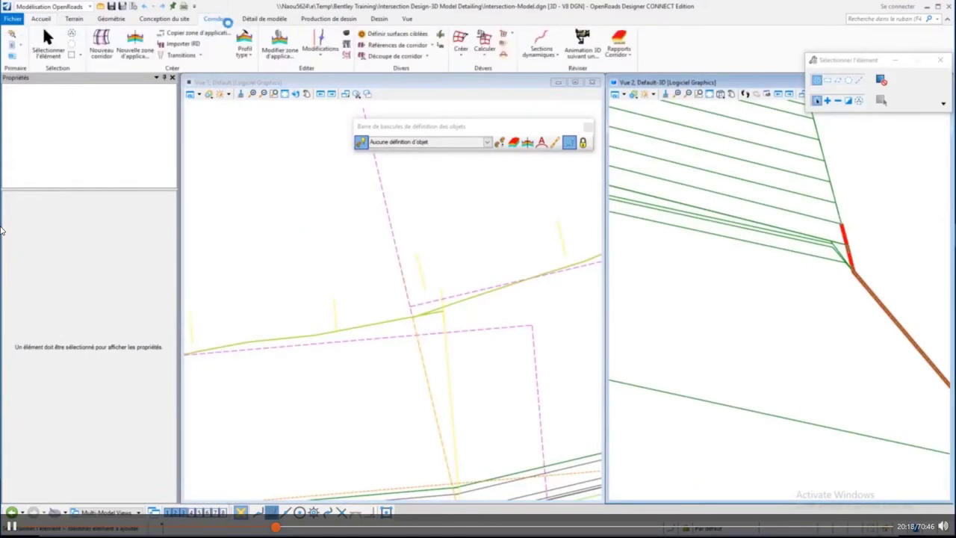
# Step: Assign the Linéaire > Miscellaneous > Draft_DNC feature definition to the red SmartLine in the 3D view
pyautogui.click(320, 45)
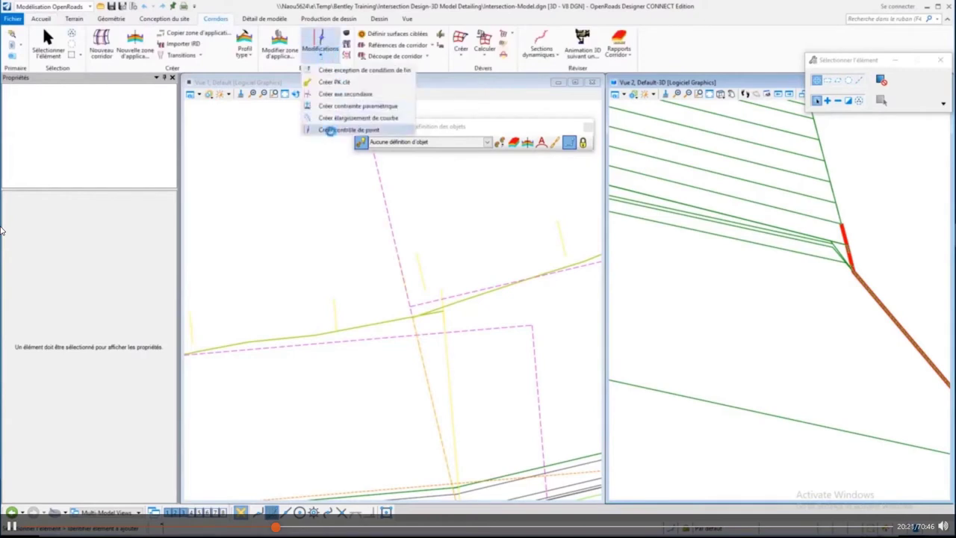
pyautogui.click(329, 130)
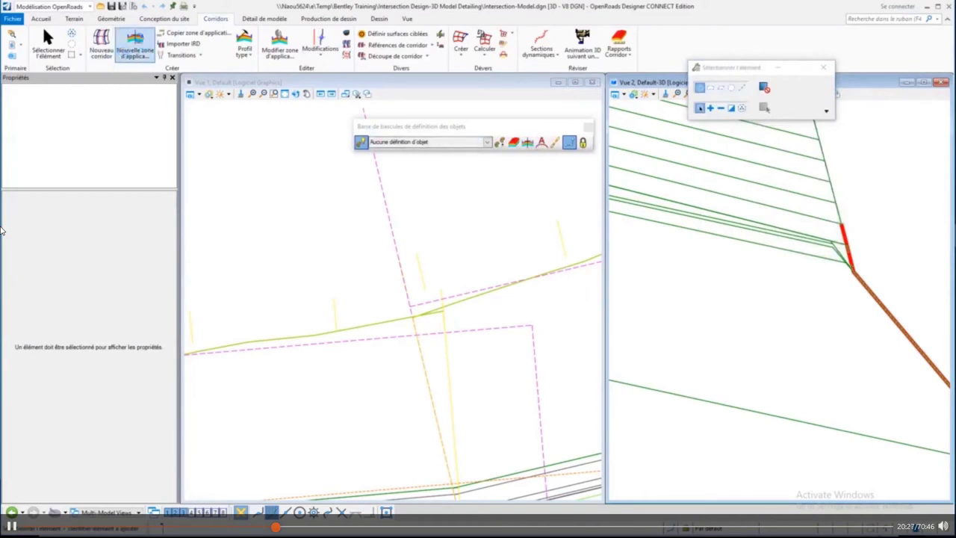
pyautogui.click(110, 19)
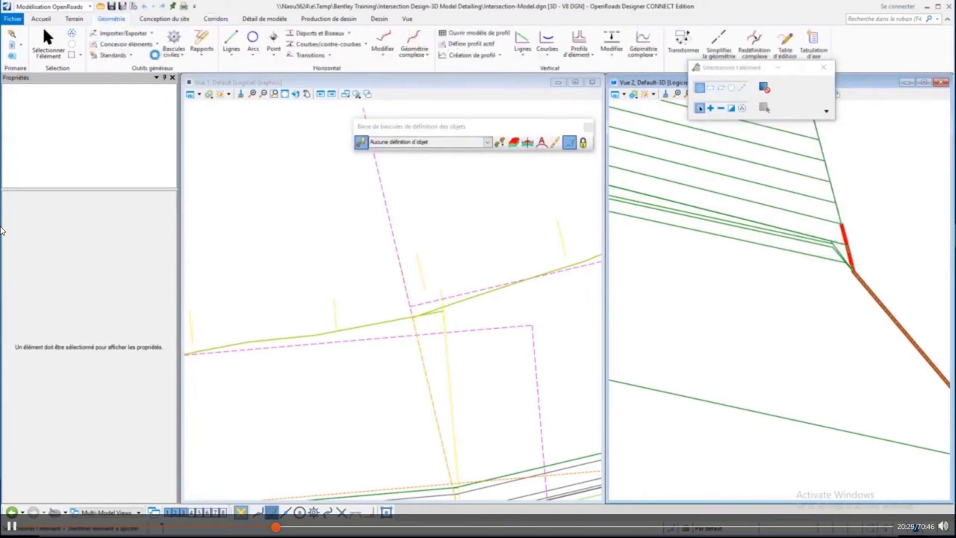
pyautogui.click(132, 55)
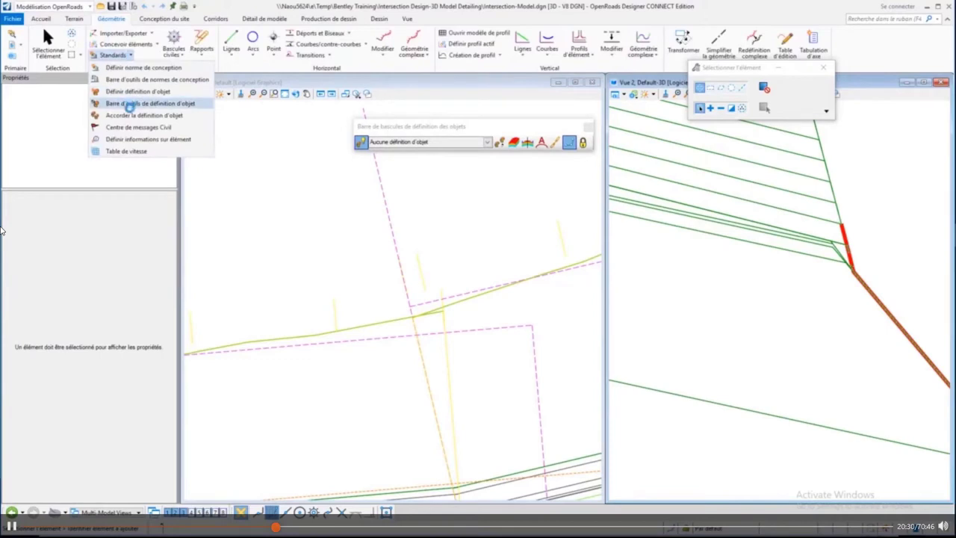
pyautogui.click(124, 91)
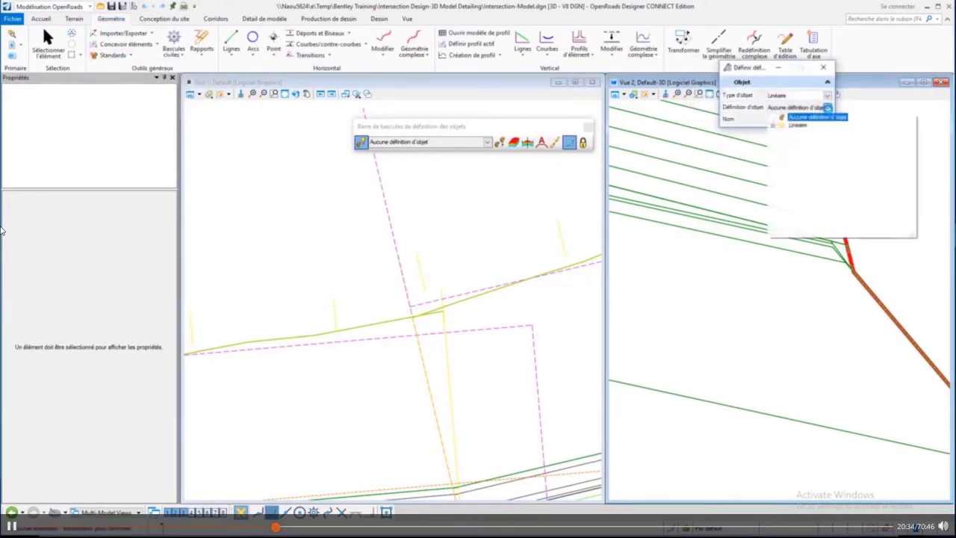
pyautogui.click(823, 108)
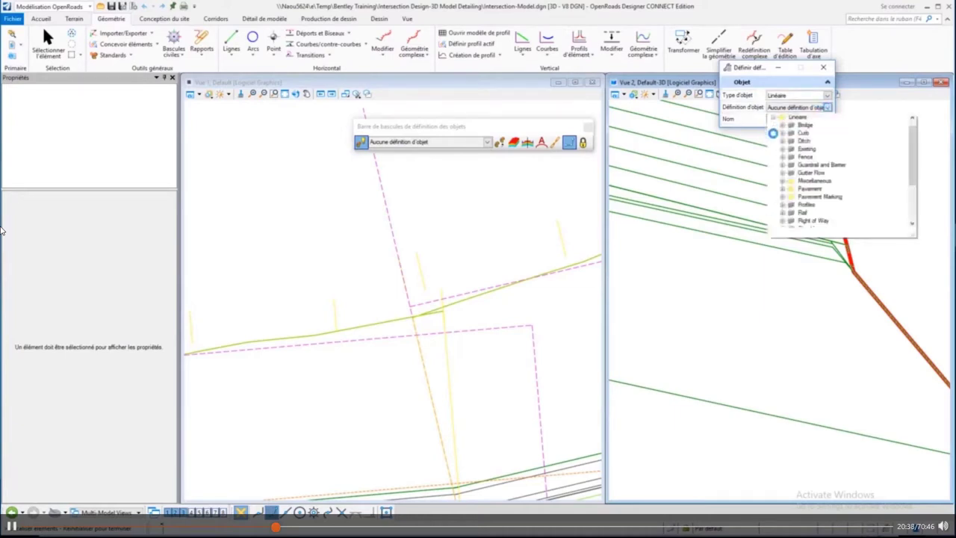
pyautogui.scroll(-3, 777, 142)
pyautogui.click(782, 122)
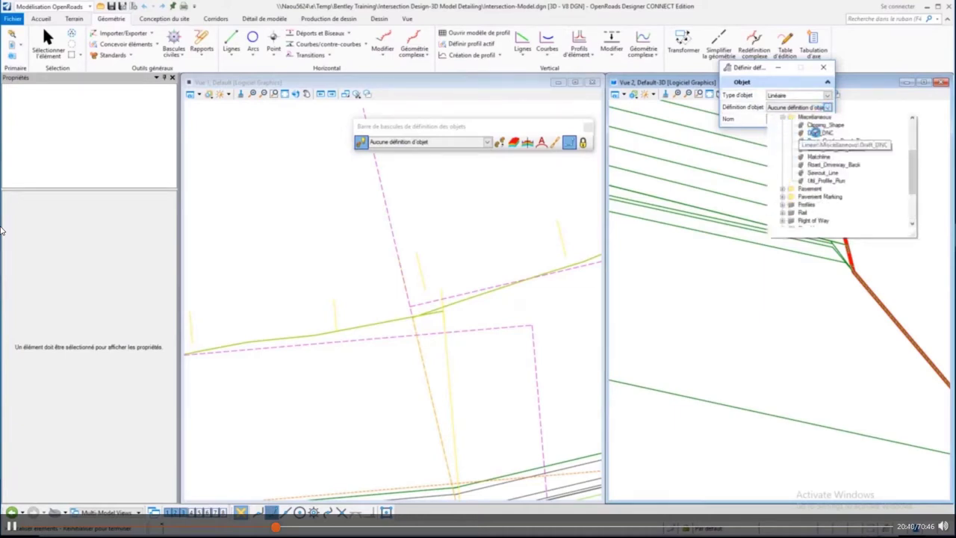
pyautogui.click(816, 132)
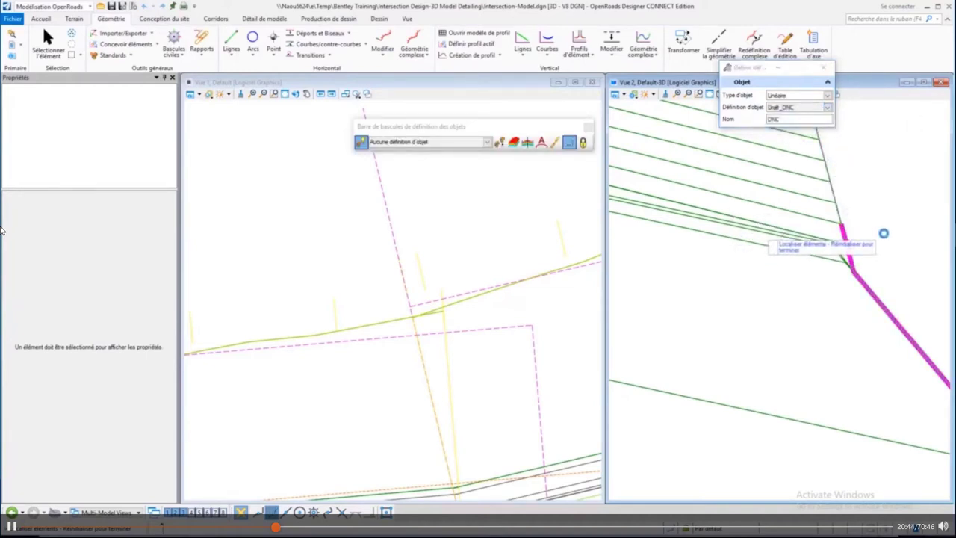
pyautogui.click(885, 233)
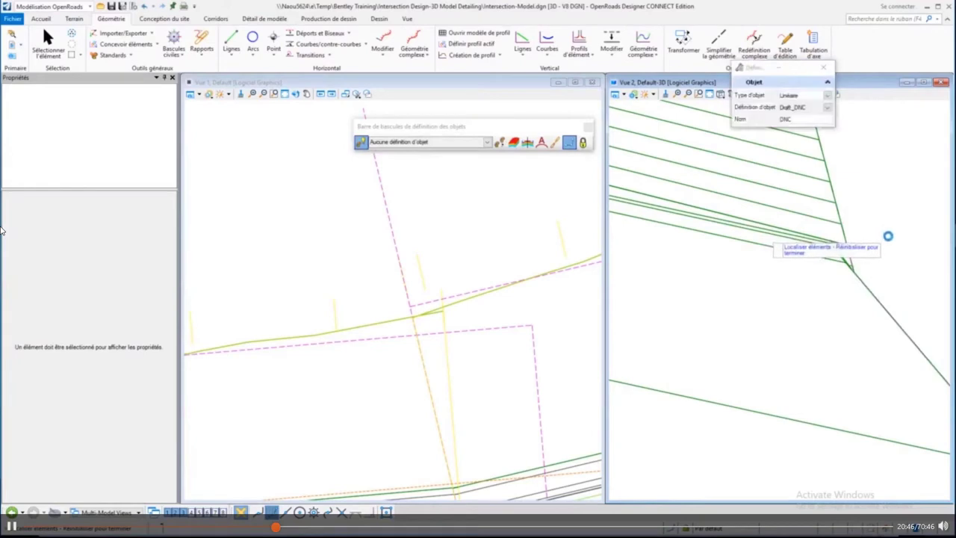
pyautogui.rightClick(887, 235)
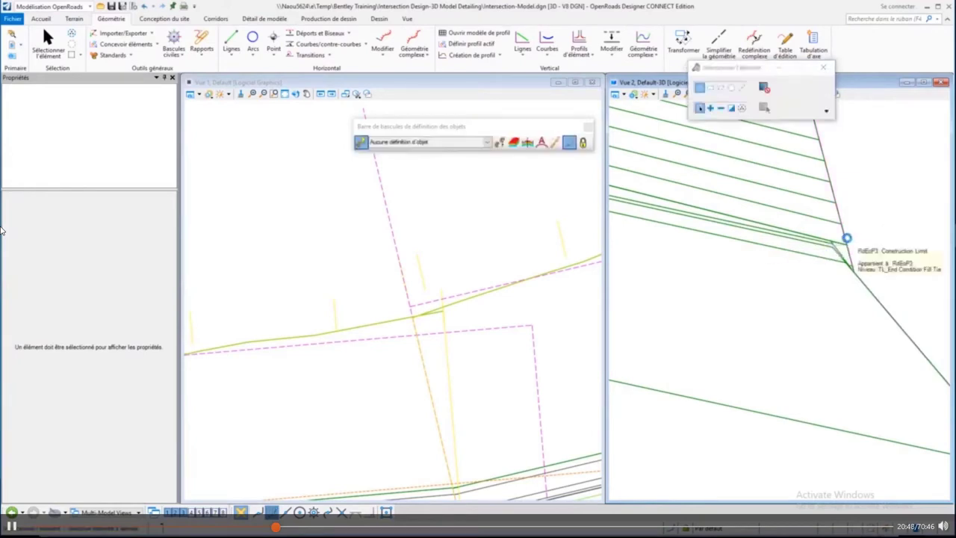
pyautogui.click(846, 238)
pyautogui.click(450, 176)
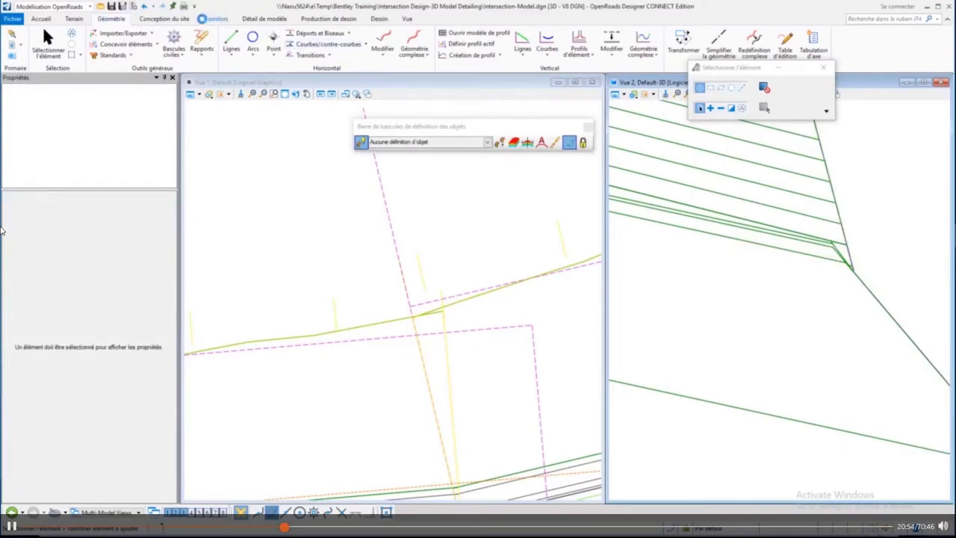
# Step: Start a point control on the return's sidewalk and tie-slope template, from station 4+74.2368 to 4+85.4023, with description LT
pyautogui.click(202, 19)
pyautogui.click(329, 41)
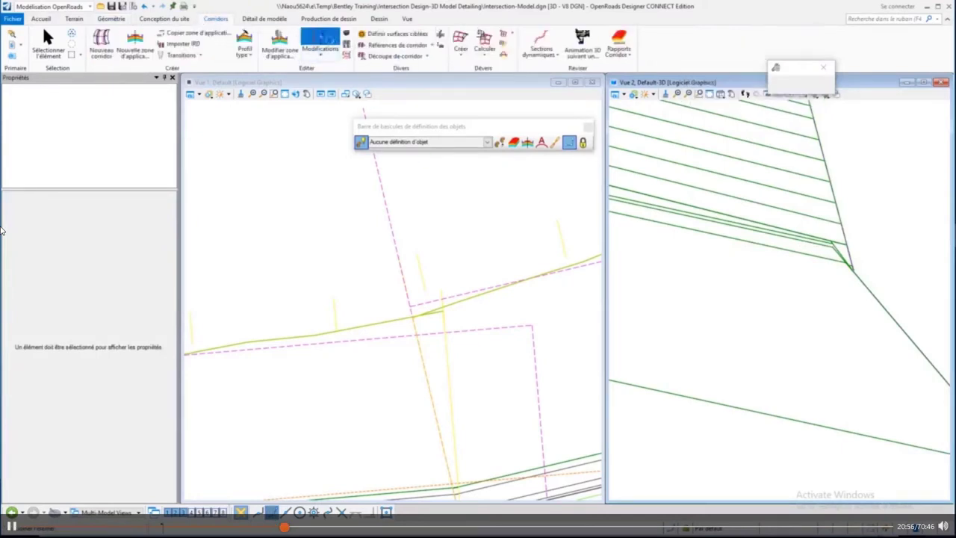
pyautogui.click(369, 324)
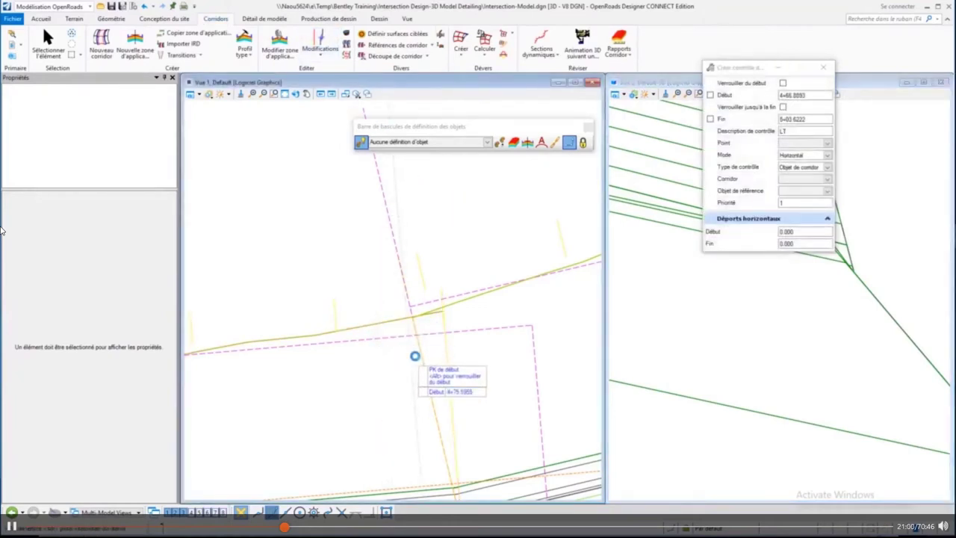
pyautogui.click(460, 348)
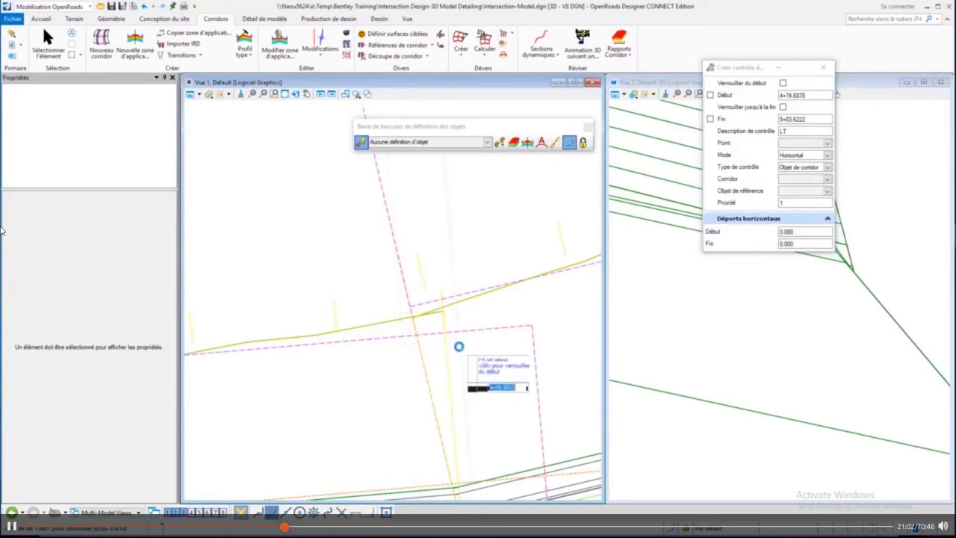
pyautogui.click(451, 345)
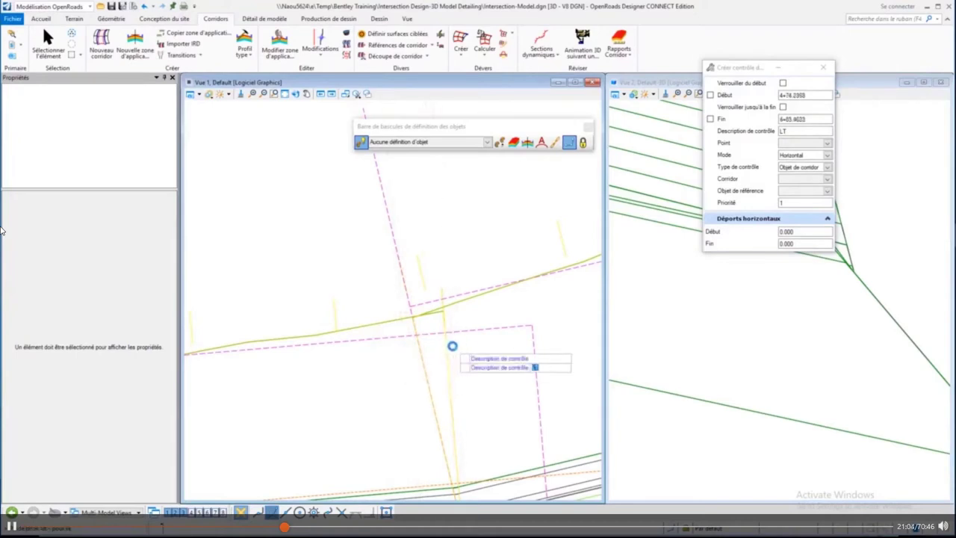
pyautogui.click(452, 346)
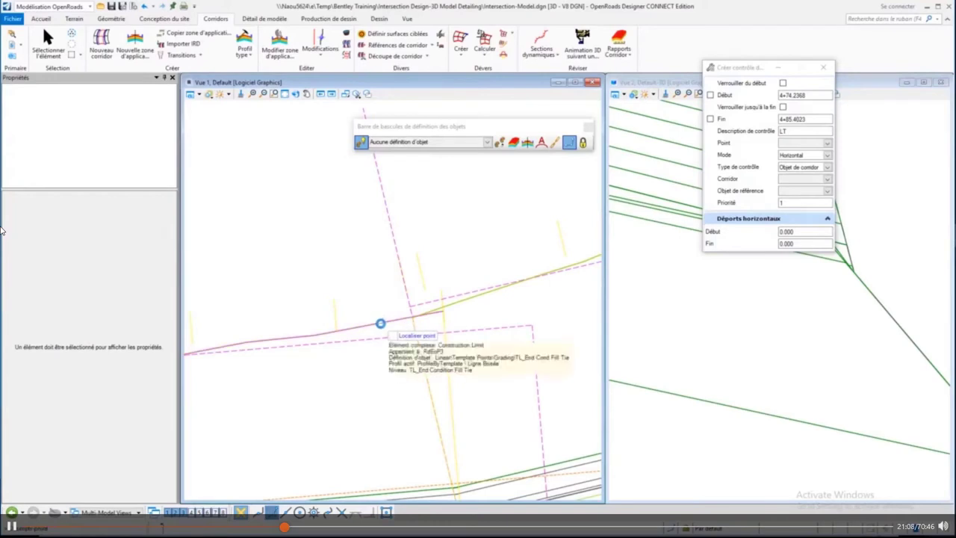
# Step: Control the Construction Limit point in Les Deux mode by Géométrie linéaire, following the 3D linear element DNC with priority 1 and 0.000 offsets
pyautogui.click(380, 324)
pyautogui.press('Down')
pyautogui.press('Down')
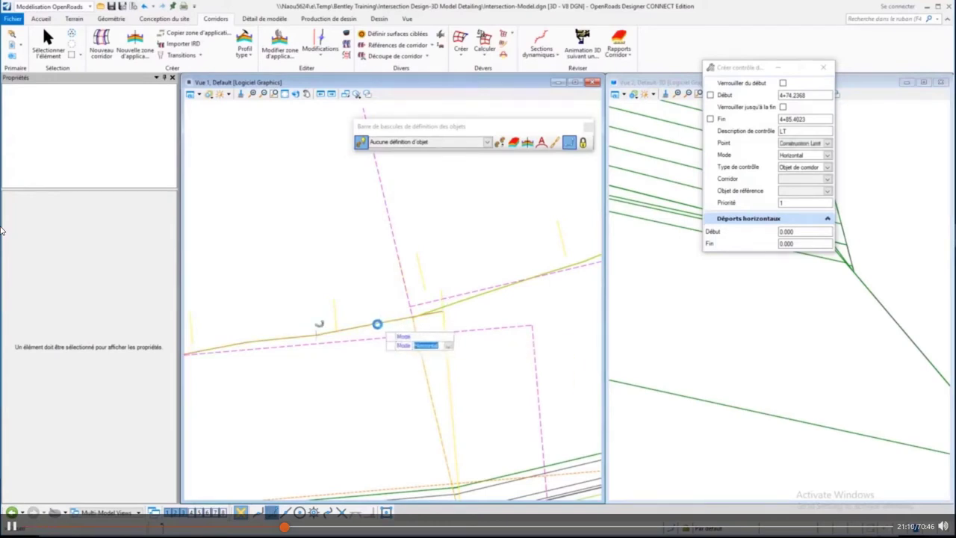
pyautogui.click(377, 325)
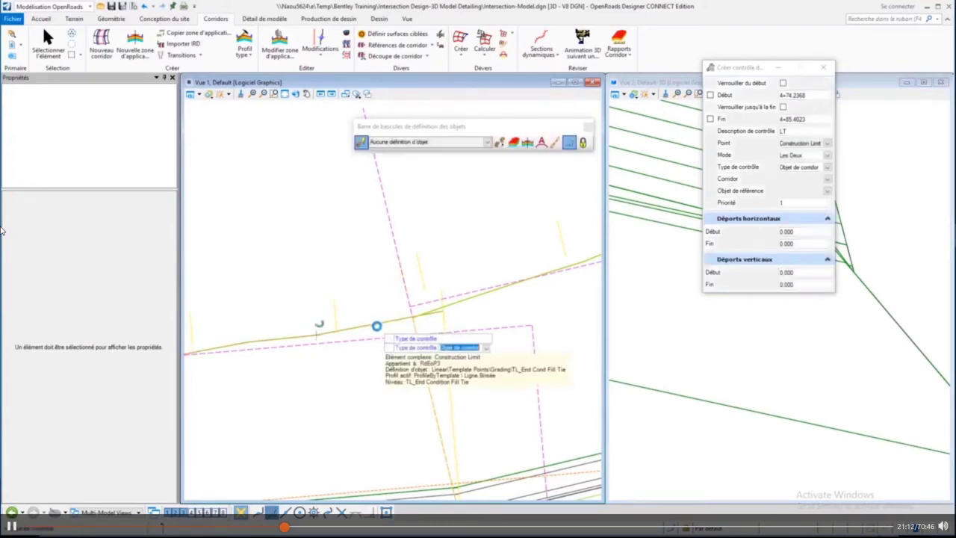
pyautogui.press('Down')
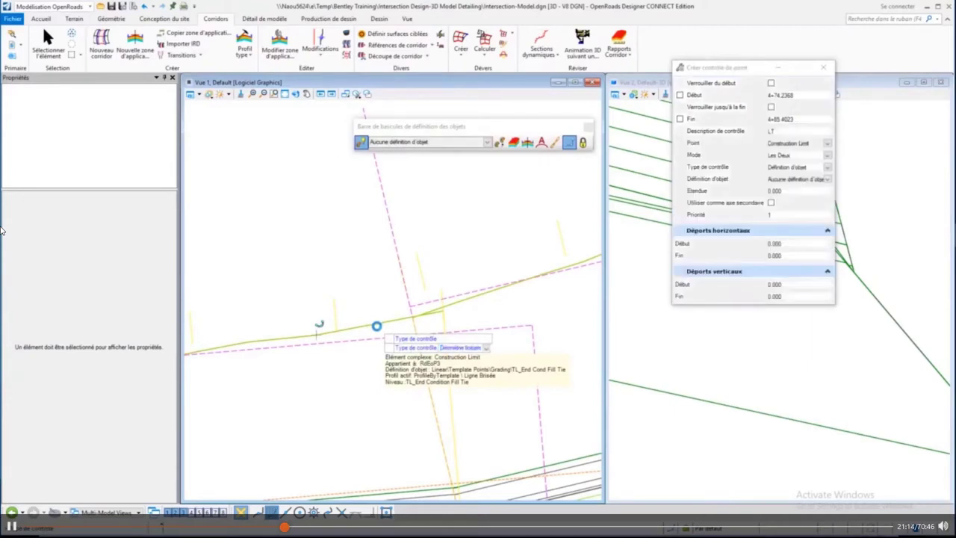
pyautogui.click(377, 326)
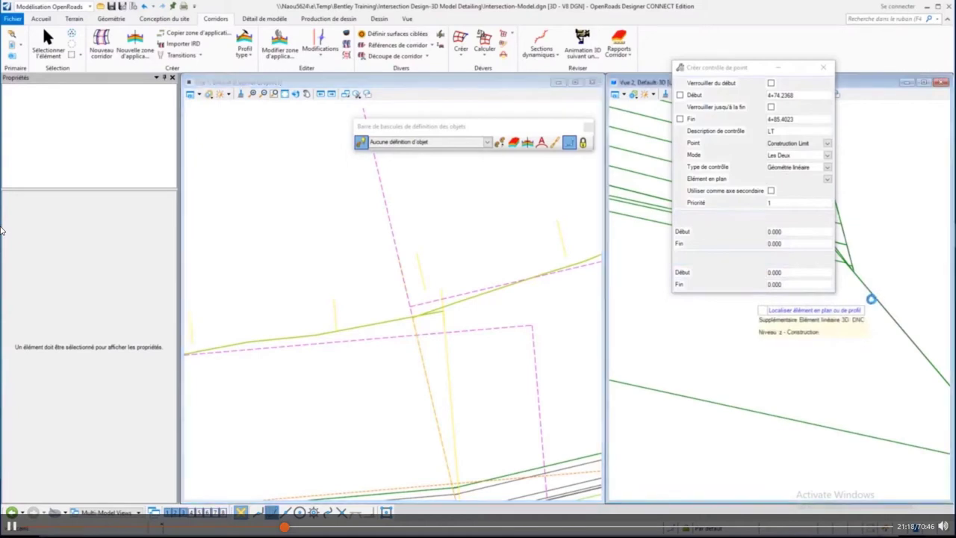
pyautogui.click(873, 297)
pyautogui.click(799, 329)
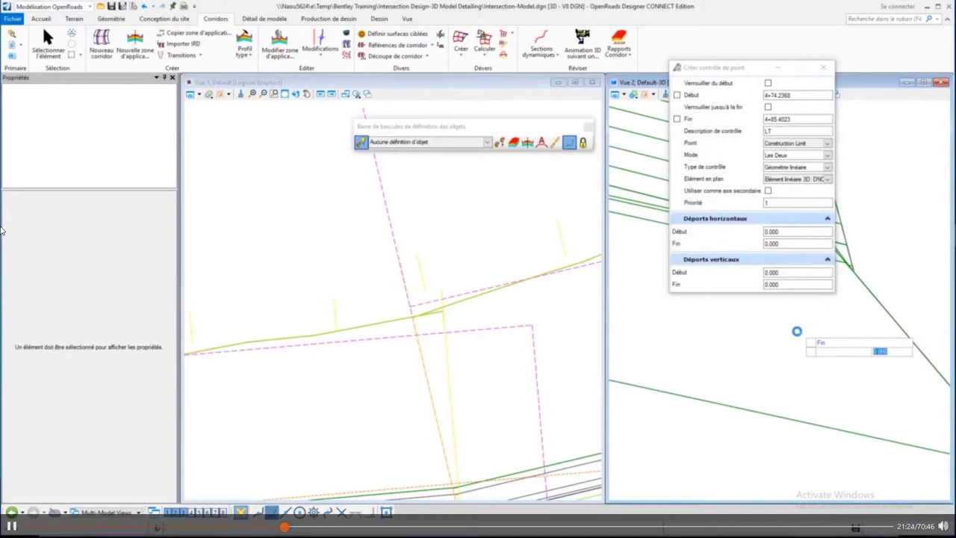
pyautogui.click(797, 331)
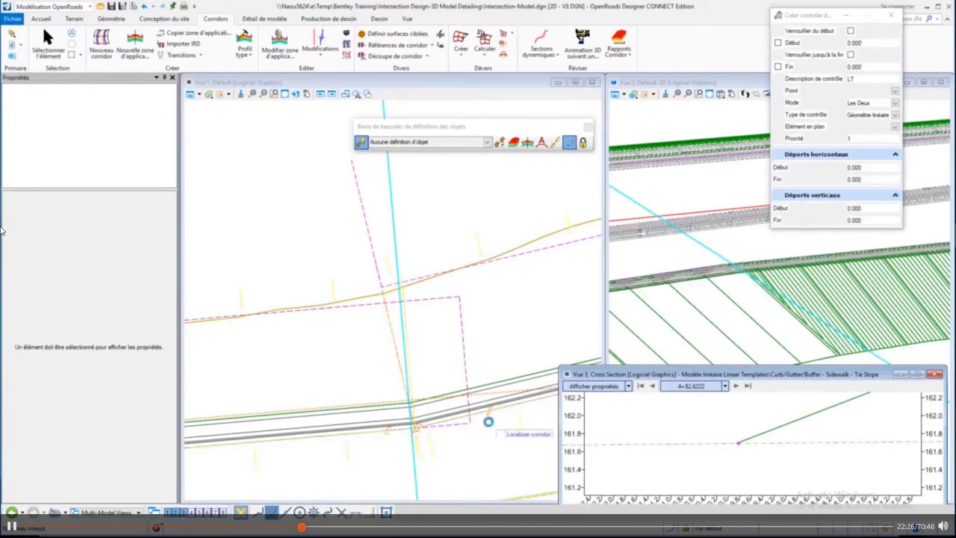
# Step: Leave the point control command and examine where the return's template meets the London Rd. template between stations 57+00 and 58+00
pyautogui.click(48, 43)
pyautogui.scroll(-2, 448, 336)
pyautogui.scroll(-2, 449, 336)
pyautogui.moveTo(448, 336); pyautogui.dragTo(358, 187, button='middle')
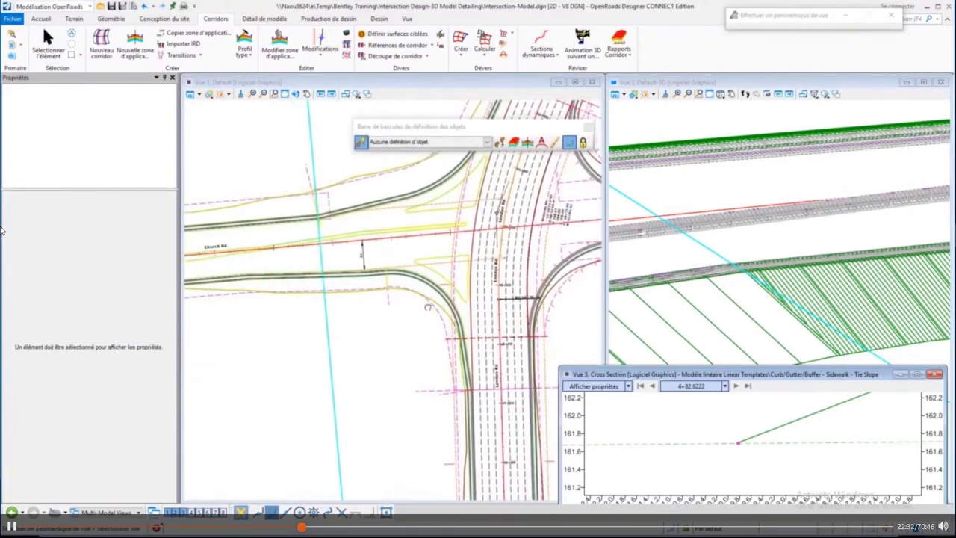
pyautogui.scroll(-2, 427, 309)
pyautogui.scroll(3, 468, 384)
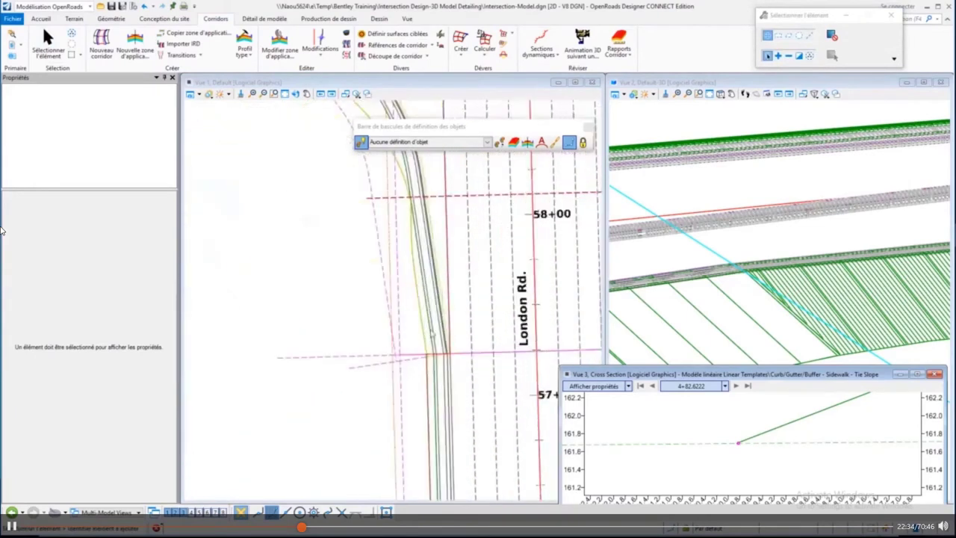
pyautogui.scroll(4, 407, 368)
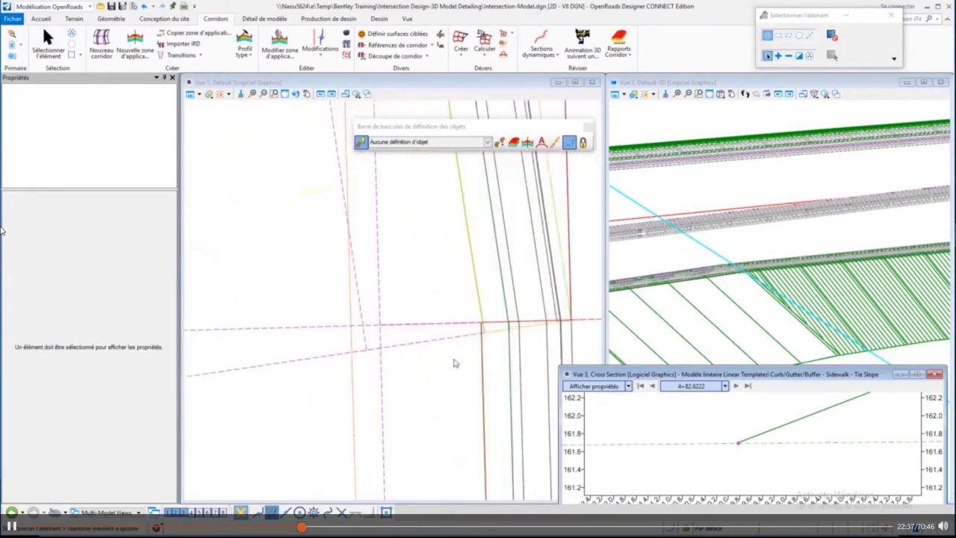
pyautogui.scroll(1, 337, 383)
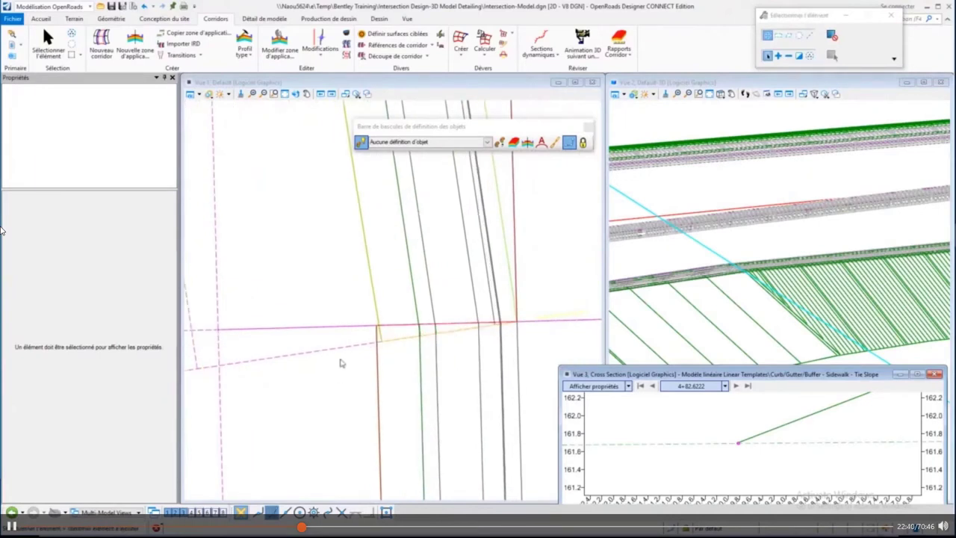
# Step: Highlight the Corridor-LondonRd.dgn reference in the plan view by setting its highlight mode to Mise en surbrillance
pyautogui.scroll(1, 340, 363)
pyautogui.scroll(-1, 388, 292)
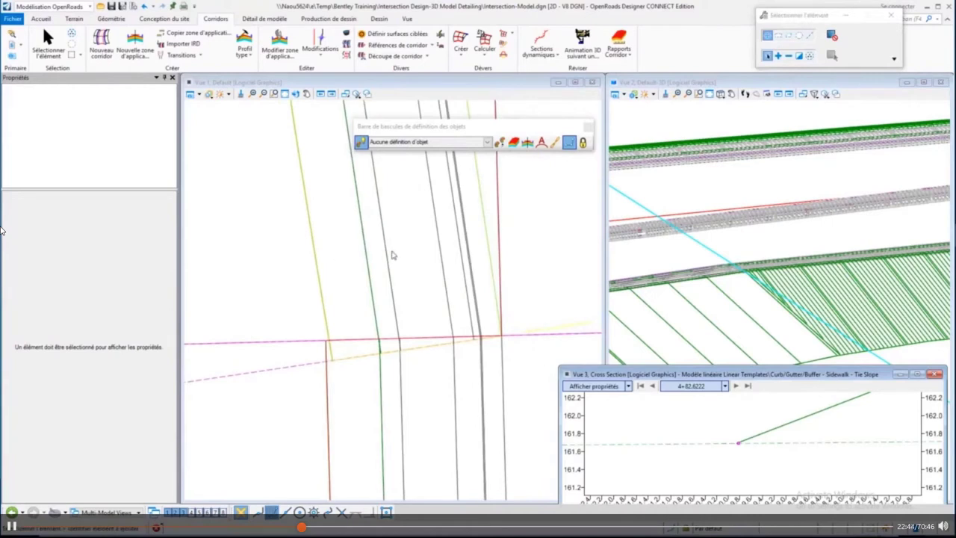
pyautogui.scroll(-2, 391, 256)
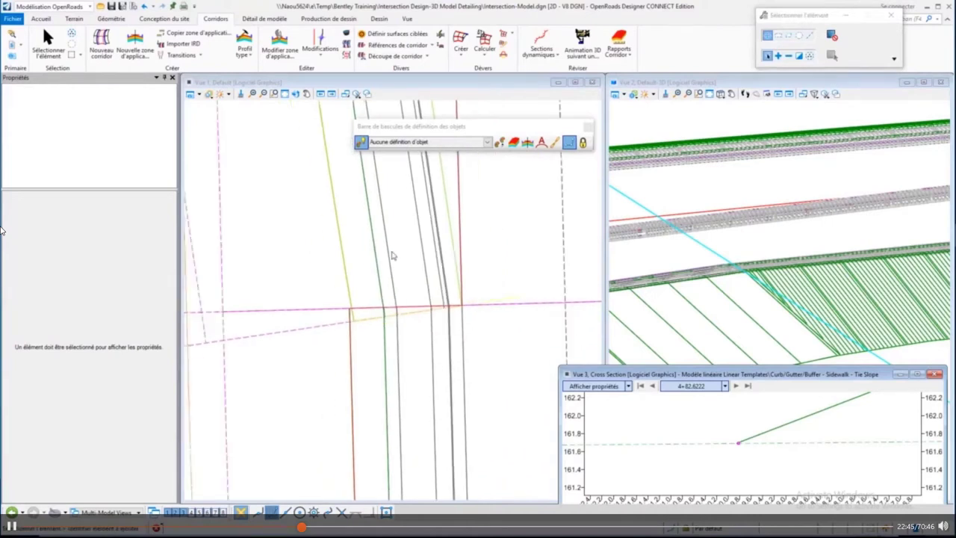
pyautogui.click(317, 369)
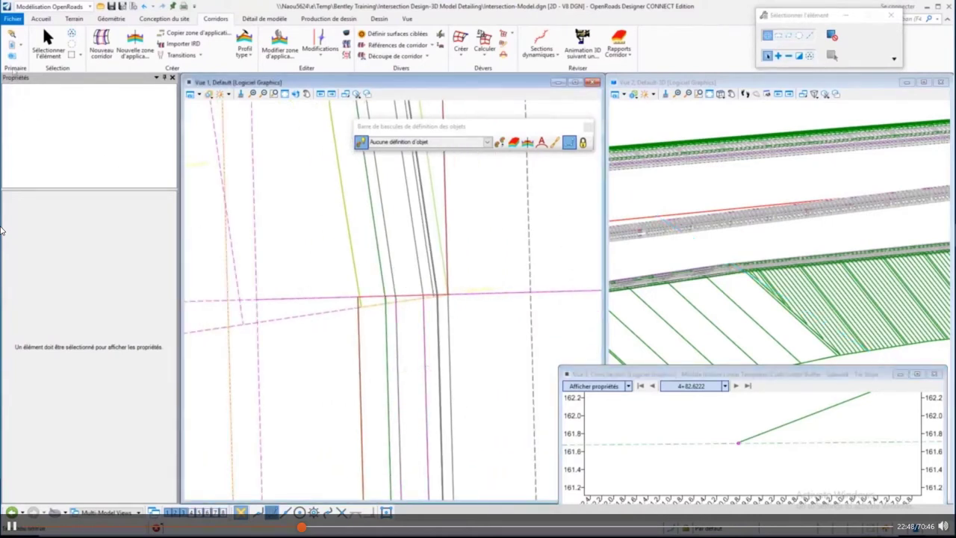
pyautogui.click(12, 45)
pyautogui.moveTo(348, 350); pyautogui.dragTo(609, 117)
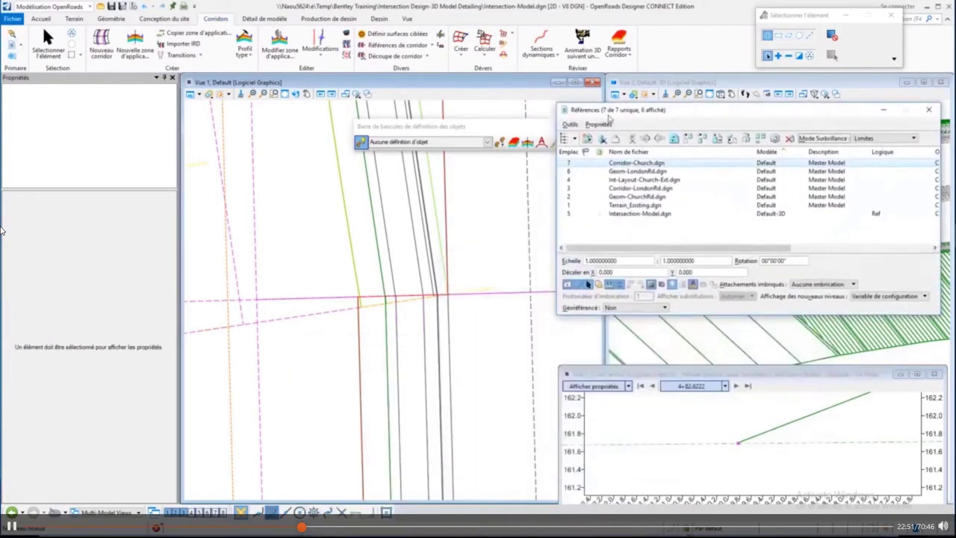
pyautogui.click(649, 189)
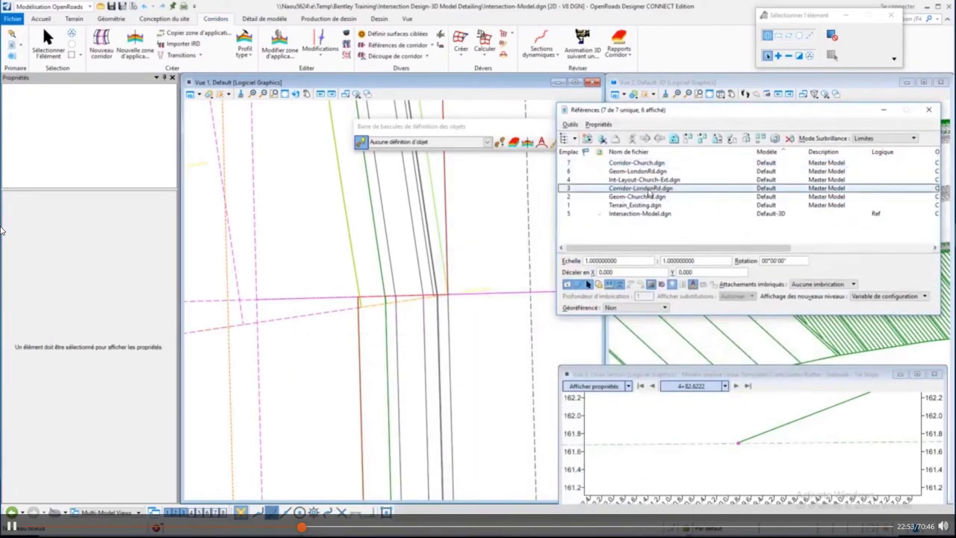
pyautogui.click(871, 137)
pyautogui.click(869, 152)
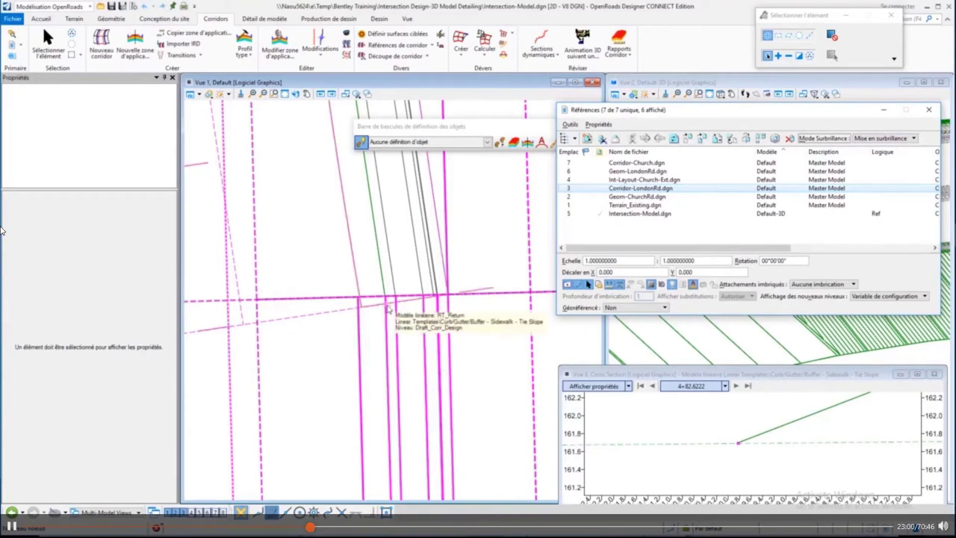
# Step: Examine where the highlighted London Rd. corridor overlaps the end of the return's template near station 57+00, and close the references
pyautogui.scroll(-3, 372, 395)
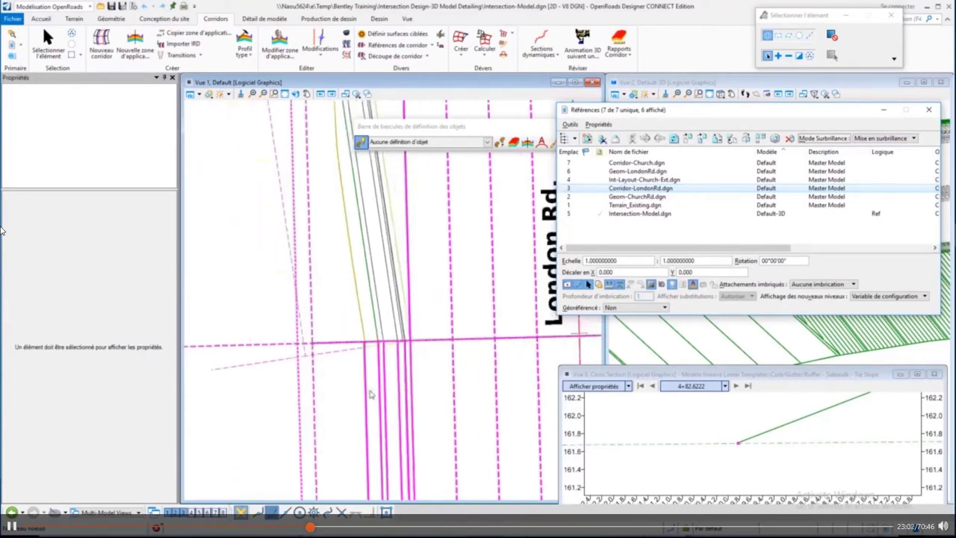
pyautogui.scroll(2, 430, 239)
pyautogui.moveTo(345, 463)
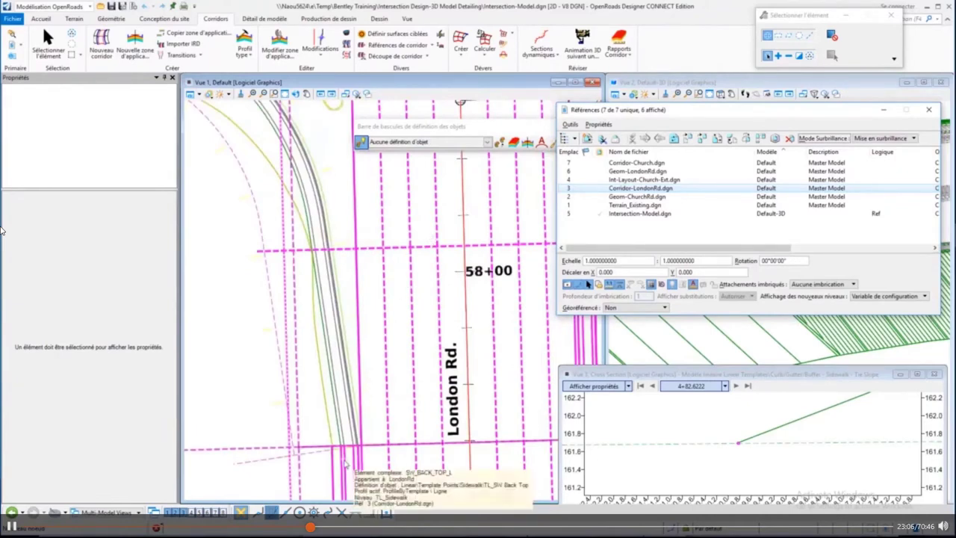
pyautogui.scroll(3, 345, 463)
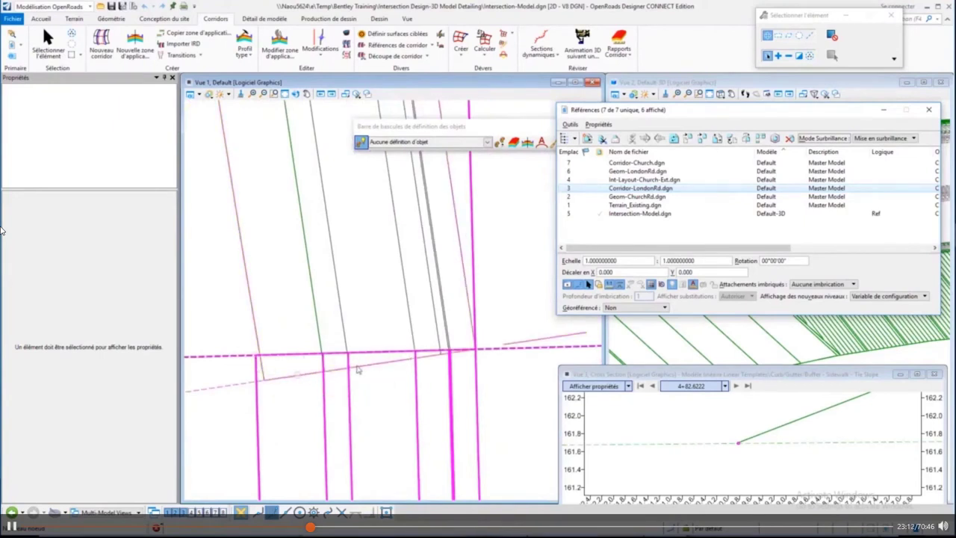
pyautogui.moveTo(261, 378)
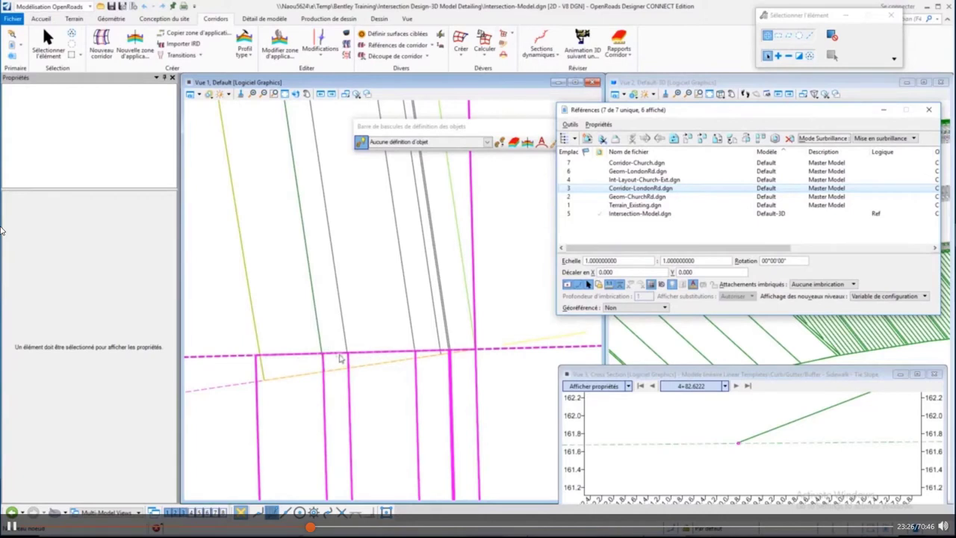
pyautogui.scroll(-1, 331, 313)
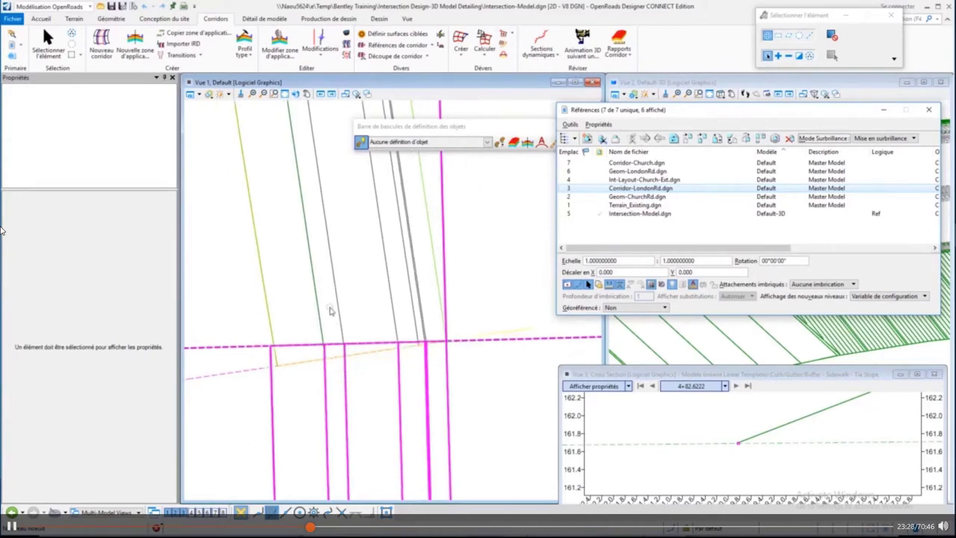
pyautogui.scroll(-2, 331, 312)
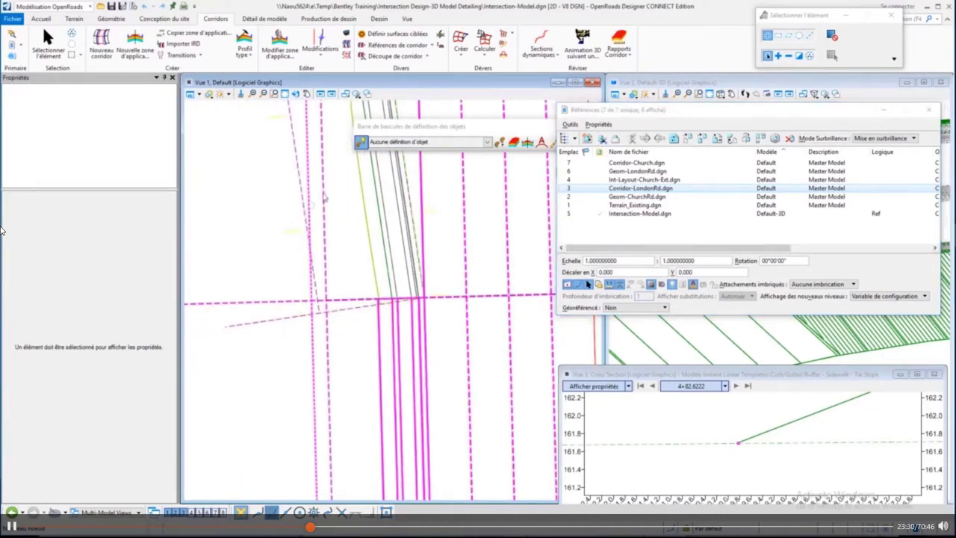
pyautogui.click(929, 110)
# Step: Add the London Rd. corridor as a clipping reference to the return's sidewalk and tie-slope linear template
pyautogui.click(427, 56)
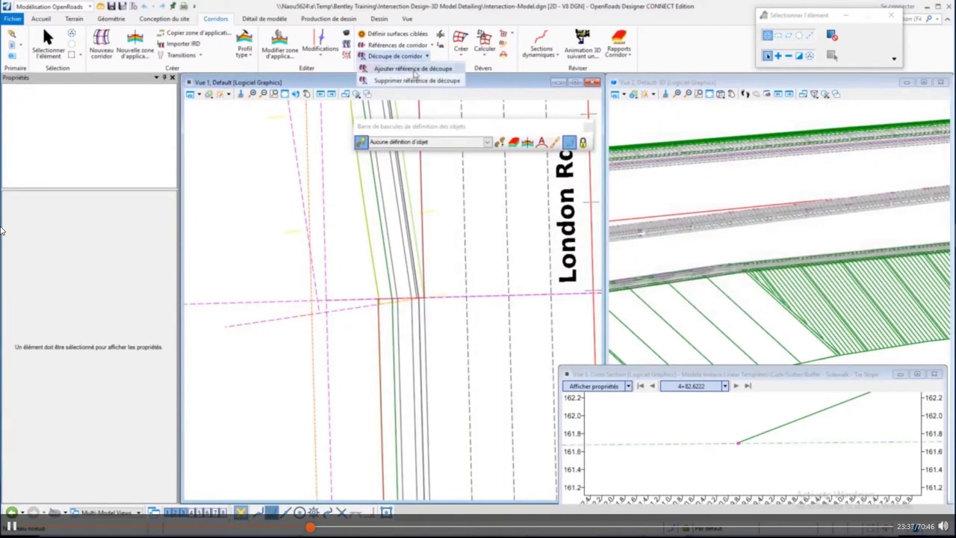
pyautogui.click(412, 69)
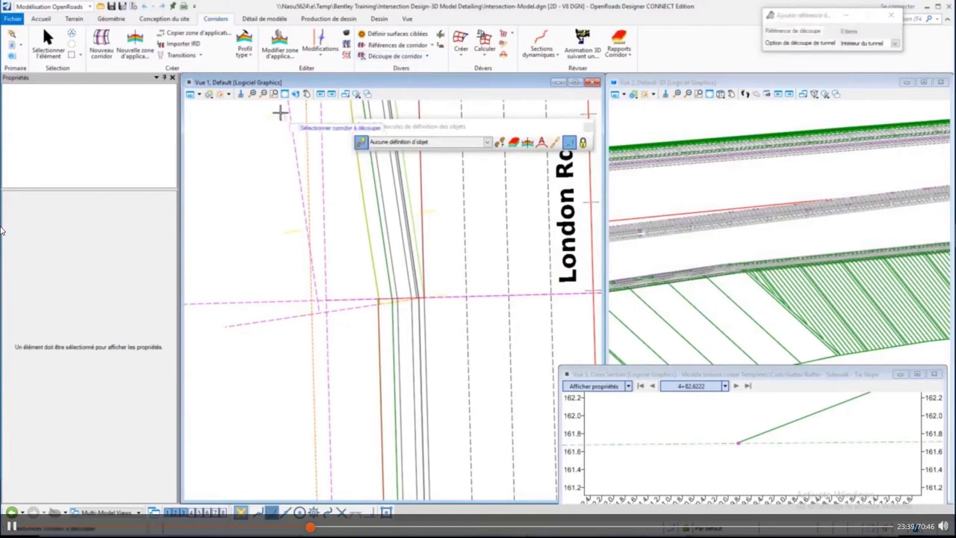
pyautogui.click(280, 114)
pyautogui.scroll(-4, 281, 116)
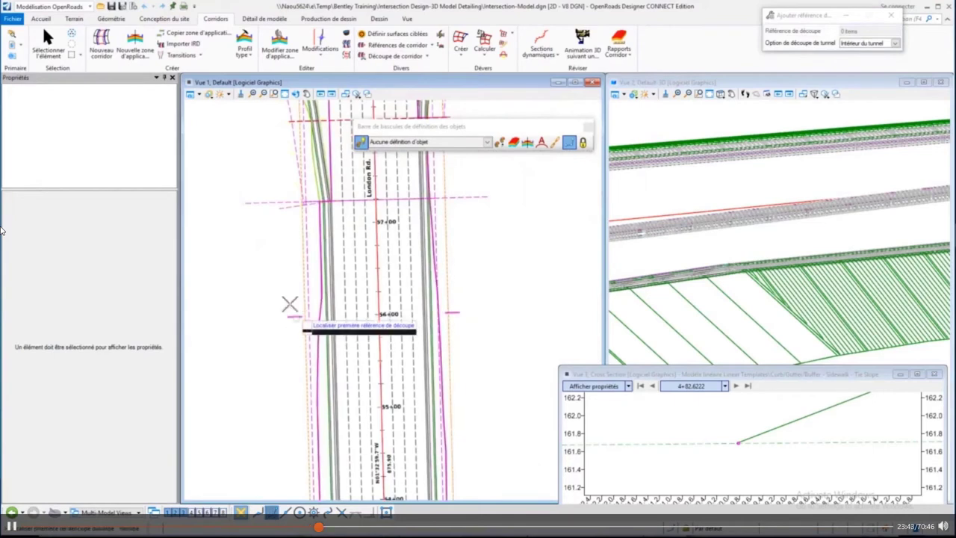
pyautogui.click(288, 306)
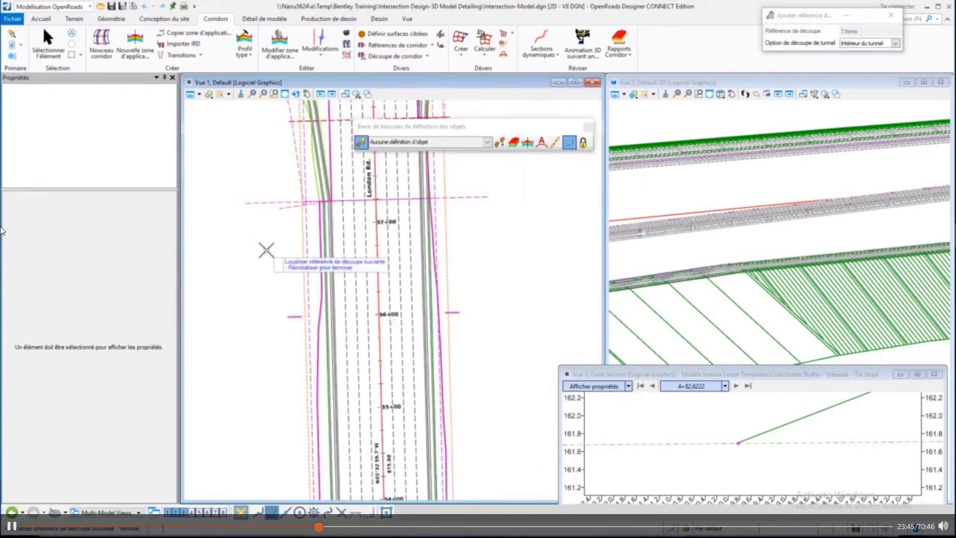
pyautogui.rightClick(266, 250)
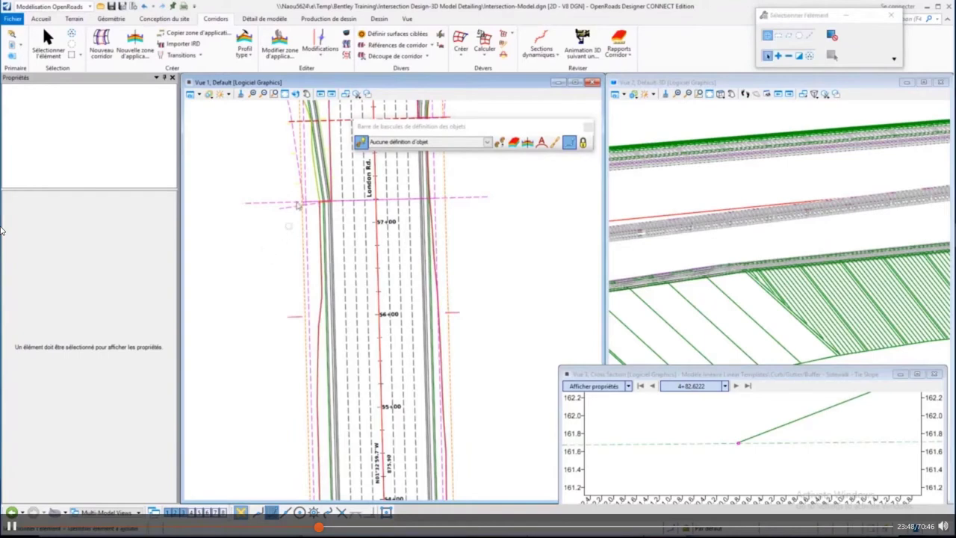
# Step: In the plan view, display the Intersection-Model.dgn Default-3D reference and hide the active model's levels TL_Curb through TL_Sidewalk
pyautogui.scroll(5, 298, 204)
pyautogui.moveTo(325, 204); pyautogui.dragTo(250, 211, button='middle')
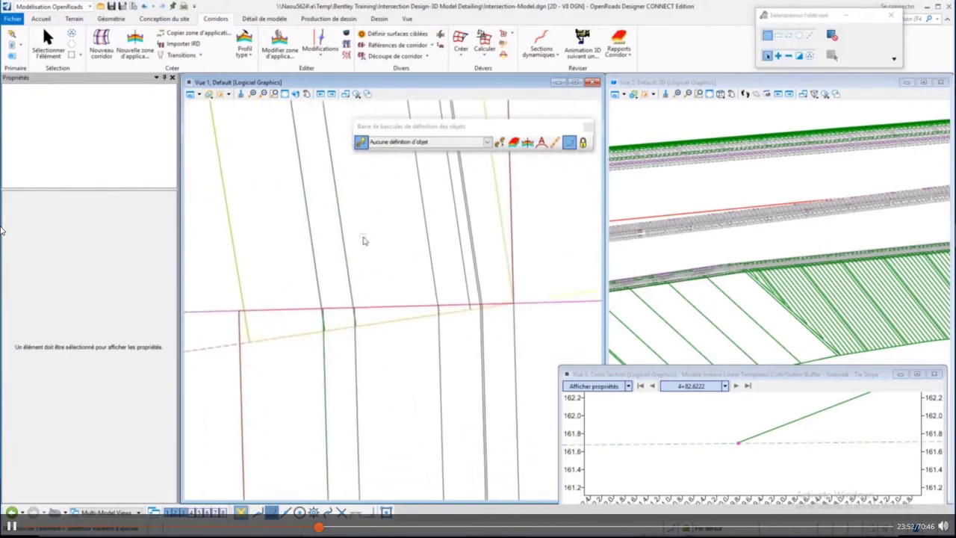
pyautogui.hotkey('ctrl', 'e')
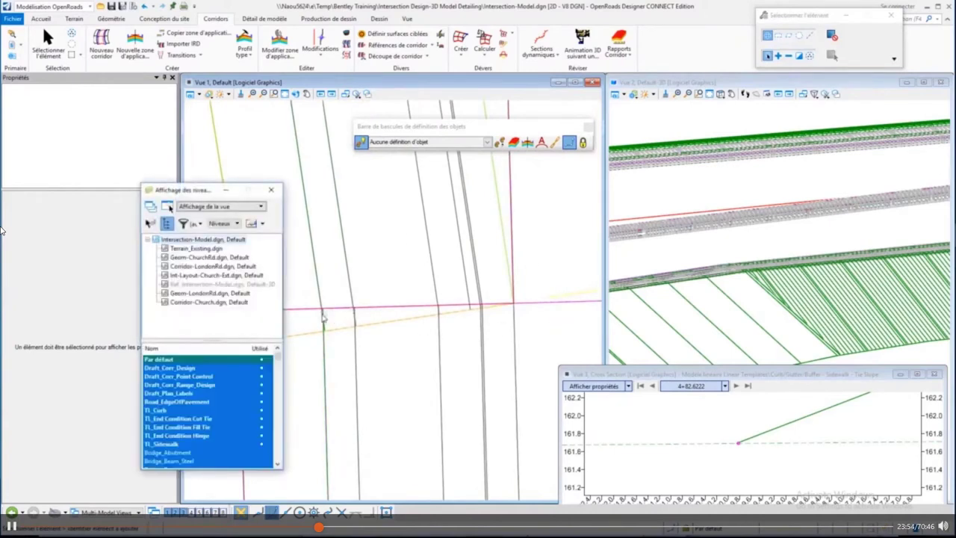
pyautogui.moveTo(323, 317)
pyautogui.click(224, 249)
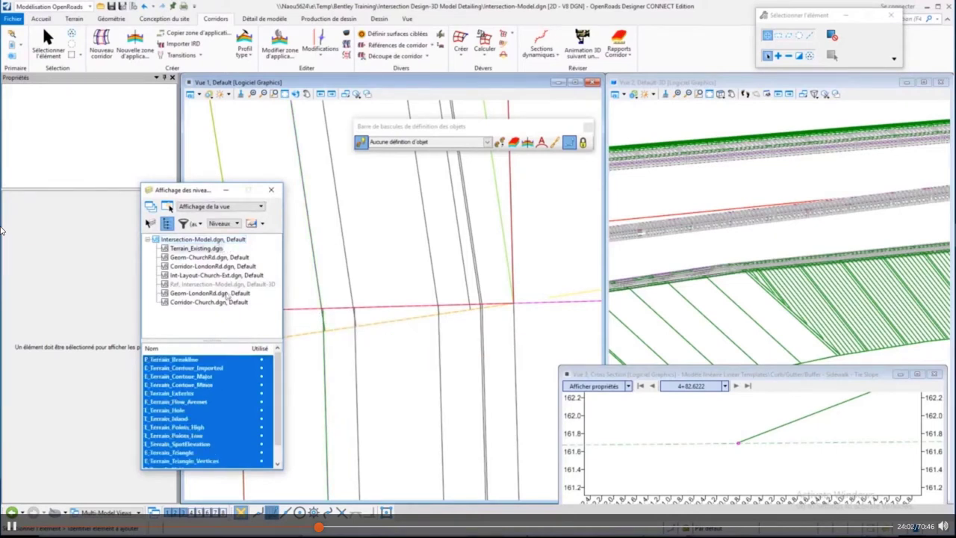
pyautogui.click(225, 284)
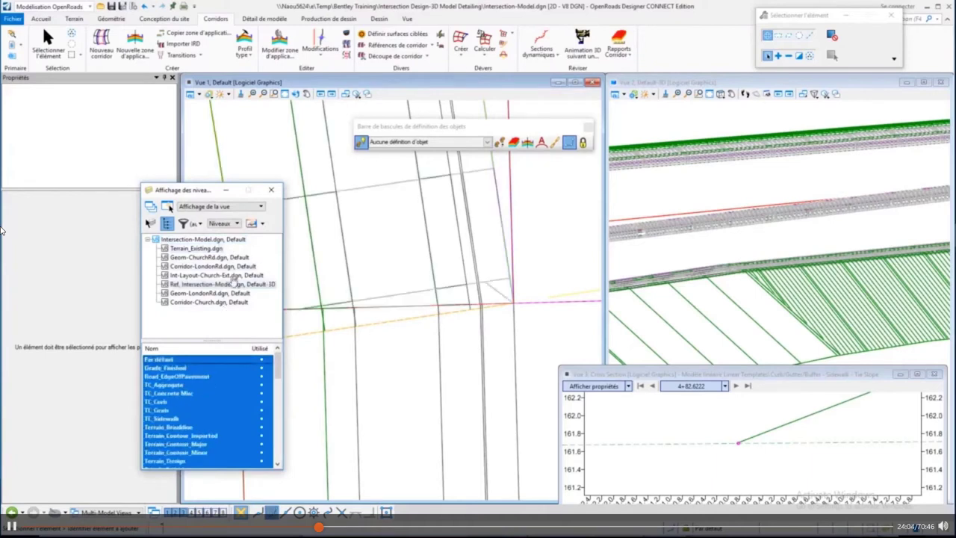
pyautogui.click(215, 240)
pyautogui.moveTo(164, 410); pyautogui.dragTo(177, 443)
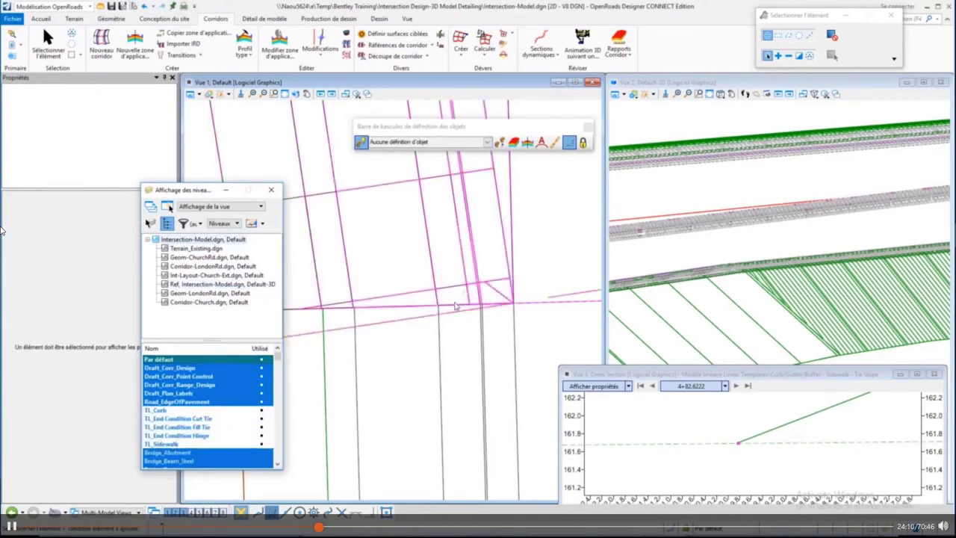
# Step: Examine the clipped end of the return's template against the London Rd. corridor in the plan and 3D views
pyautogui.scroll(2, 455, 305)
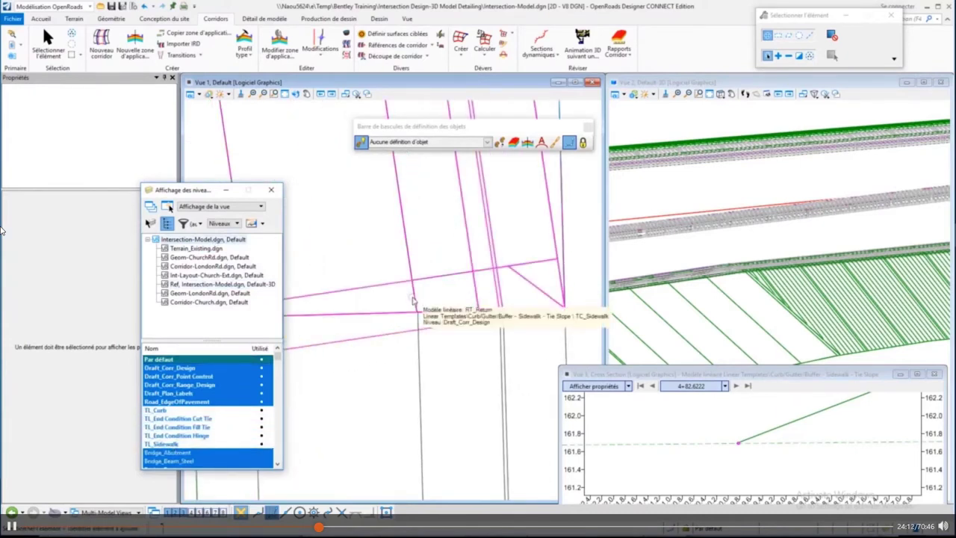
pyautogui.scroll(-2, 489, 262)
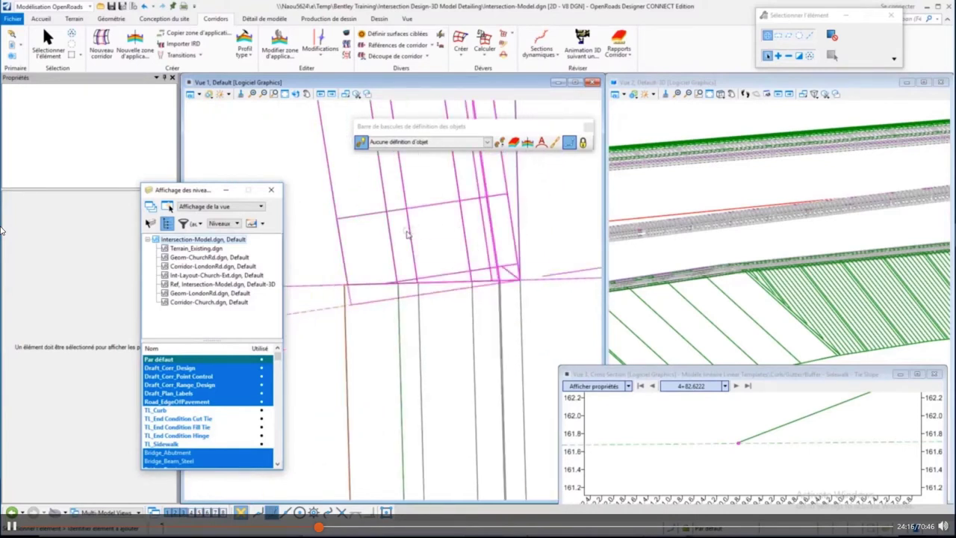
pyautogui.moveTo(407, 234)
pyautogui.scroll(-4, 866, 173)
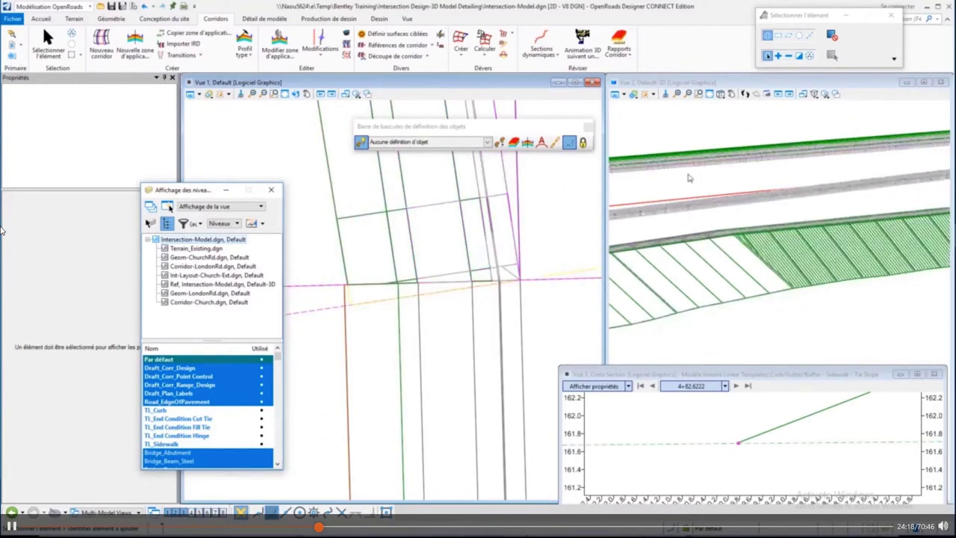
pyautogui.scroll(-2, 845, 180)
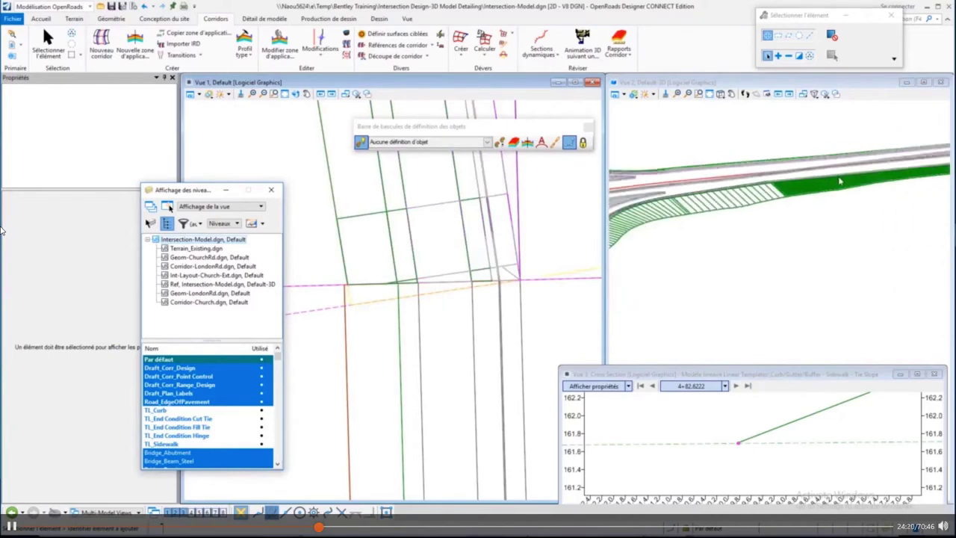
pyautogui.scroll(-2, 763, 199)
pyautogui.scroll(3, 625, 227)
pyautogui.moveTo(624, 227); pyautogui.dragTo(695, 247, button='middle')
pyautogui.scroll(5, 693, 246)
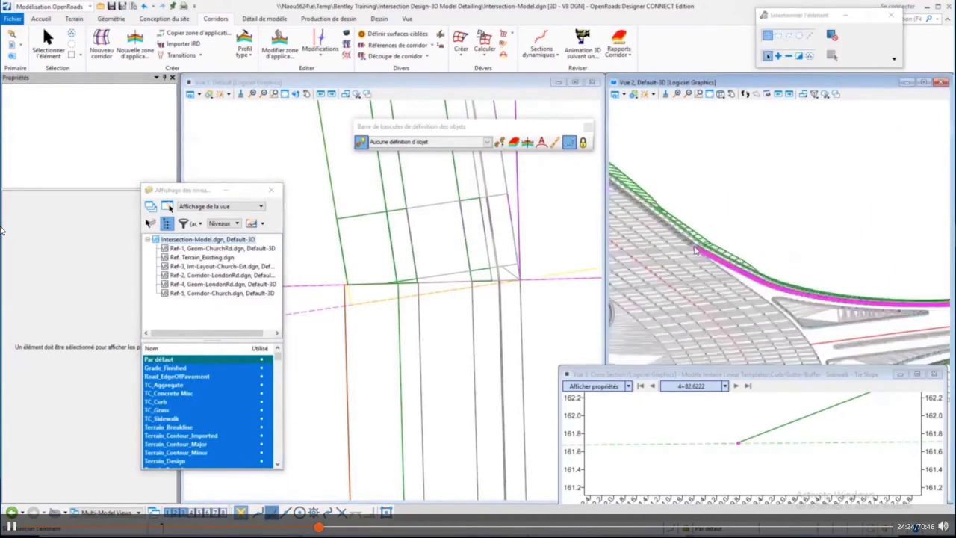
pyautogui.scroll(4, 690, 238)
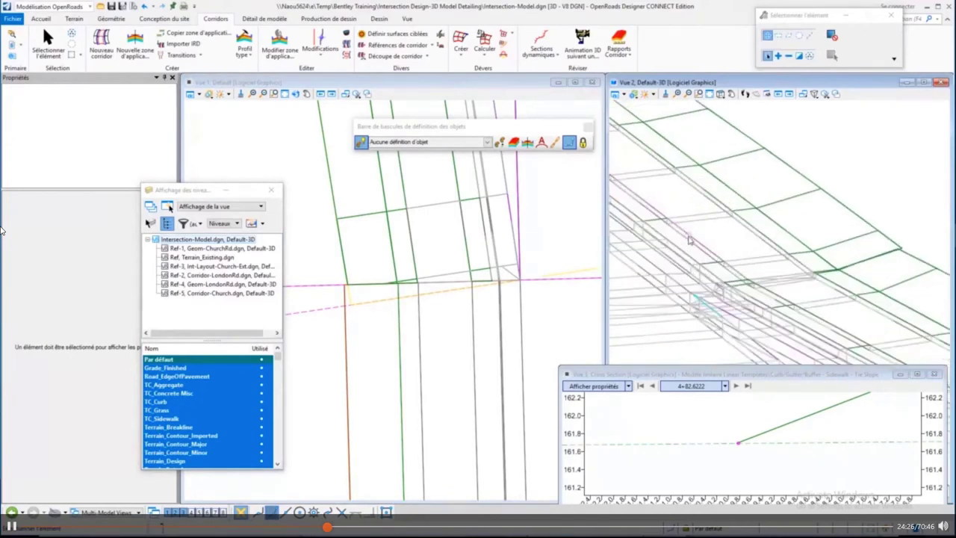
pyautogui.scroll(3, 695, 264)
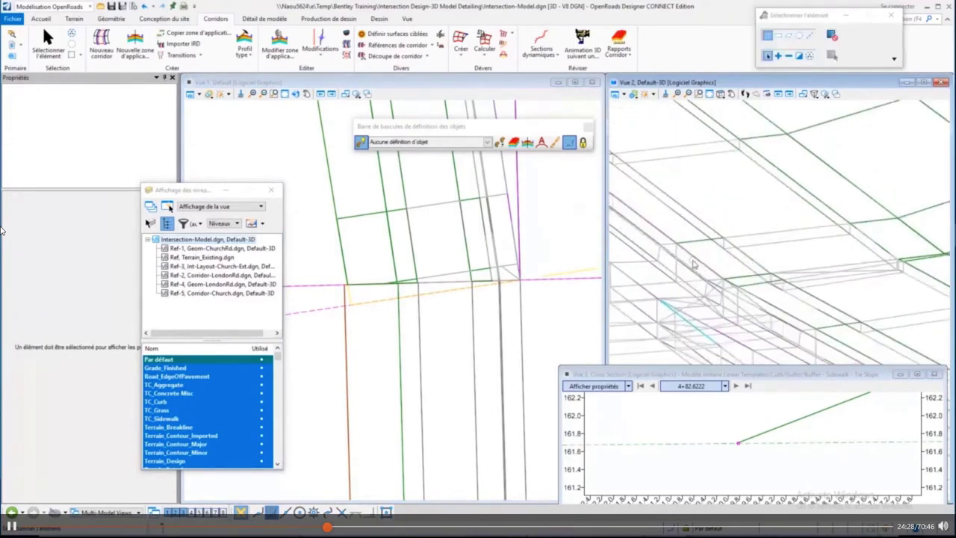
pyautogui.keyDown('shift'); pyautogui.moveTo(703, 289); pyautogui.dragTo(756, 254, button='middle'); pyautogui.keyUp('shift')
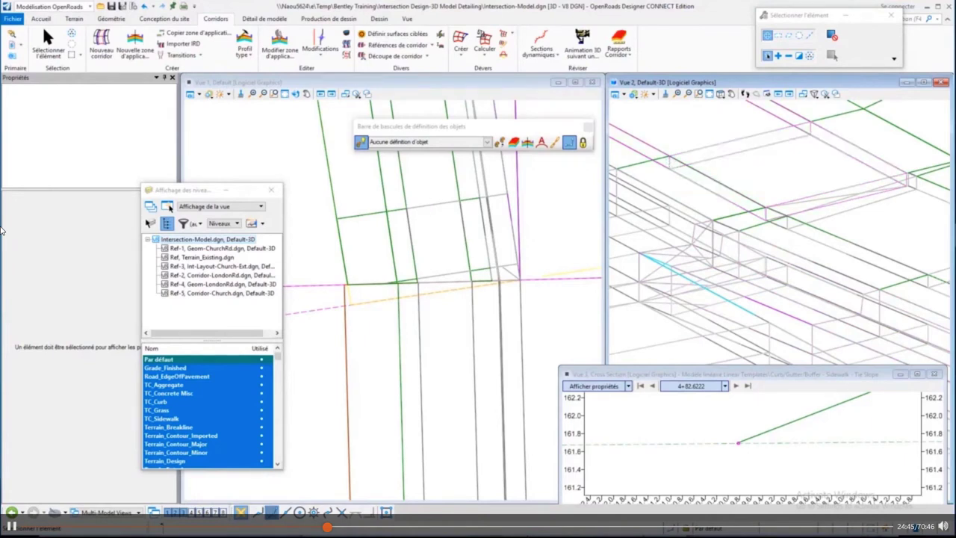
# Step: In the plan view, turn on all levels of every reference from Terrain_Existing.dgn through Corridor-Church.dgn
pyautogui.click(299, 287)
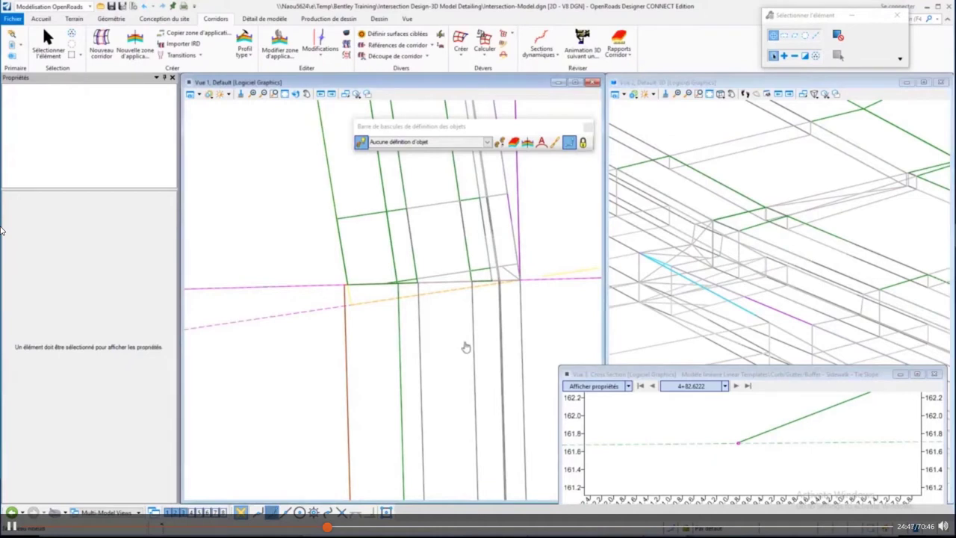
pyautogui.scroll(-3, 564, 319)
pyautogui.scroll(-3, 558, 316)
pyautogui.scroll(4, 548, 314)
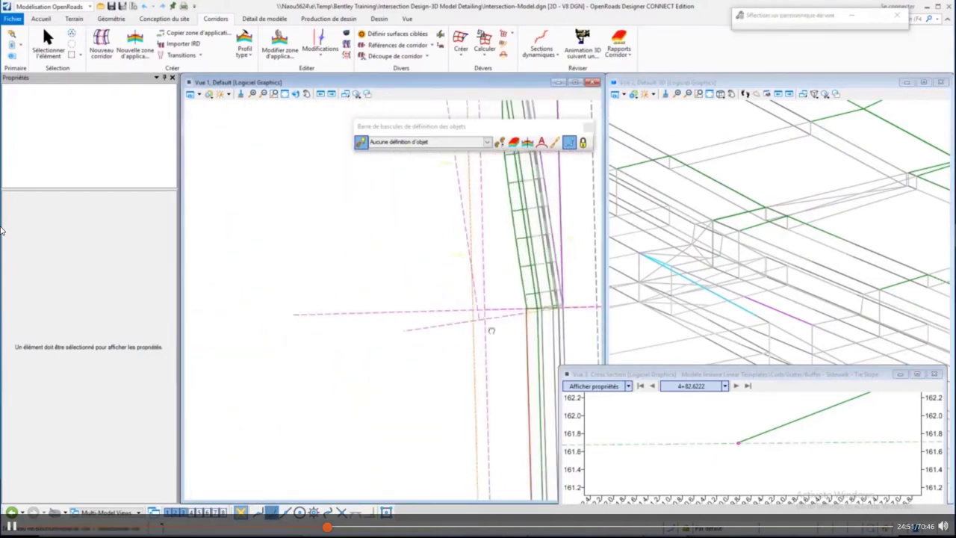
pyautogui.hotkey('ctrl', 'e')
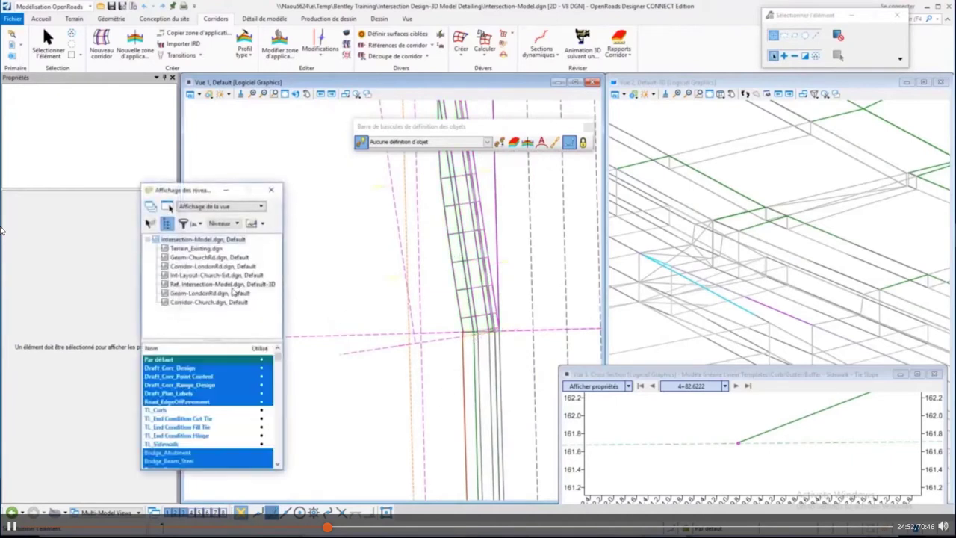
pyautogui.click(212, 249)
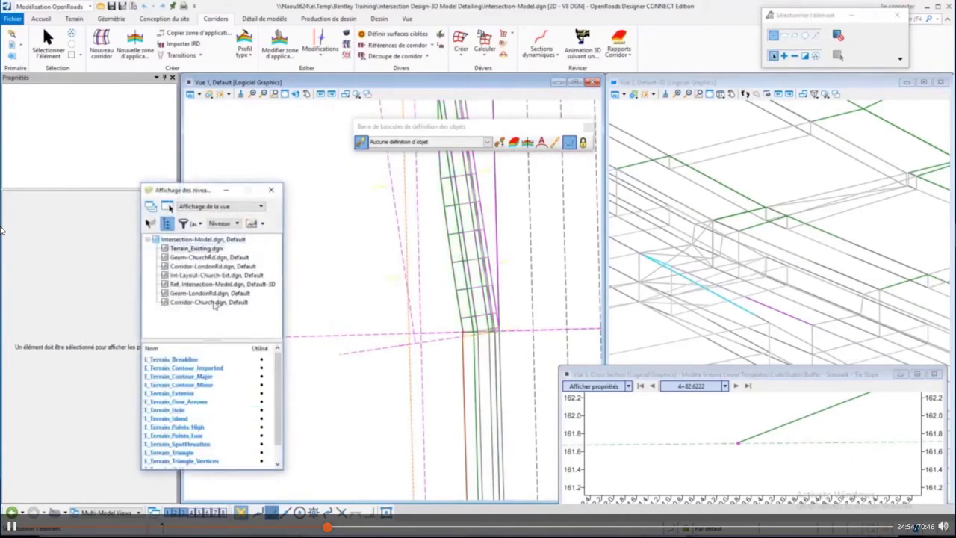
pyautogui.click(215, 302)
pyautogui.rightClick(224, 385)
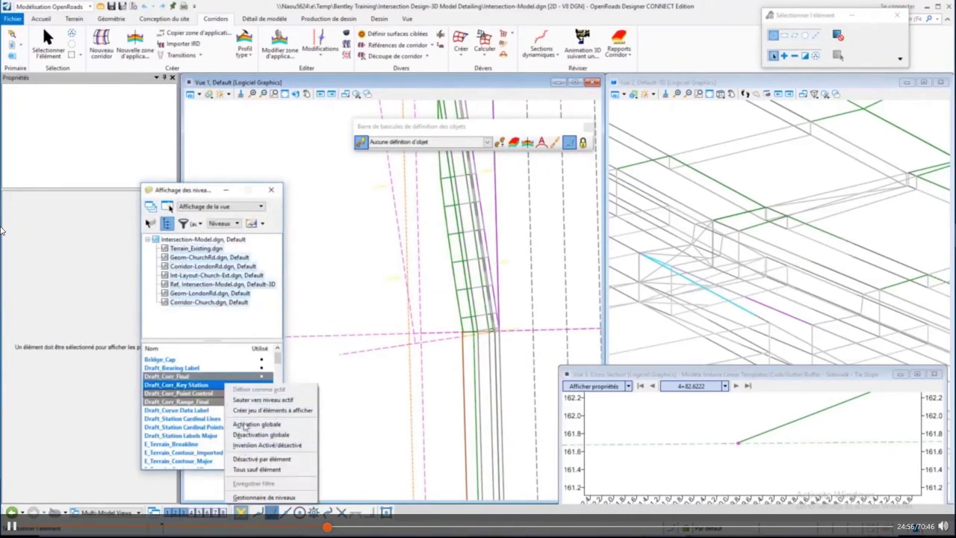
pyautogui.click(245, 424)
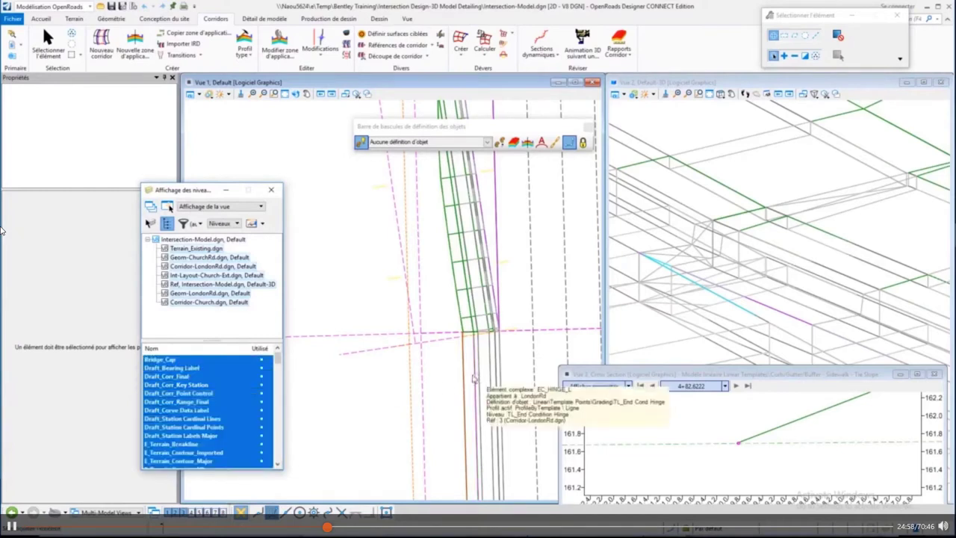
pyautogui.click(386, 376)
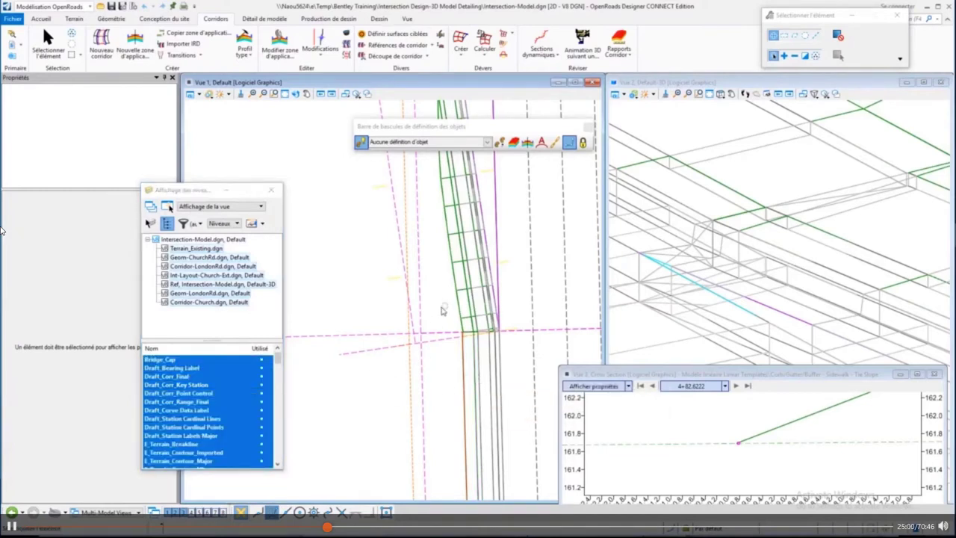
# Step: Measure the plan gap between the clipped tie-slope corner of the return's template and the adjacent London Rd. corridor edge
pyautogui.scroll(2, 442, 311)
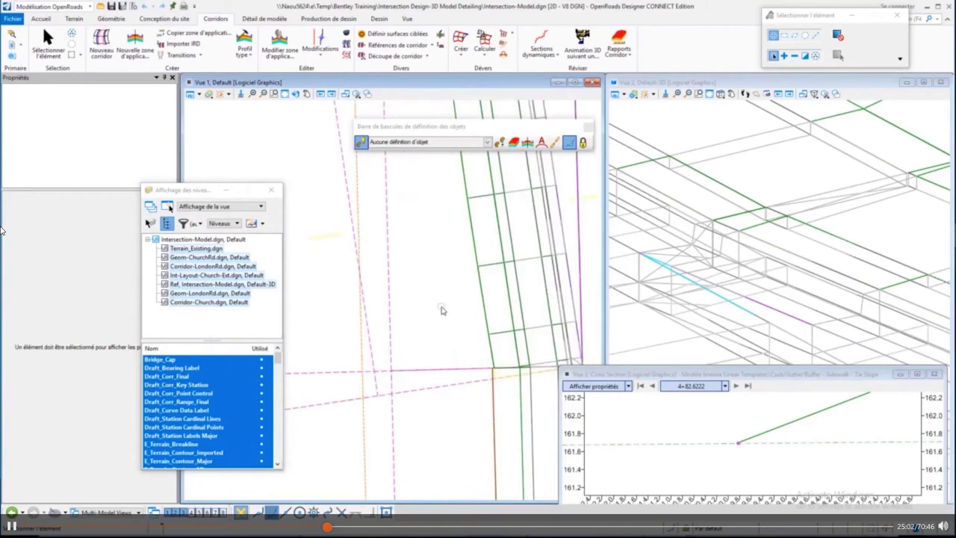
pyautogui.scroll(5, 540, 348)
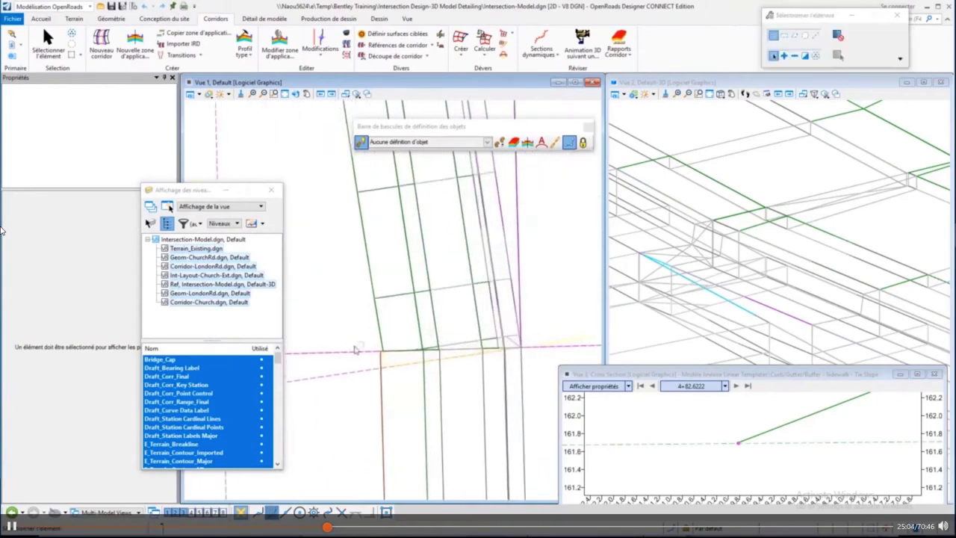
pyautogui.scroll(2, 402, 357)
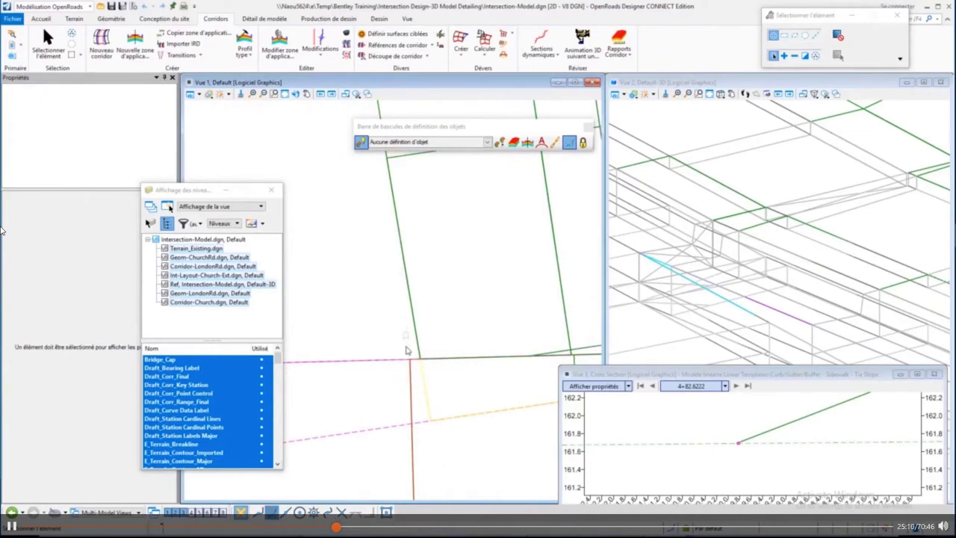
pyautogui.scroll(-2, 340, 349)
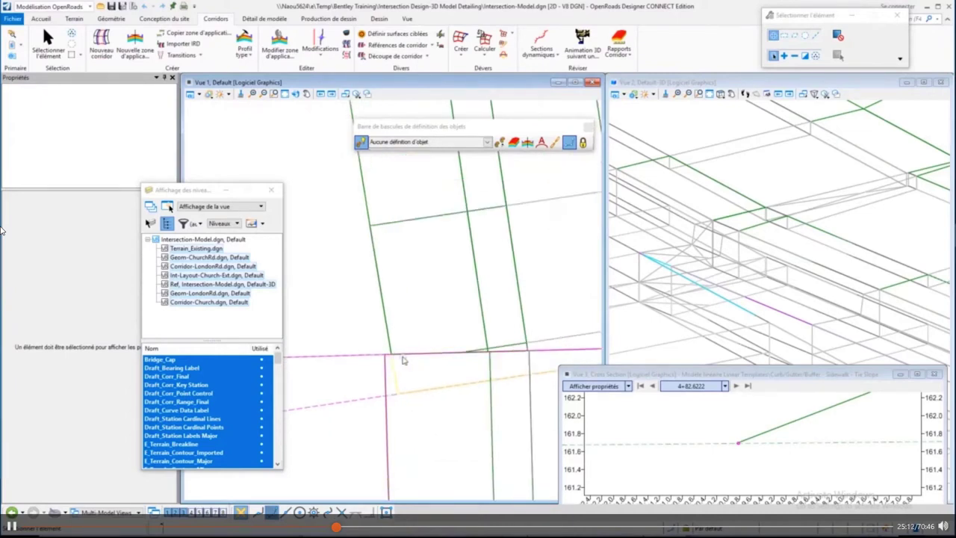
pyautogui.moveTo(399, 361)
pyautogui.scroll(3, 359, 363)
pyautogui.moveTo(326, 364)
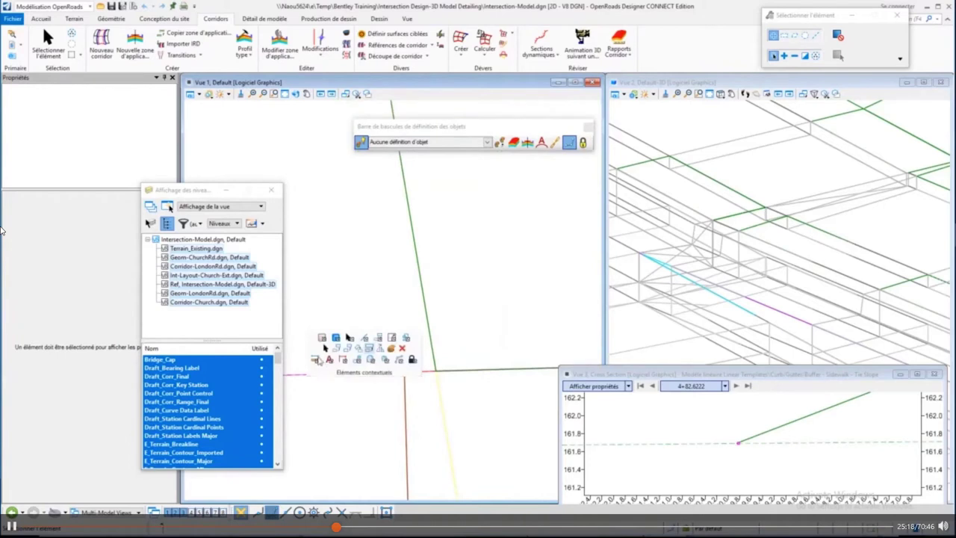
pyautogui.press('F3')
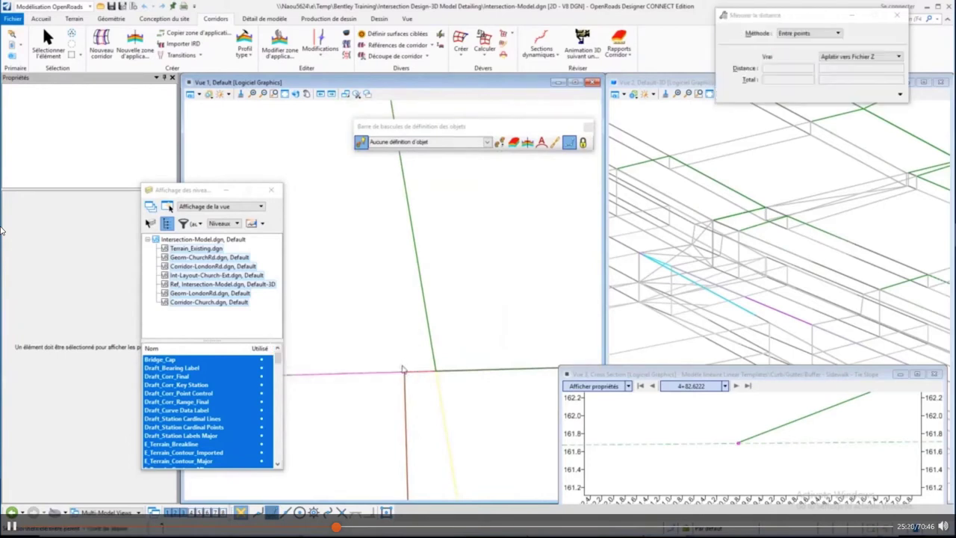
pyautogui.click(440, 366)
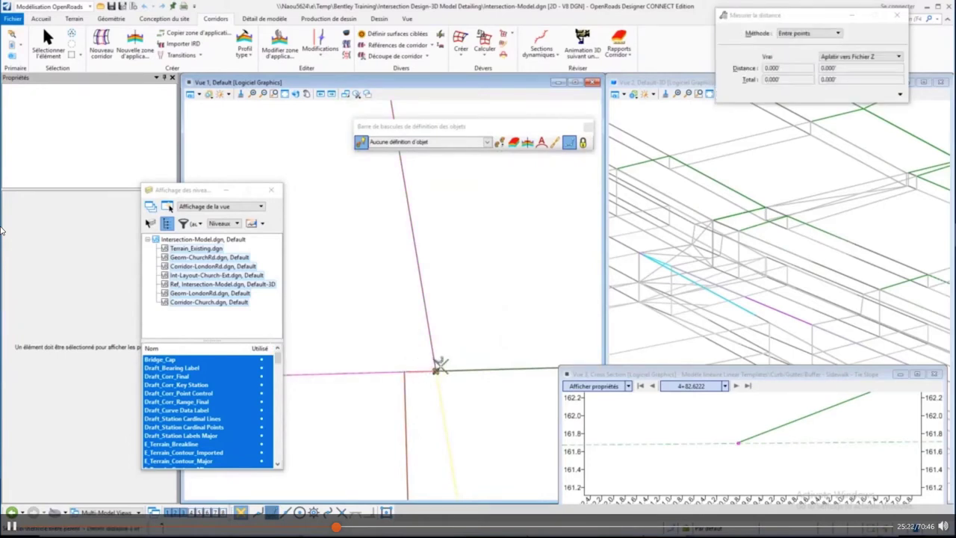
pyautogui.rightClick(440, 366)
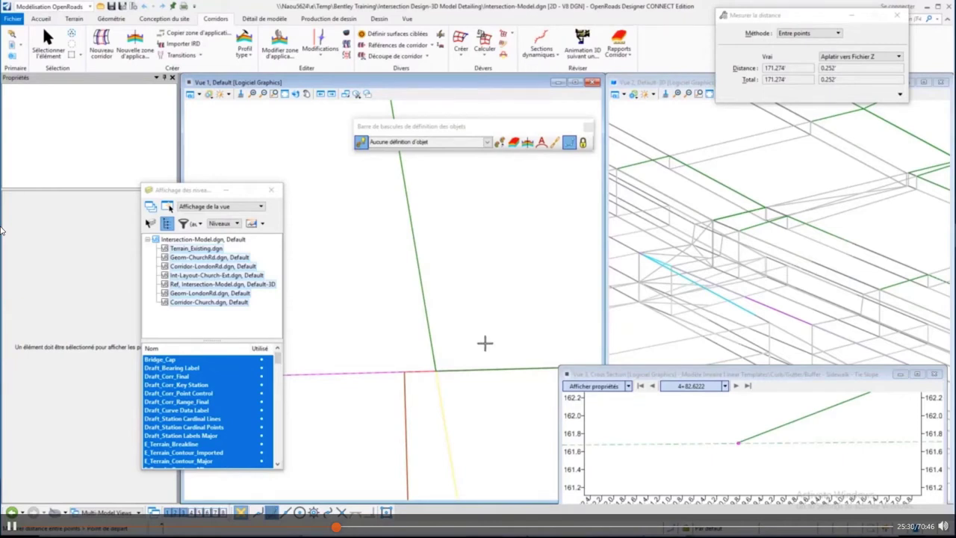
# Step: Examine the overlapping sidewalk and tie-slope components along Church Rd. between stations 44+00 and 45+00 in the plan view
pyautogui.keyDown('shift'); pyautogui.moveTo(495, 352); pyautogui.dragTo(460, 384, button='middle'); pyautogui.keyUp('shift')
pyautogui.moveTo(474, 297); pyautogui.dragTo(565, 342, button='middle')
pyautogui.moveTo(395, 294); pyautogui.dragTo(556, 413, button='middle')
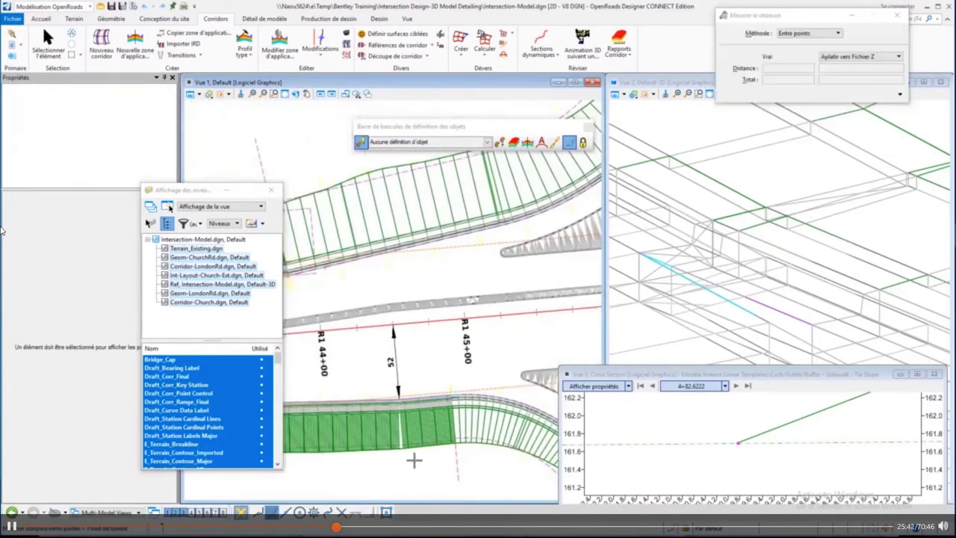
pyautogui.scroll(5, 411, 455)
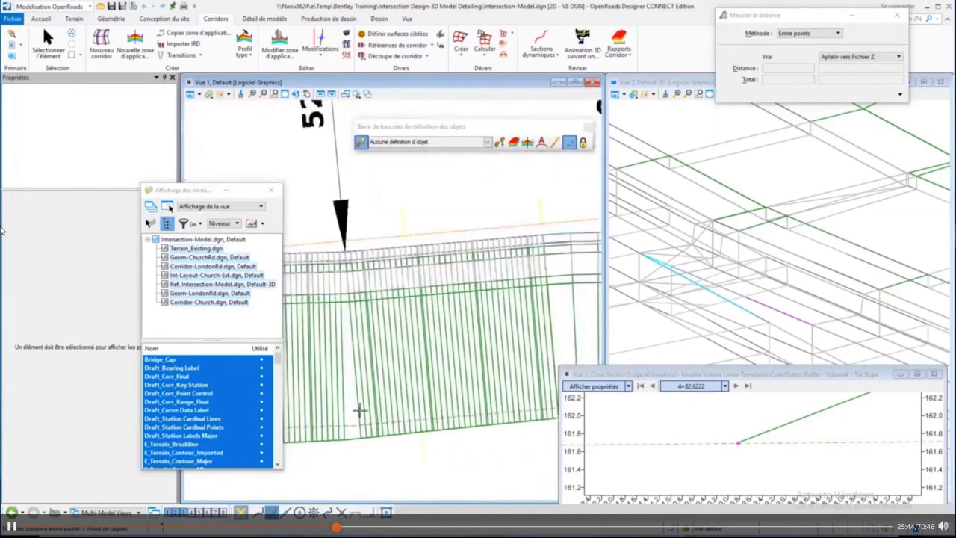
# Step: Set the Default-3D view's display style to Illustration
pyautogui.click(688, 94)
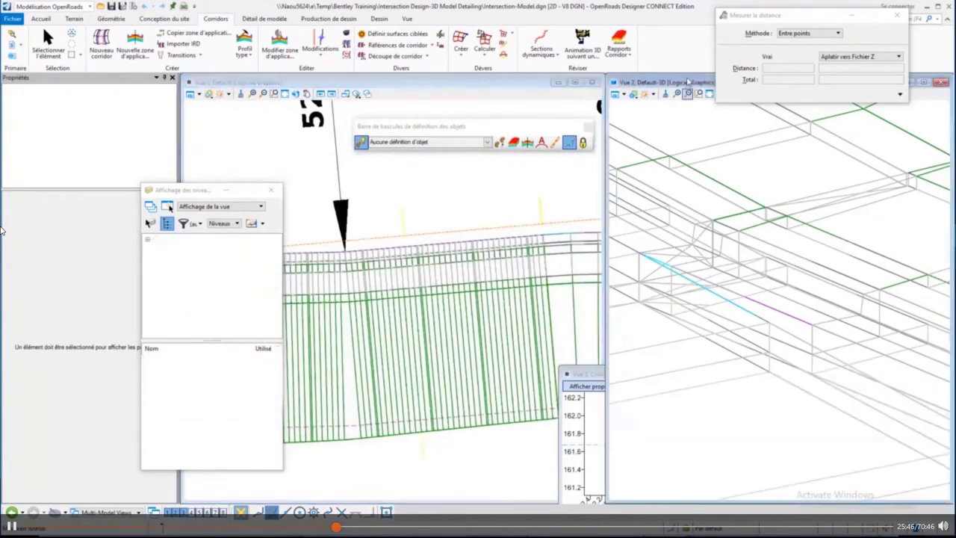
pyautogui.click(782, 321)
pyautogui.scroll(-3, 782, 321)
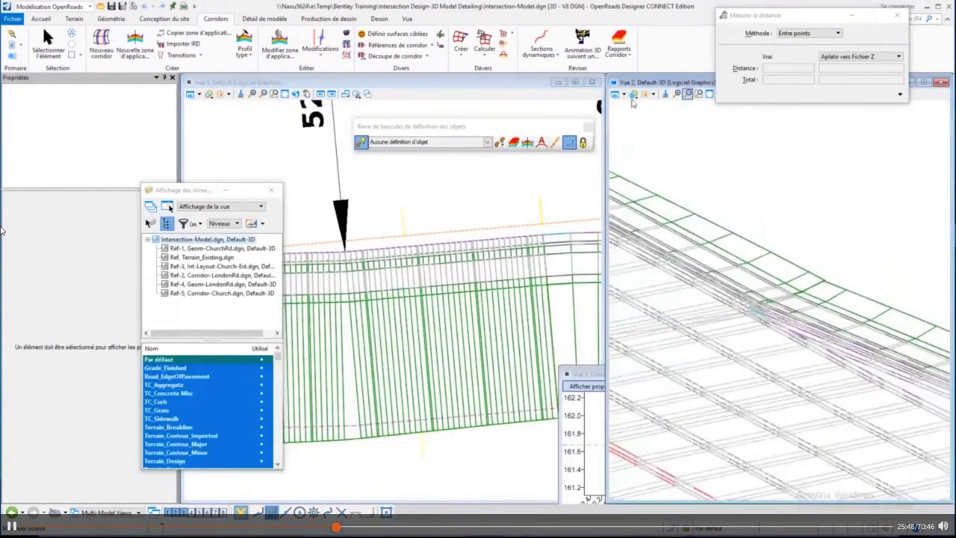
pyautogui.click(633, 94)
pyautogui.moveTo(704, 152)
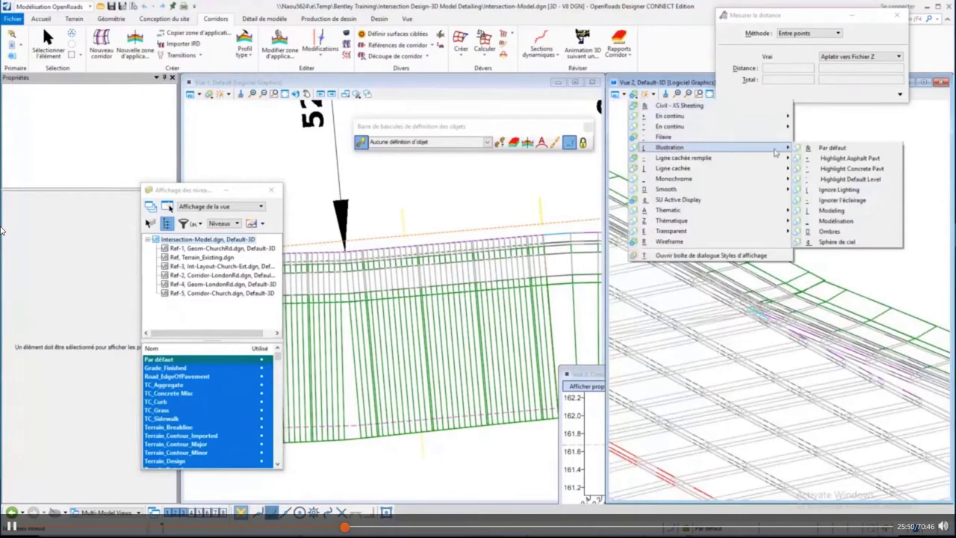
pyautogui.click(814, 184)
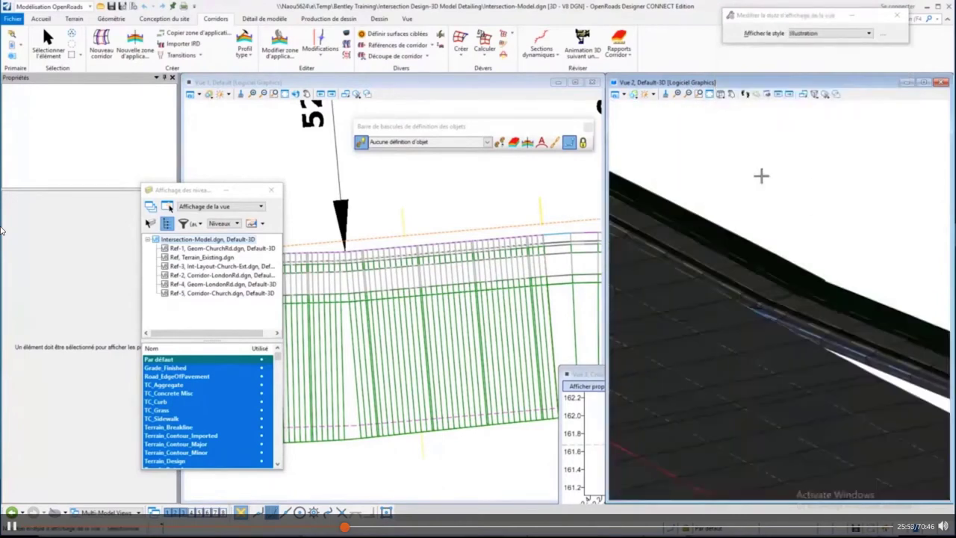
# Step: Brighten the Default-3D view and rotate it to the top orientation (Dessus)
pyautogui.click(645, 94)
pyautogui.moveTo(706, 127); pyautogui.dragTo(738, 128)
pyautogui.click(719, 94)
pyautogui.click(846, 33)
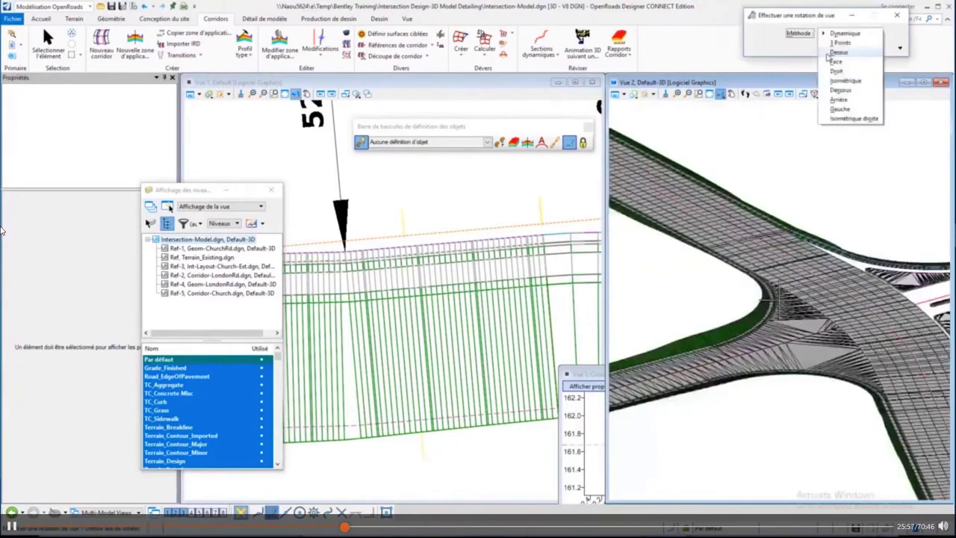
pyautogui.click(828, 50)
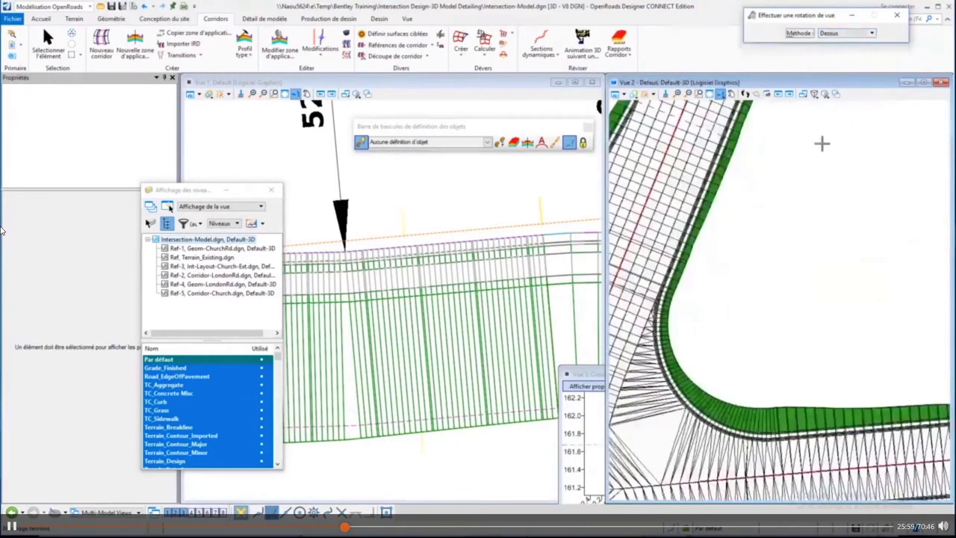
pyautogui.click(861, 147)
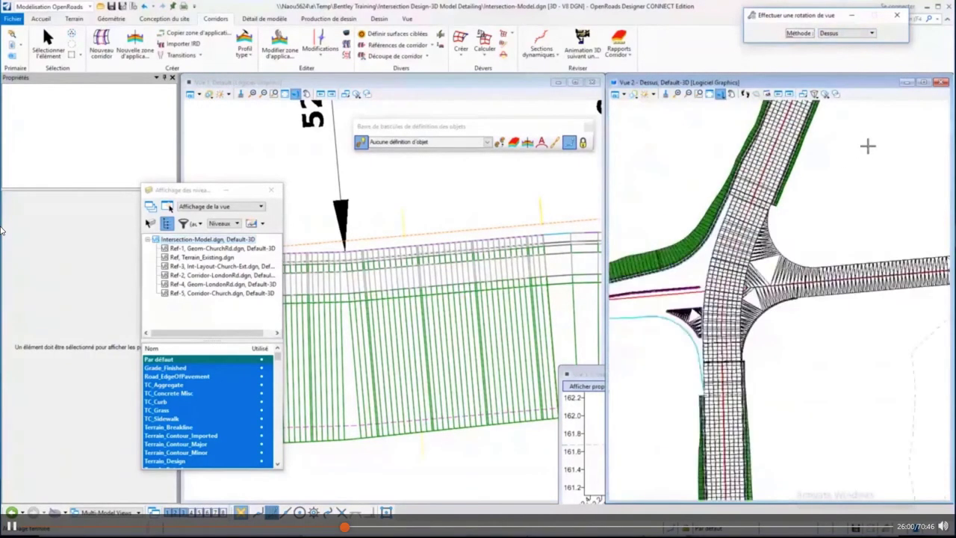
# Step: Examine the overlap between the Church Rd. corridor and the return's sidewalk and tie-slope template in the shaded top view
pyautogui.scroll(3, 665, 268)
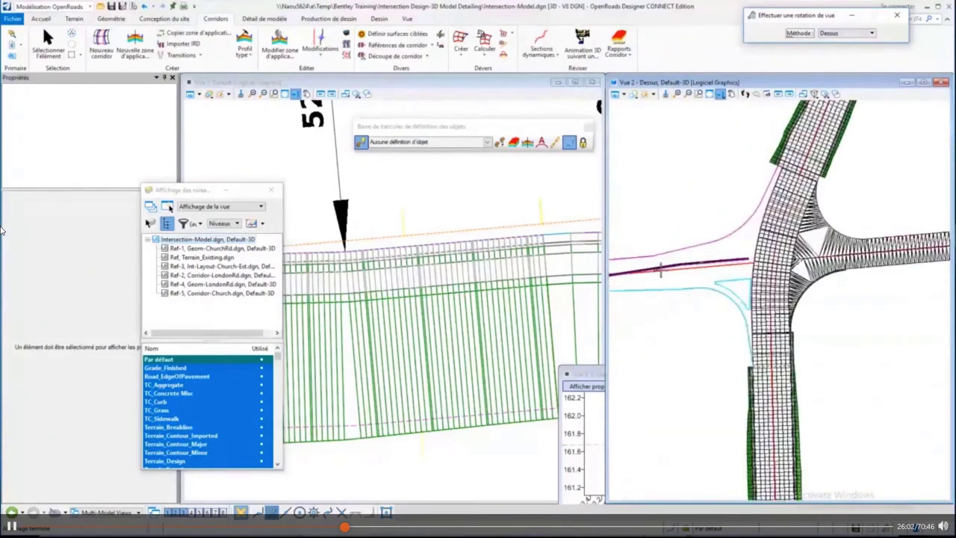
pyautogui.scroll(2, 691, 309)
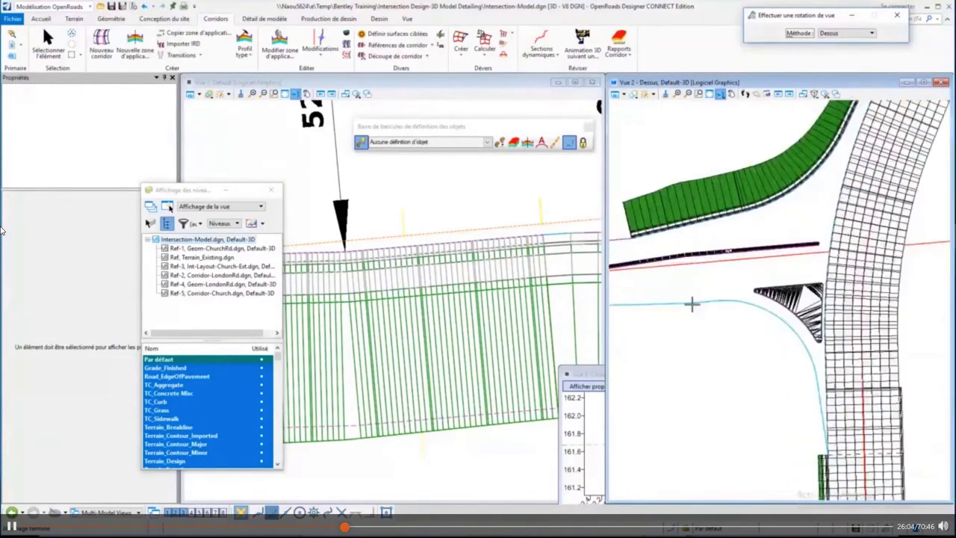
pyautogui.scroll(2, 690, 309)
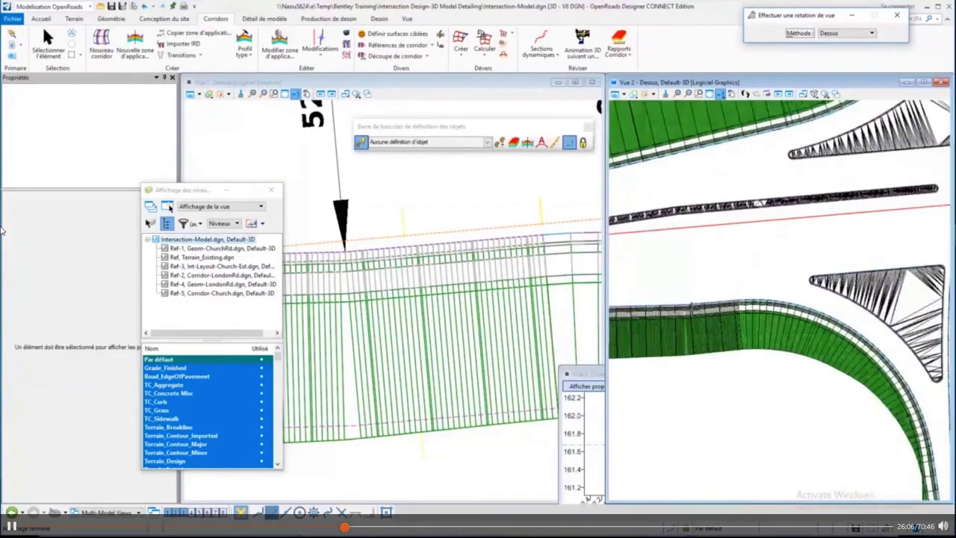
pyautogui.scroll(5, 686, 327)
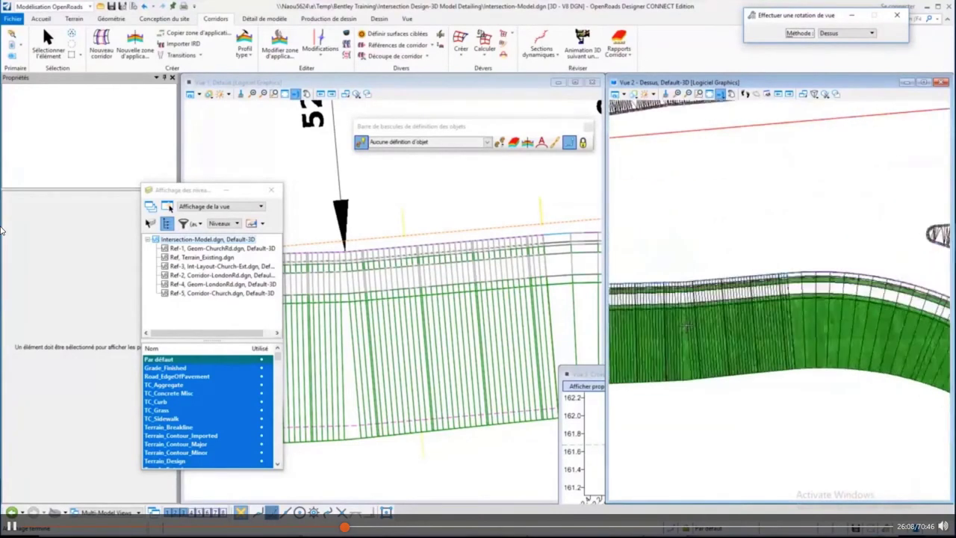
pyautogui.scroll(1, 686, 323)
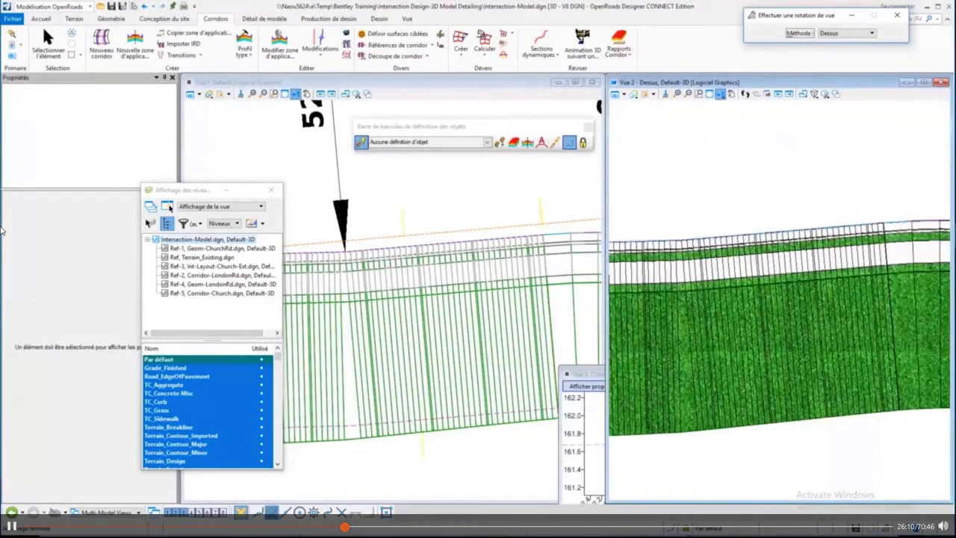
pyautogui.click(674, 358)
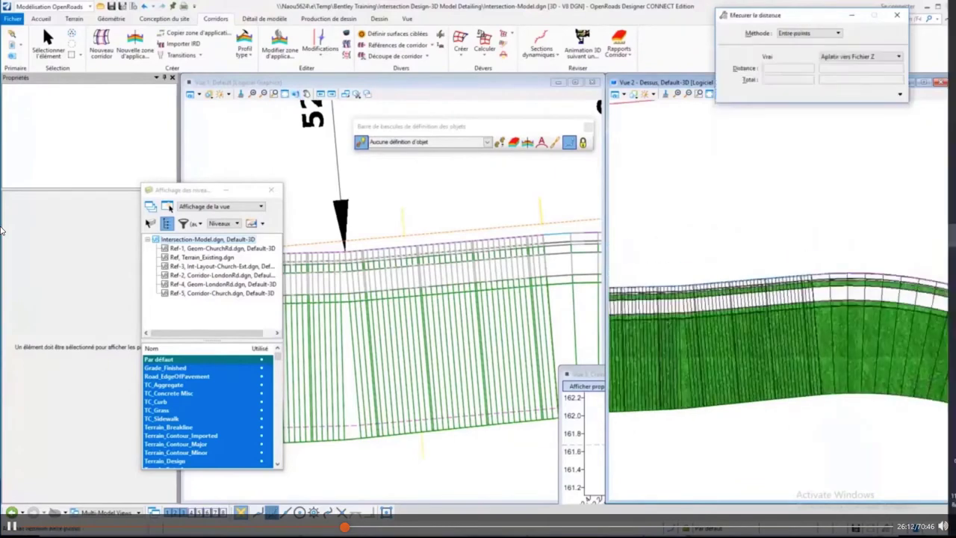
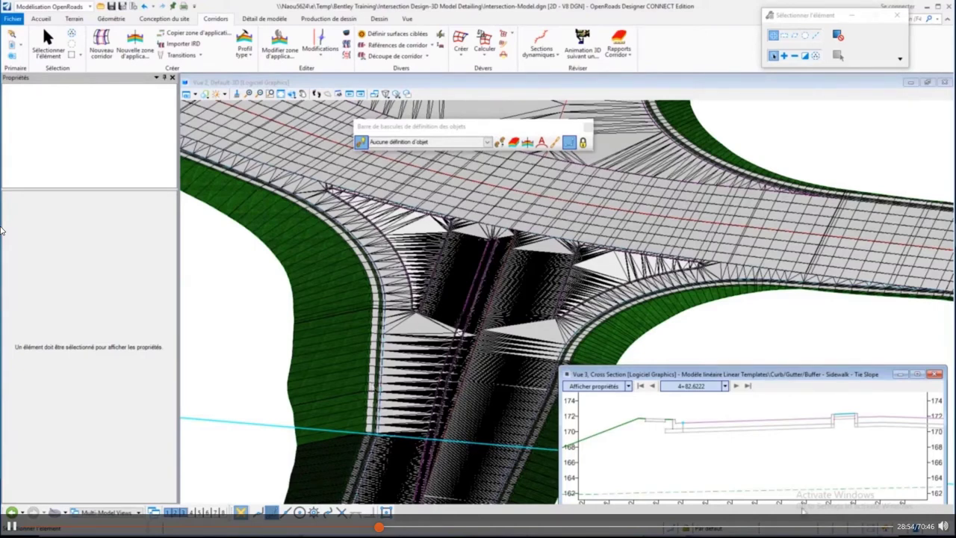
# Step: Examine the Curb/Gutter/Buffer - Sidewalk - Tie Slope template's cross section at station 4+82.6222 and the whole intersection in 3D
pyautogui.scroll(-2, 724, 479)
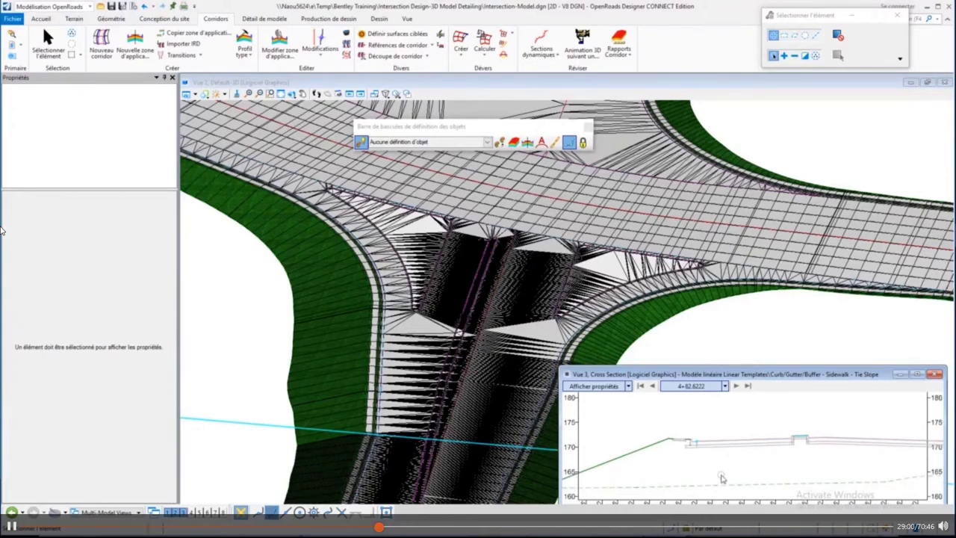
pyautogui.scroll(2, 722, 479)
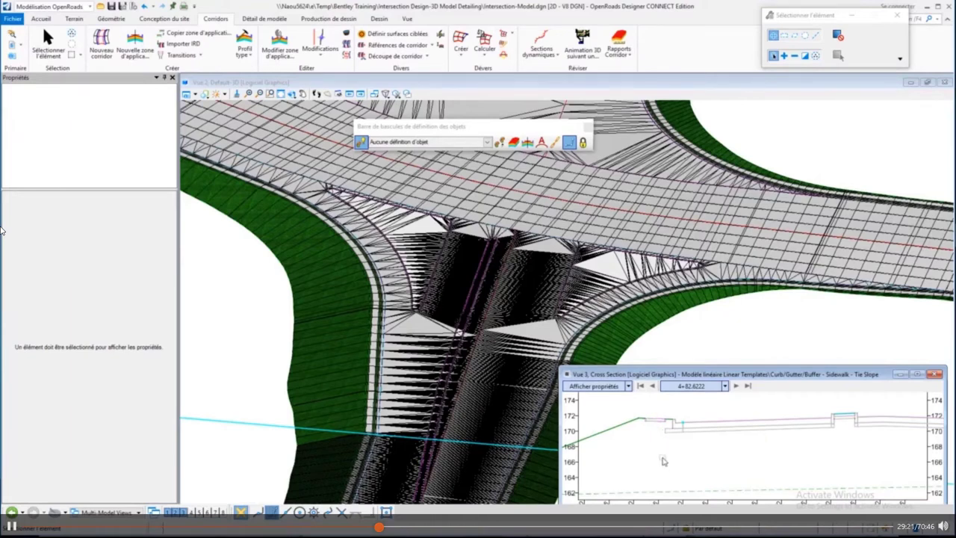
pyautogui.rightClick(663, 461)
pyautogui.click(638, 452)
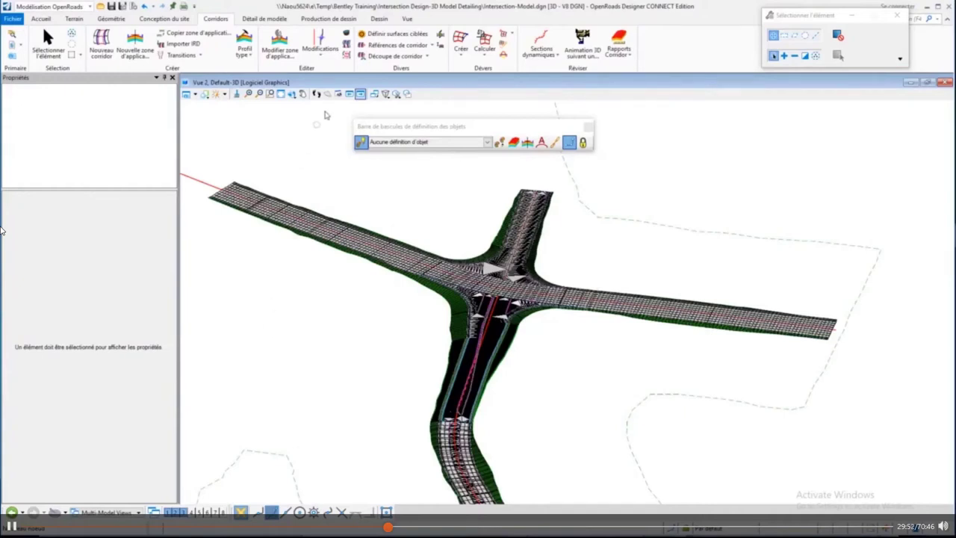
pyautogui.click(41, 18)
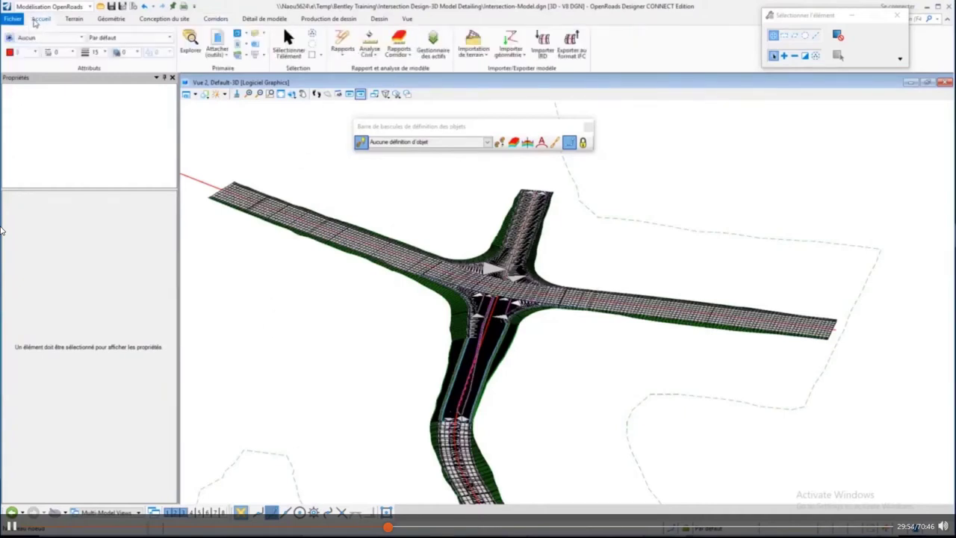
# Step: Create cut and fill volumes for the whole intersection model, accepting the proposed settings
pyautogui.click(373, 54)
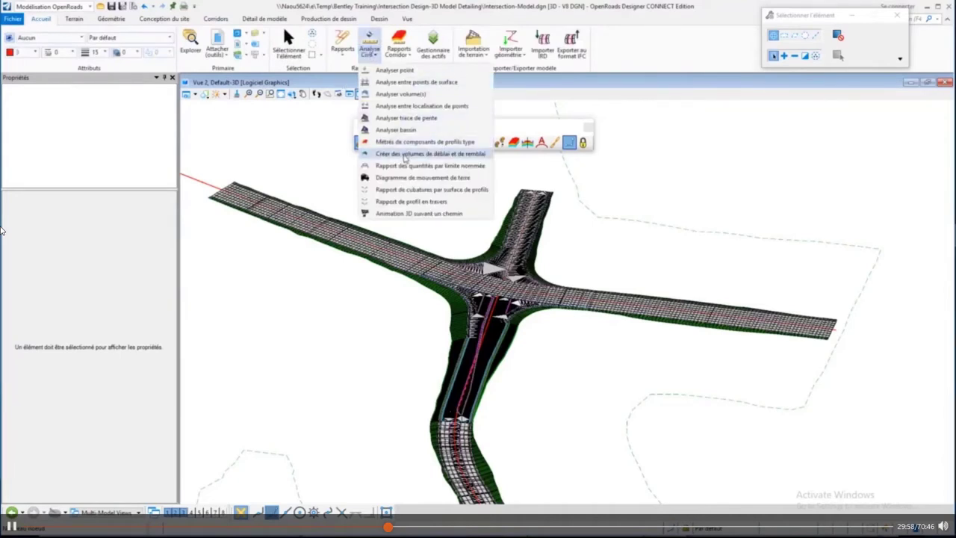
pyautogui.click(404, 155)
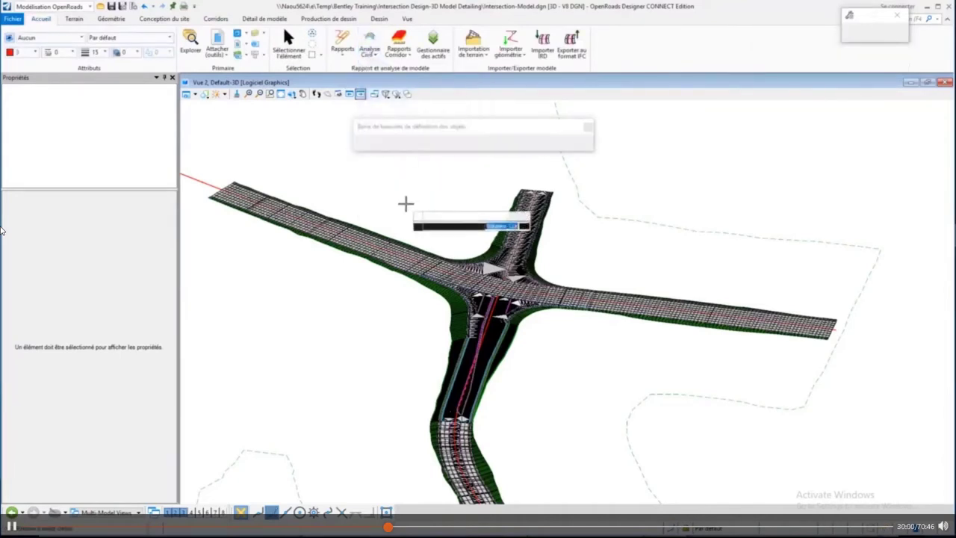
pyautogui.click(561, 221)
pyautogui.click(561, 220)
pyautogui.click(561, 222)
pyautogui.click(562, 222)
pyautogui.click(570, 218)
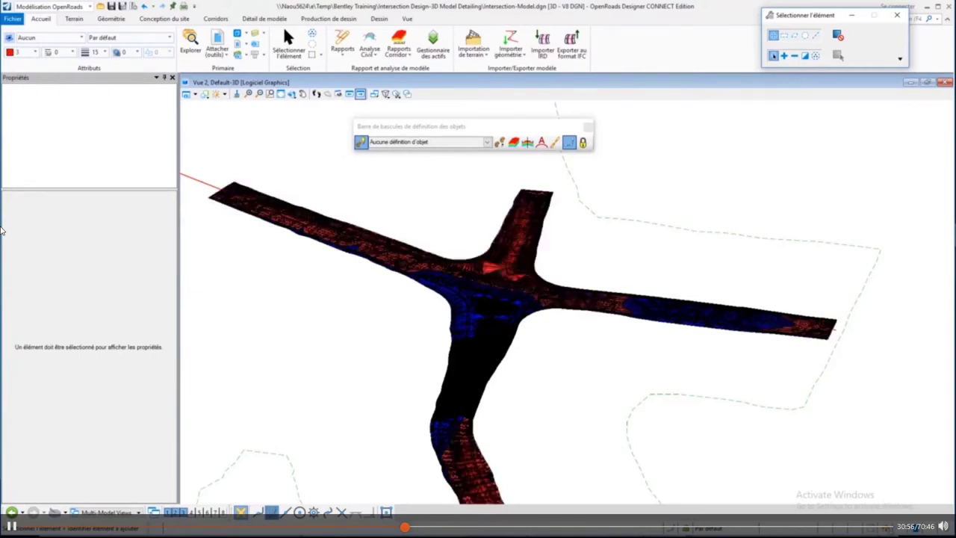
# Step: Turn on the display of constructions in the Curb/Gutter/Buffer - Sidewalk - Tie Slope cross-section view
pyautogui.hotkey('ctrl', 'Tab')
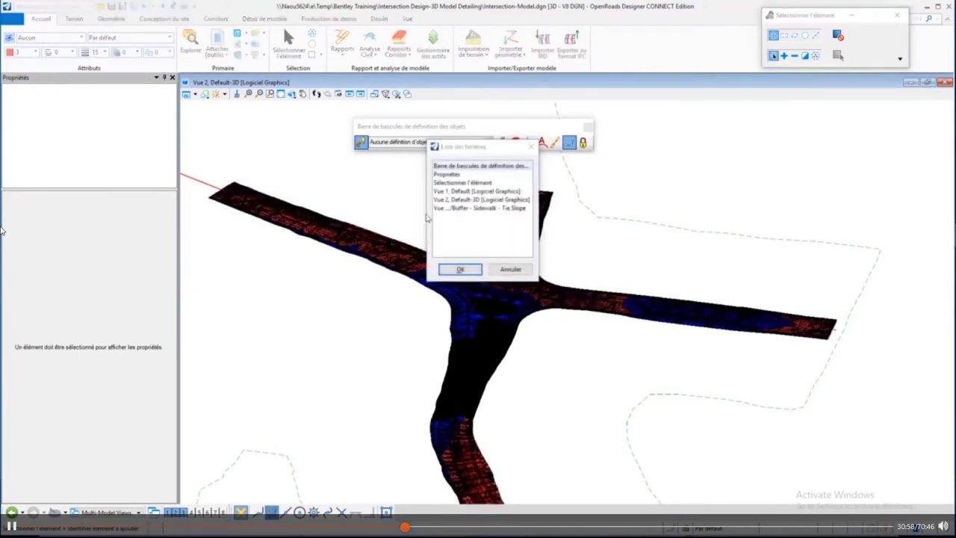
pyautogui.hotkey('ctrl', 'Tab')
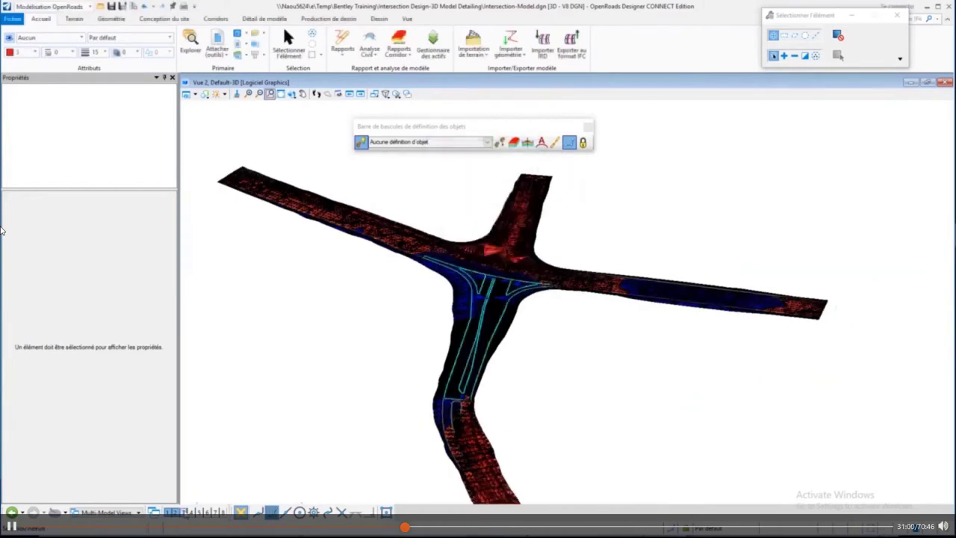
pyautogui.hotkey('ctrl', 'Tab')
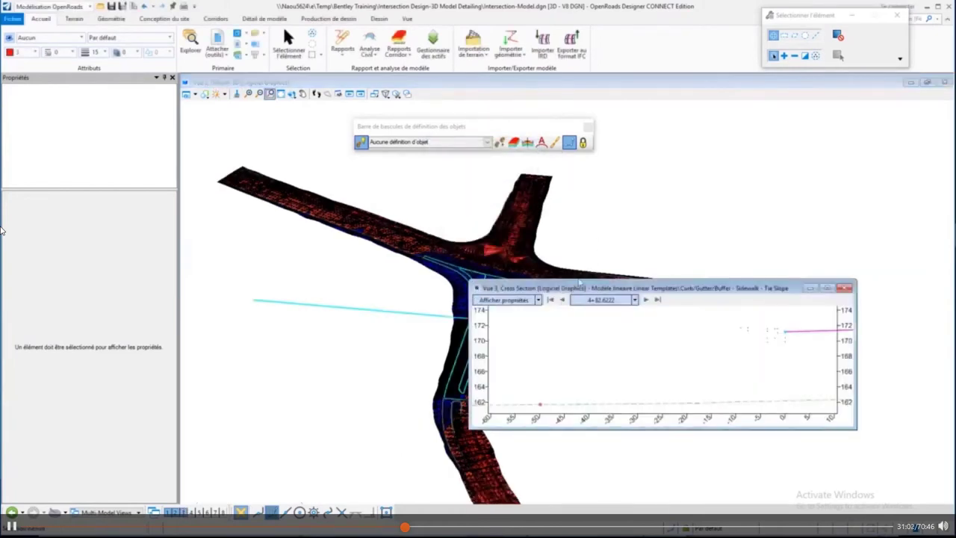
pyautogui.hotkey('ctrl', 'b')
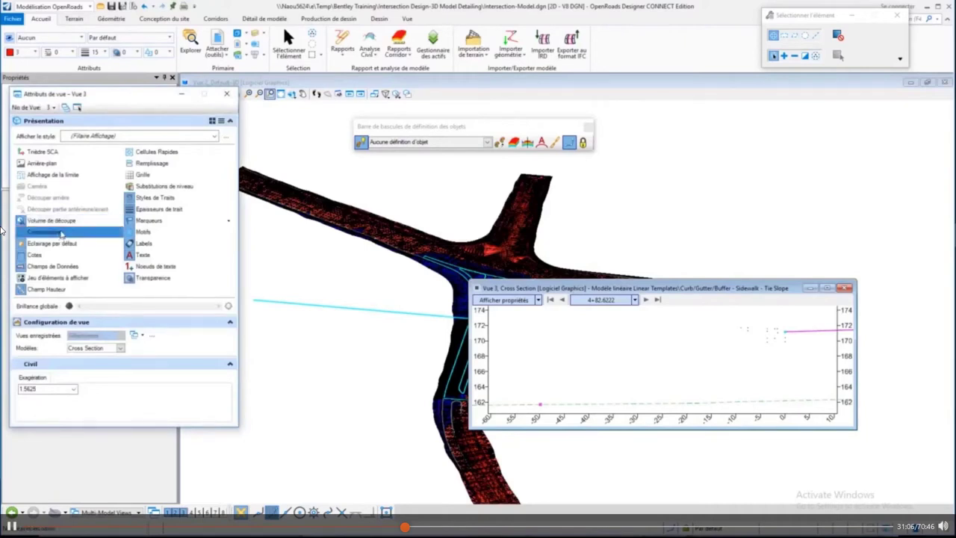
pyautogui.click(61, 235)
pyautogui.hotkey('ctrl', 'e')
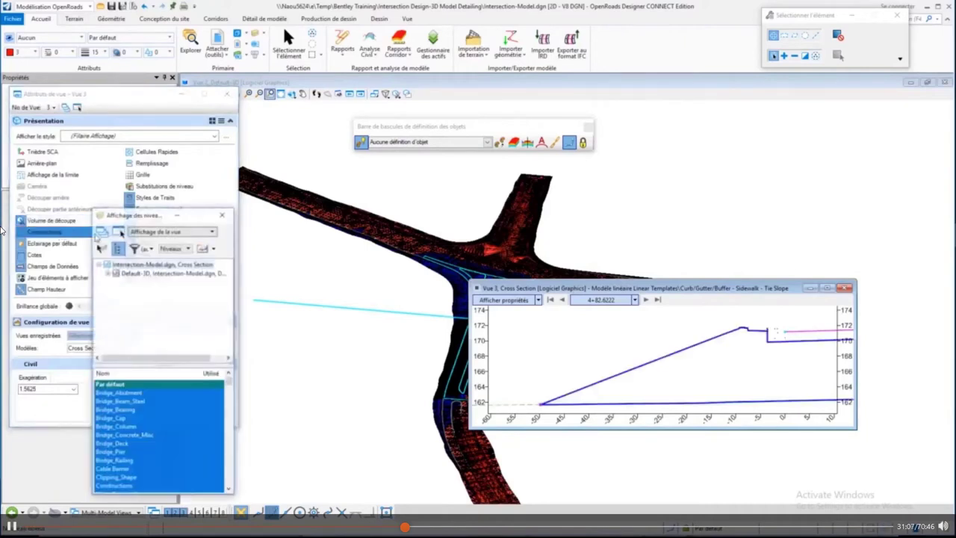
pyautogui.click(222, 215)
pyautogui.click(228, 96)
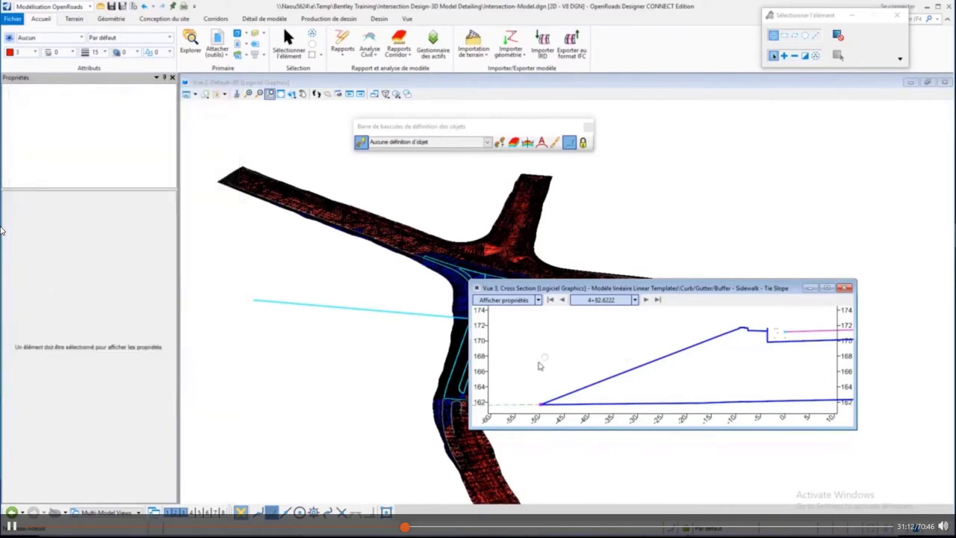
# Step: Examine the cut and fill volumes in the full cross section at station 4+82.6222 and in the 3D view
pyautogui.scroll(-3, 541, 366)
pyautogui.scroll(-3, 540, 366)
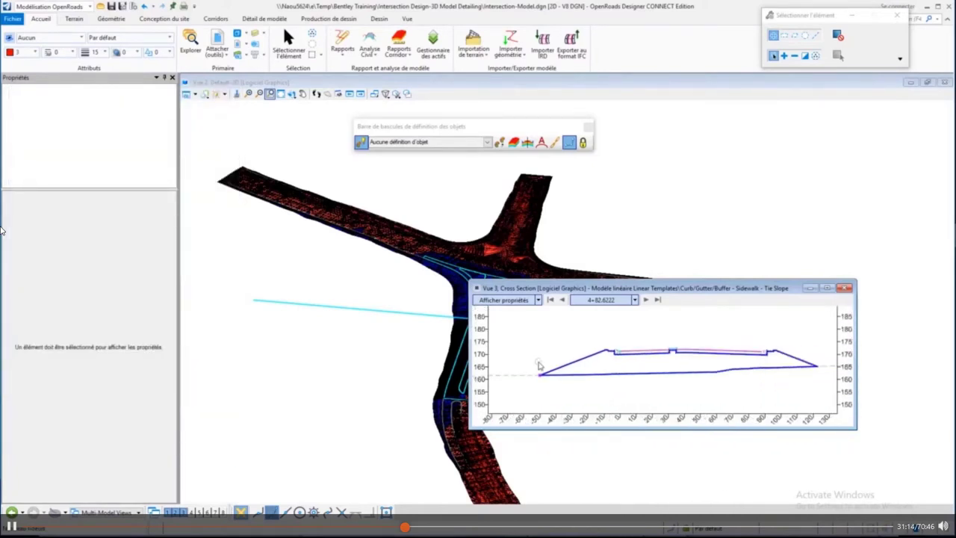
pyautogui.moveTo(613, 289); pyautogui.dragTo(691, 329)
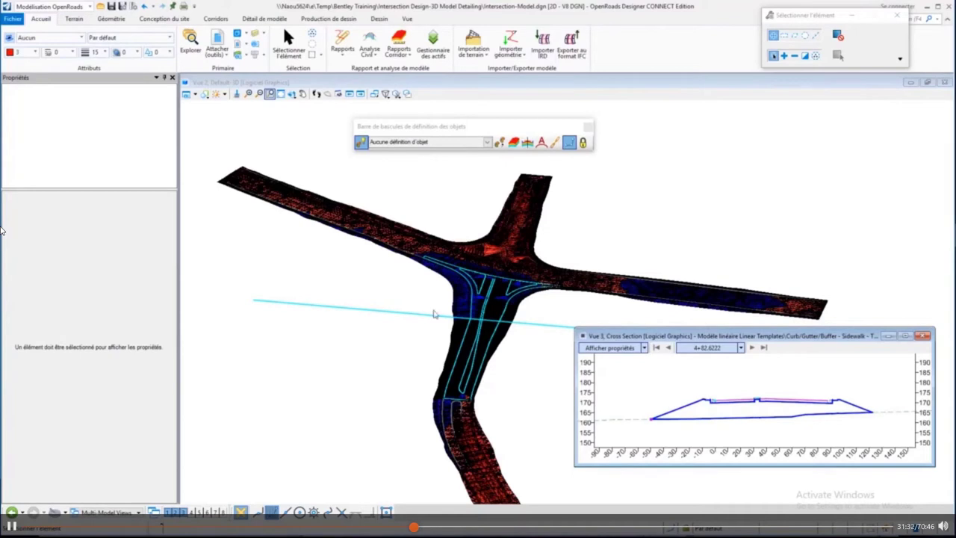
pyautogui.scroll(1, 434, 315)
pyautogui.scroll(1, 435, 314)
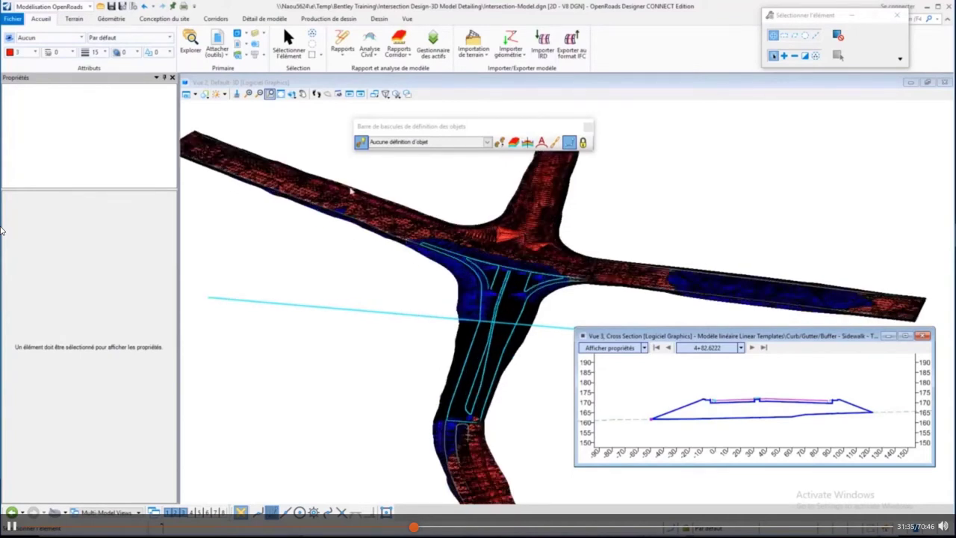
# Step: Open the recent file Terrain_Proposed-FG.dgn using the active Imperial Standards WorkSpace and Carrefour partie 2 WorkSet
pyautogui.click(12, 19)
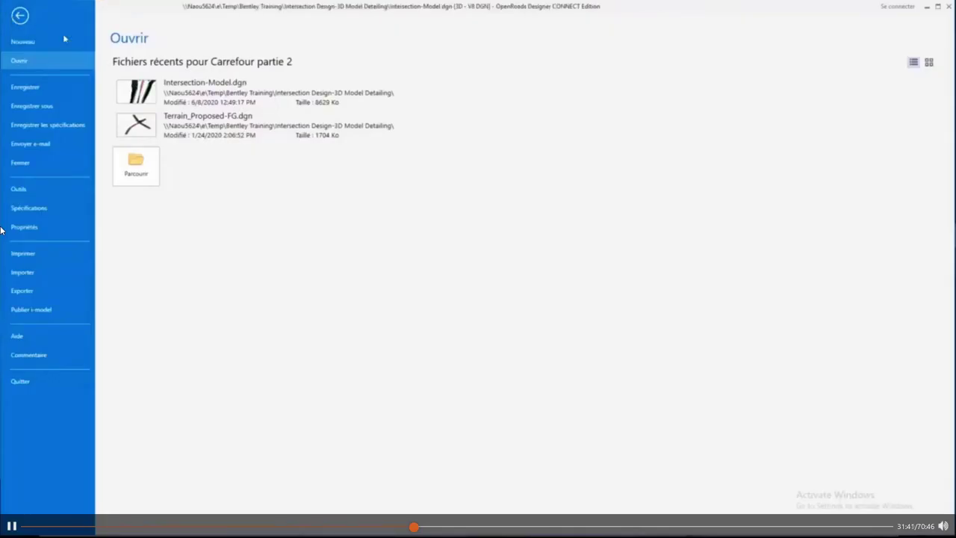
pyautogui.click(146, 131)
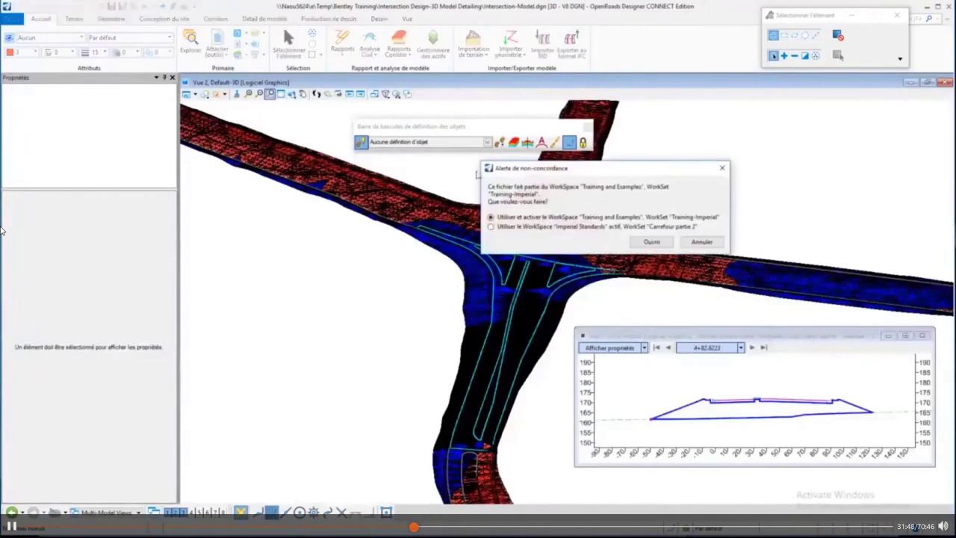
pyautogui.click(645, 226)
pyautogui.click(652, 243)
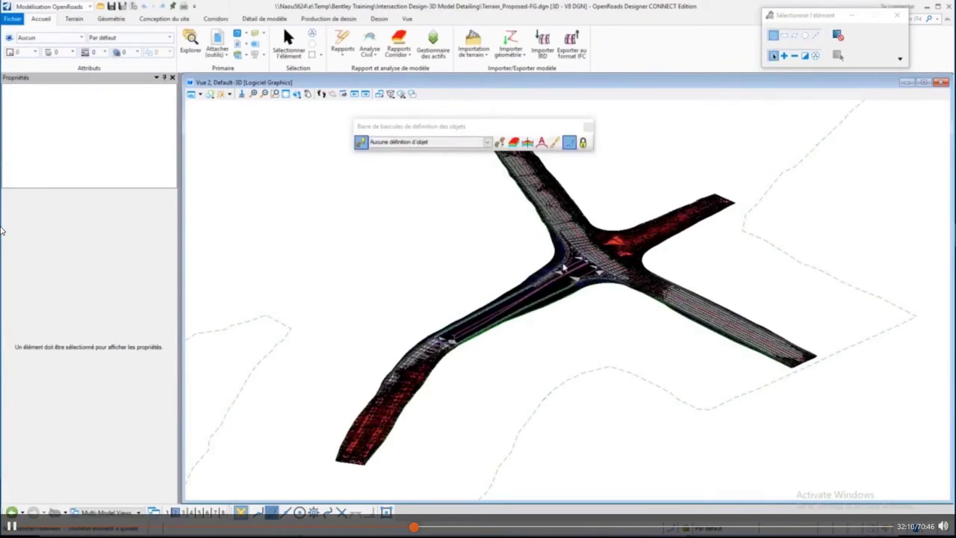
# Step: Review the reference files attached to Terrain_Proposed-FG.dgn and their levels in the Default-3D view
pyautogui.hotkey('ctrl', 'e')
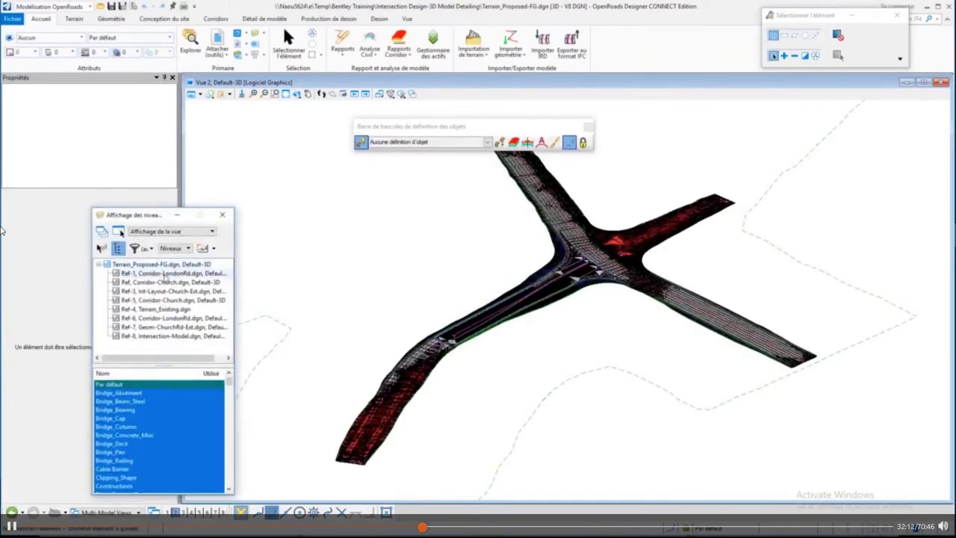
pyautogui.click(160, 337)
pyautogui.keyDown('shift'); pyautogui.click(160, 337); pyautogui.keyUp('shift')
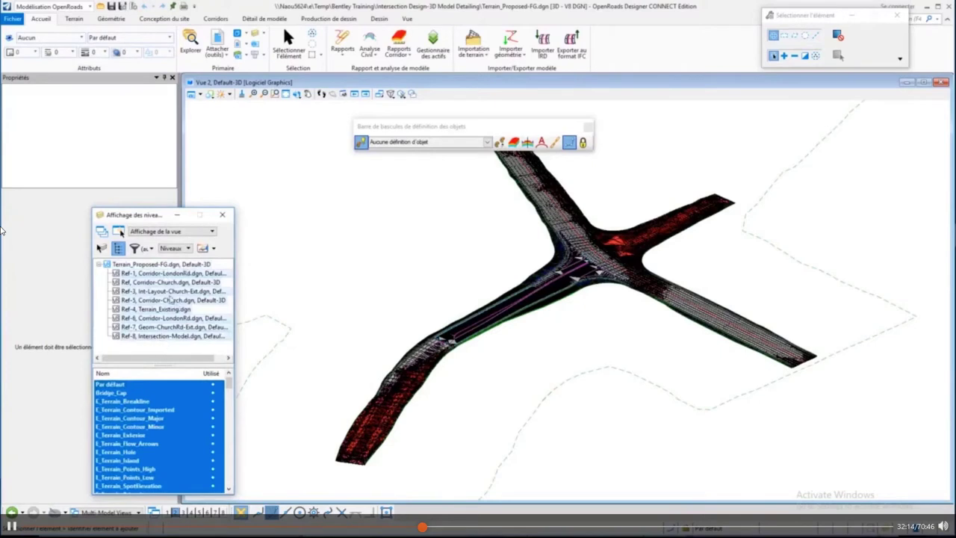
pyautogui.moveTo(234, 273); pyautogui.dragTo(314, 275)
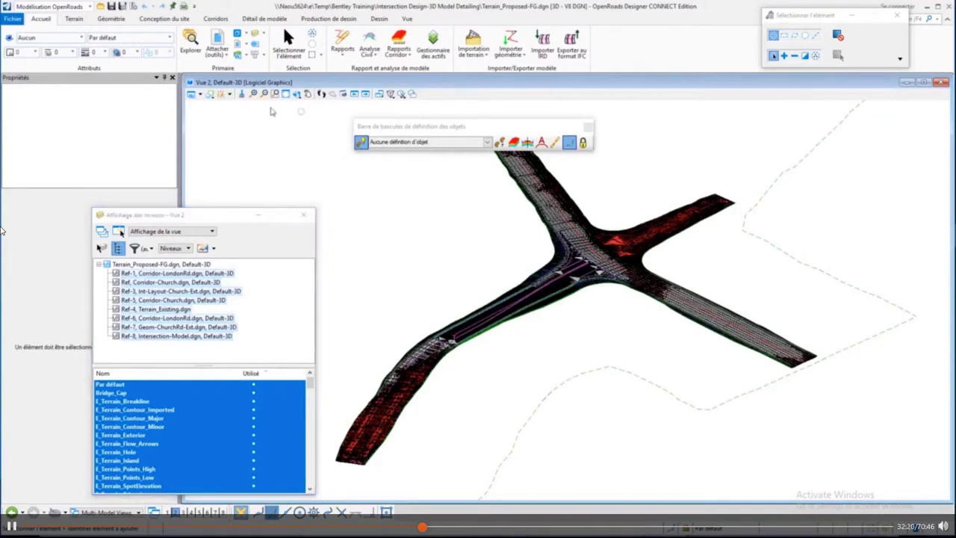
pyautogui.click(304, 216)
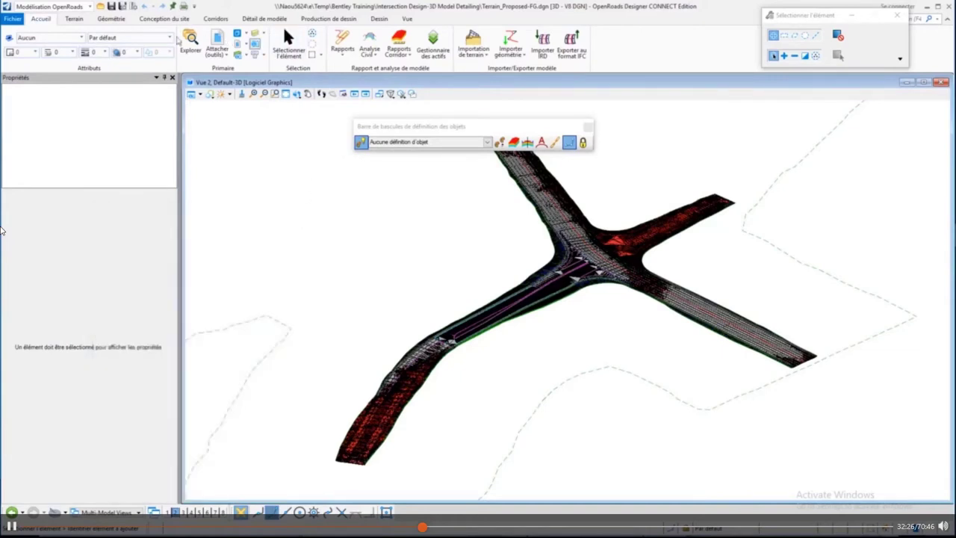
# Step: Create a terrain named Proposed FG from the Proposed Finished Grade graphical filter group, with the Proposed Drainage Contours feature definition
pyautogui.click(75, 19)
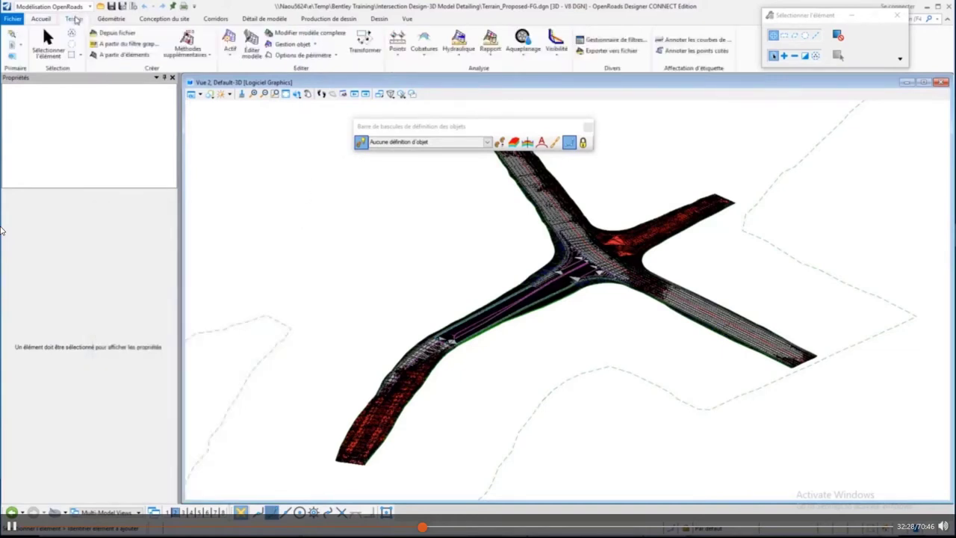
pyautogui.click(148, 46)
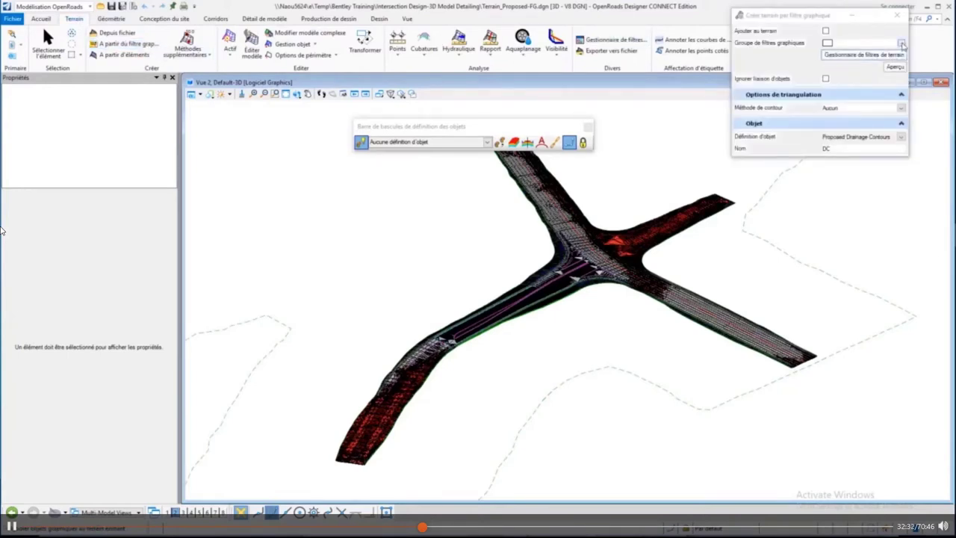
pyautogui.click(902, 43)
pyautogui.moveTo(289, 196); pyautogui.dragTo(288, 183)
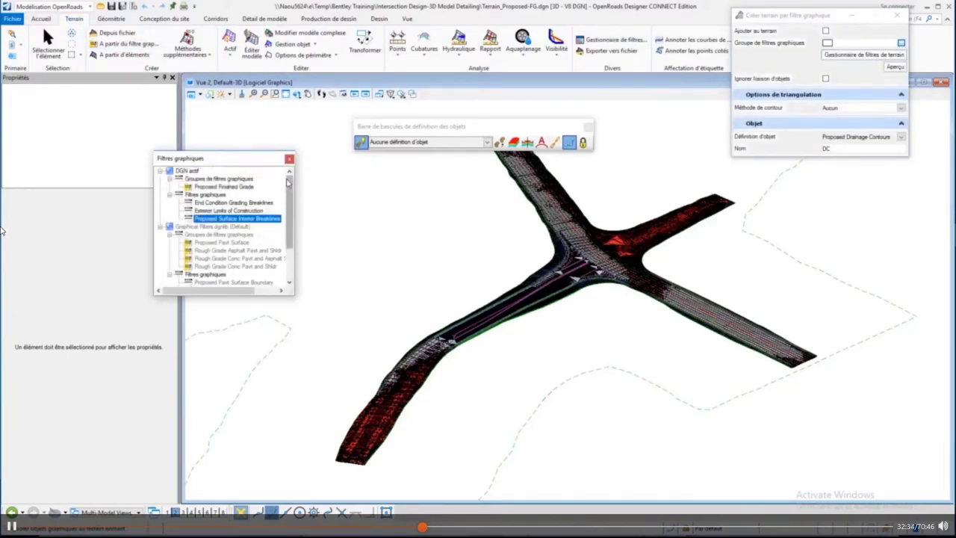
pyautogui.doubleClick(224, 186)
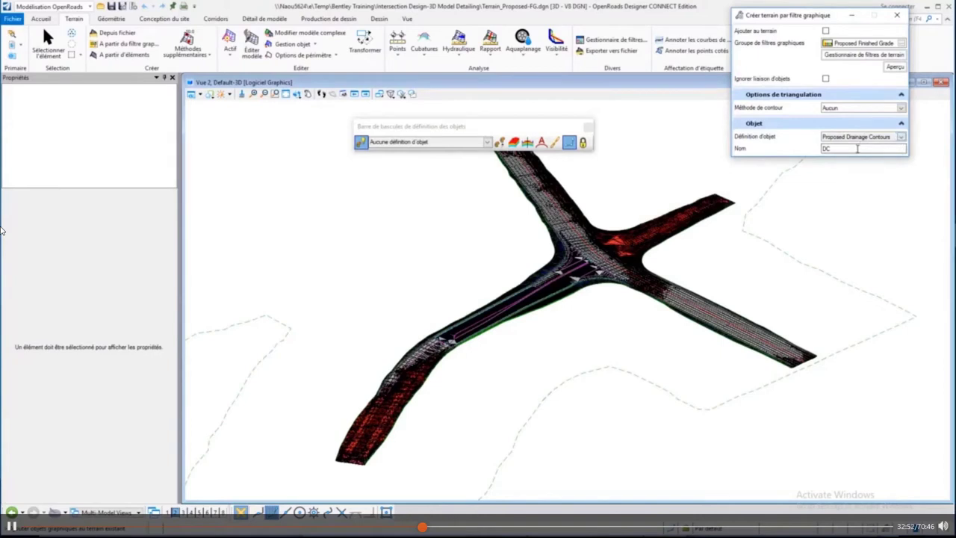
pyautogui.moveTo(859, 149); pyautogui.dragTo(795, 156)
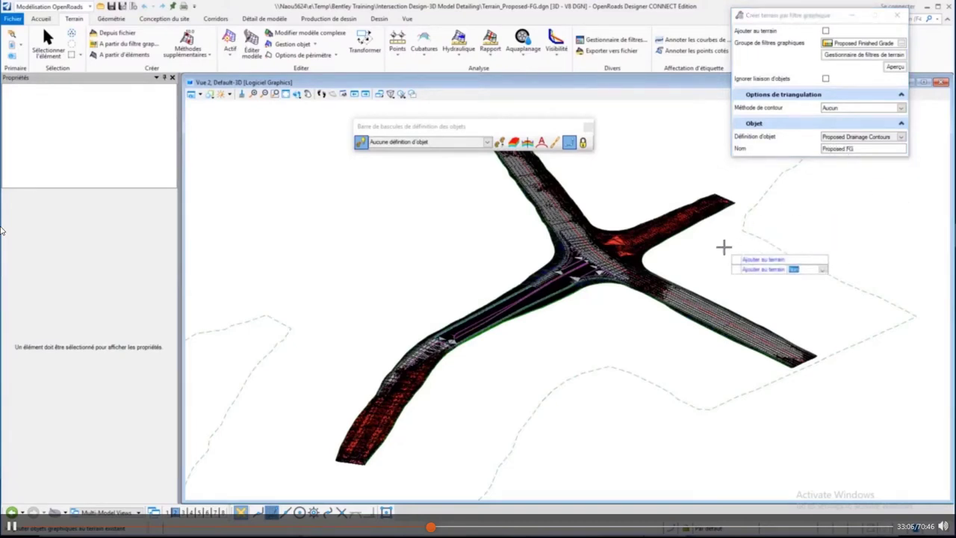
pyautogui.click(724, 246)
pyautogui.click(724, 247)
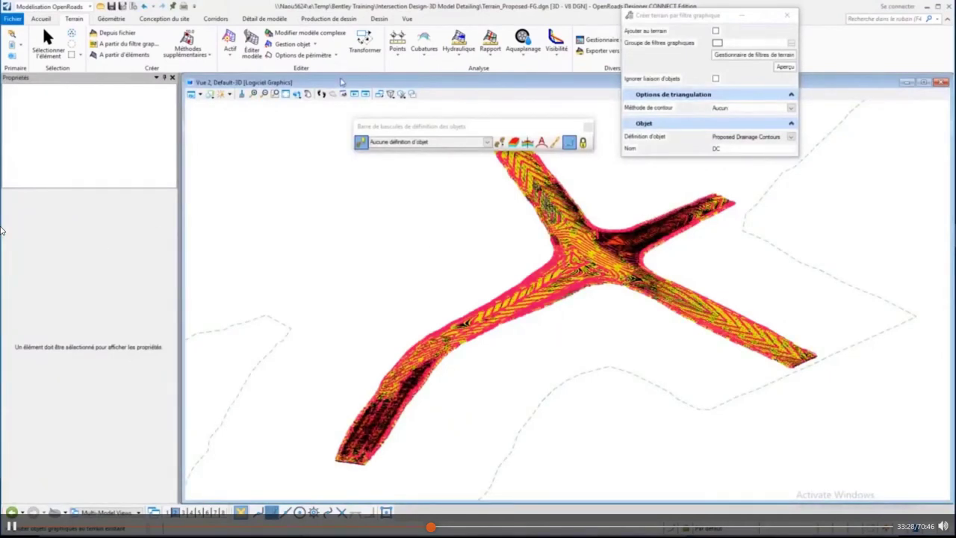
# Step: Turn off all levels of every attached reference in the Default-3D view, leaving only the proposed terrain displayed
pyautogui.hotkey('ctrl', 'e')
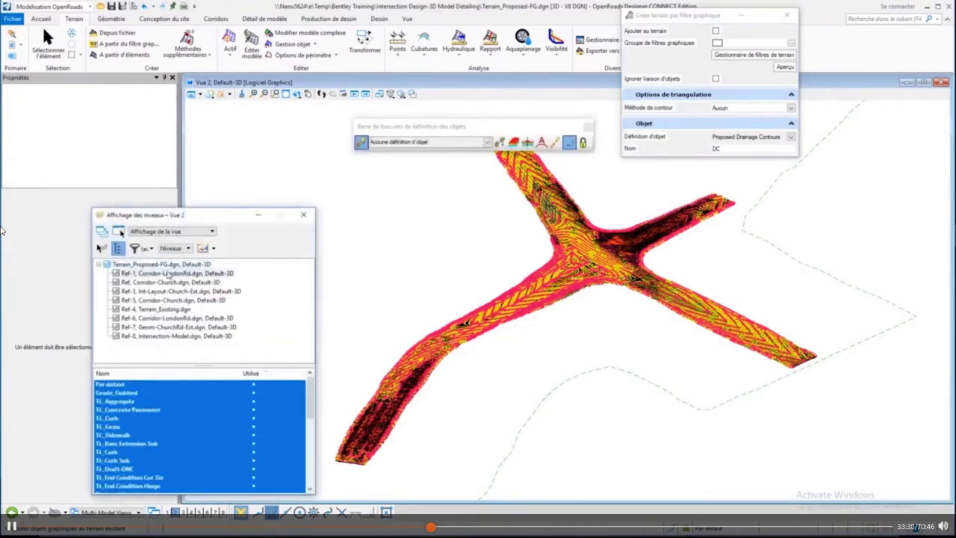
pyautogui.keyDown('shift'); pyautogui.click(178, 336); pyautogui.keyUp('shift')
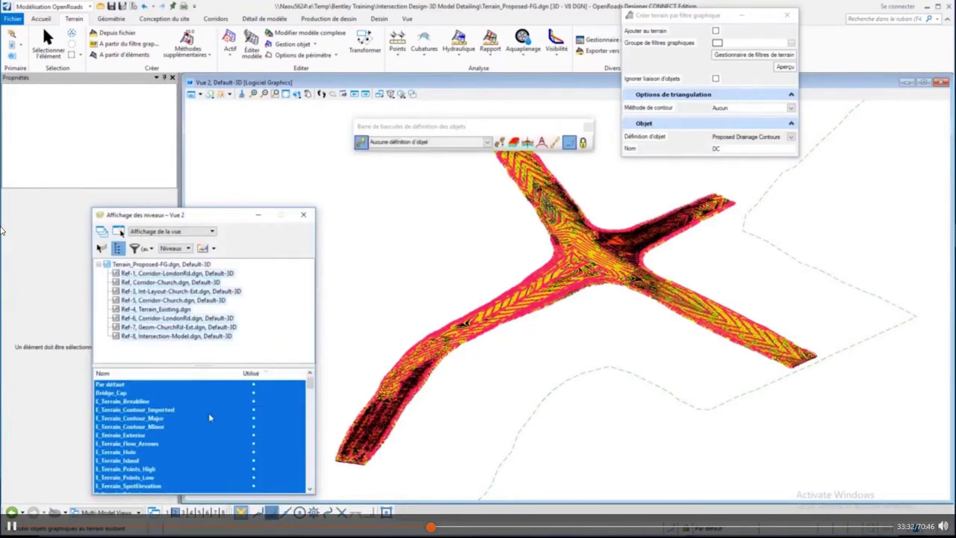
pyautogui.rightClick(209, 417)
pyautogui.click(246, 459)
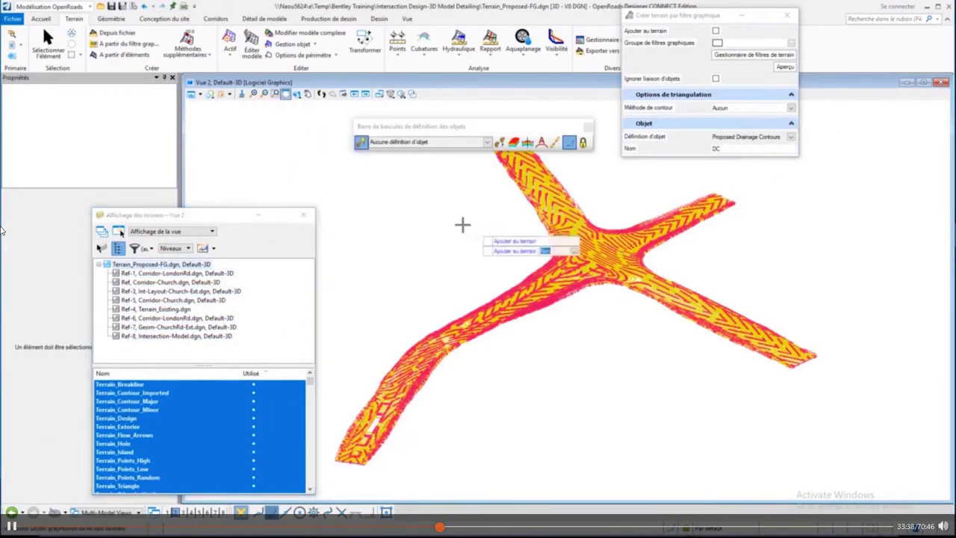
# Step: Examine the proposed terrain's contours up close around the median and the traffic islands
pyautogui.click(275, 93)
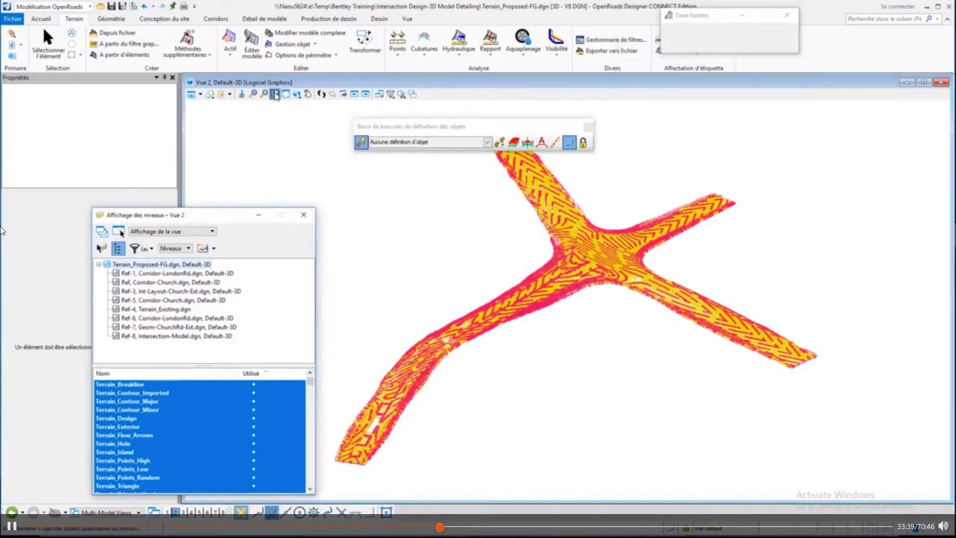
pyautogui.click(530, 267)
pyautogui.click(594, 307)
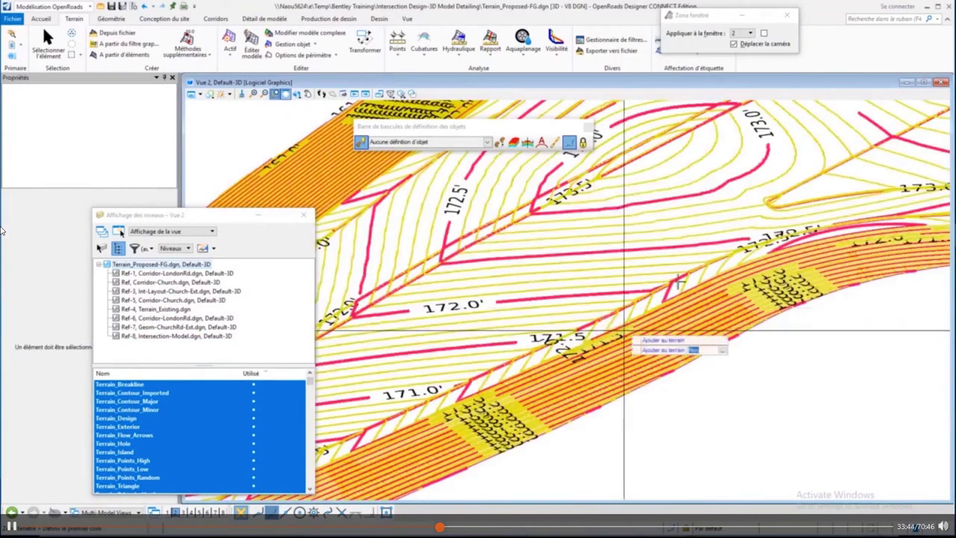
pyautogui.click(719, 181)
pyautogui.click(791, 244)
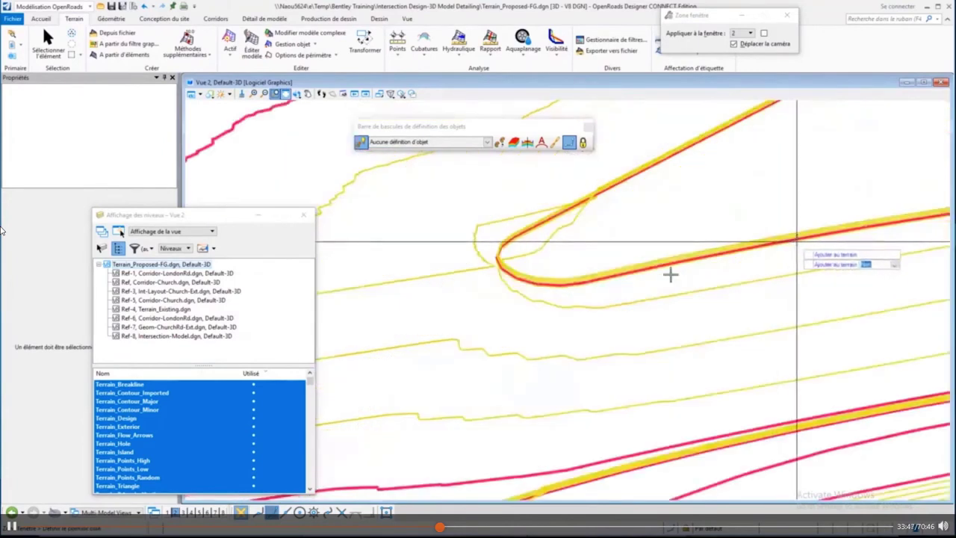
pyautogui.rightClick(516, 271)
pyautogui.click(517, 270)
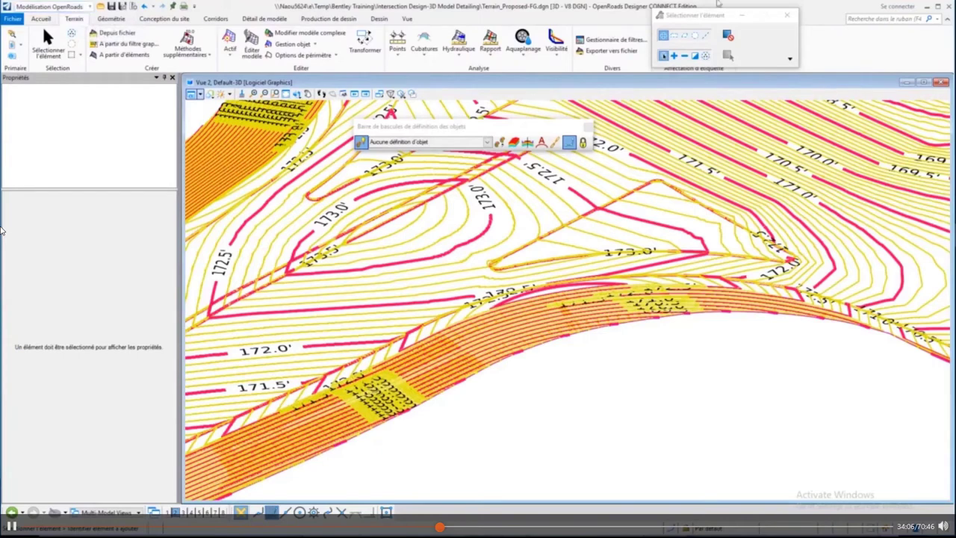
# Step: Open the terrain export to file and review its export format options, such as LandXML
pyautogui.moveTo(691, 17); pyautogui.dragTo(837, 20)
pyautogui.click(611, 51)
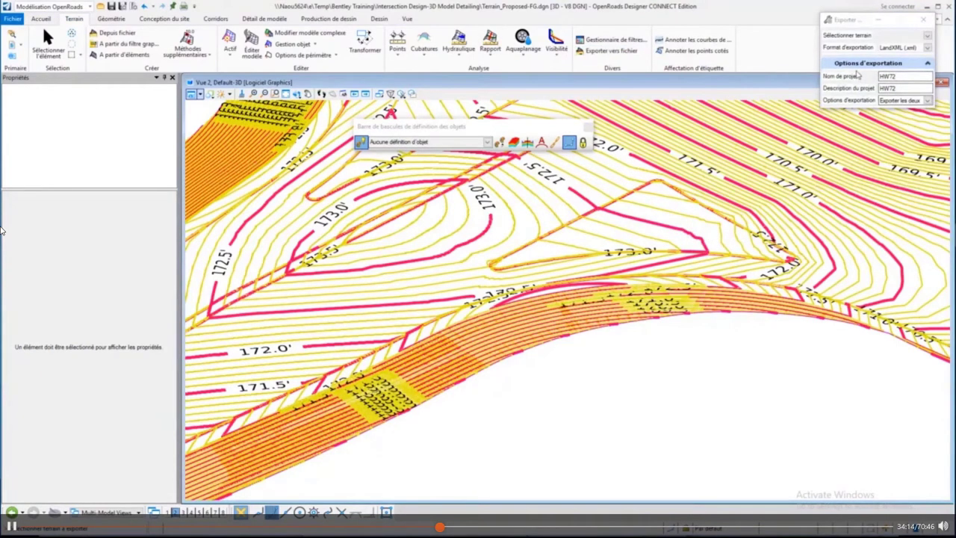
pyautogui.click(918, 49)
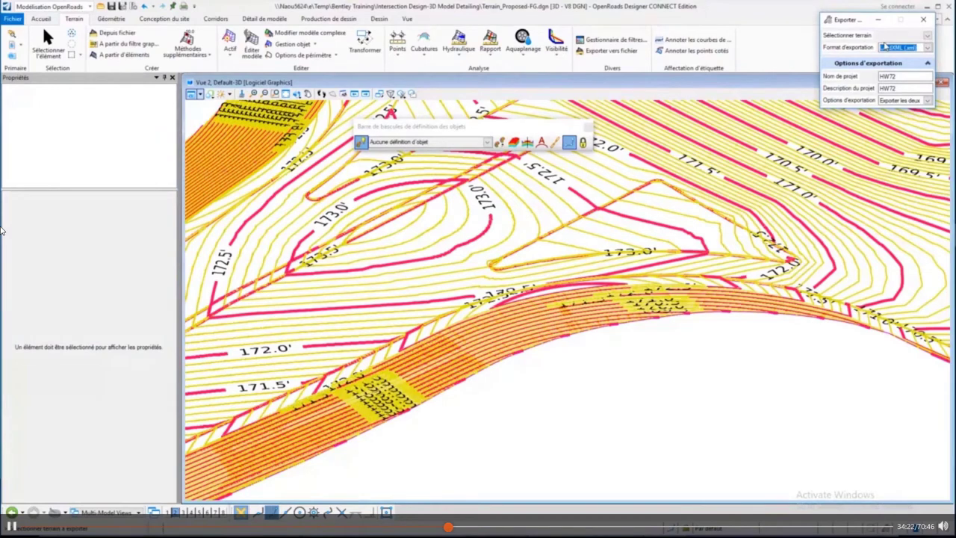
pyautogui.keyDown('shift'); pyautogui.moveTo(664, 245); pyautogui.dragTo(659, 370, button='middle'); pyautogui.keyUp('shift')
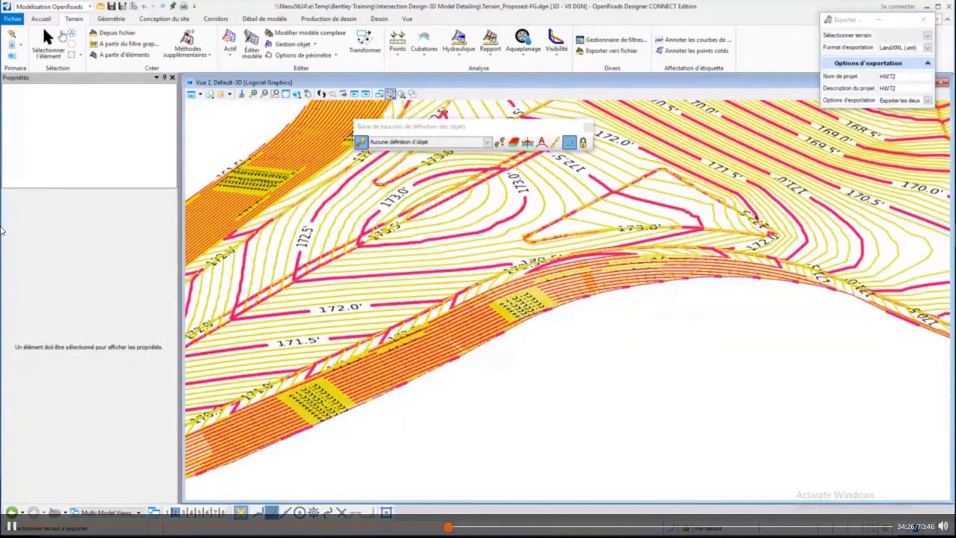
# Step: Open Intersection-Model.dgn and export its 3D model to an IFC file
pyautogui.click(37, 20)
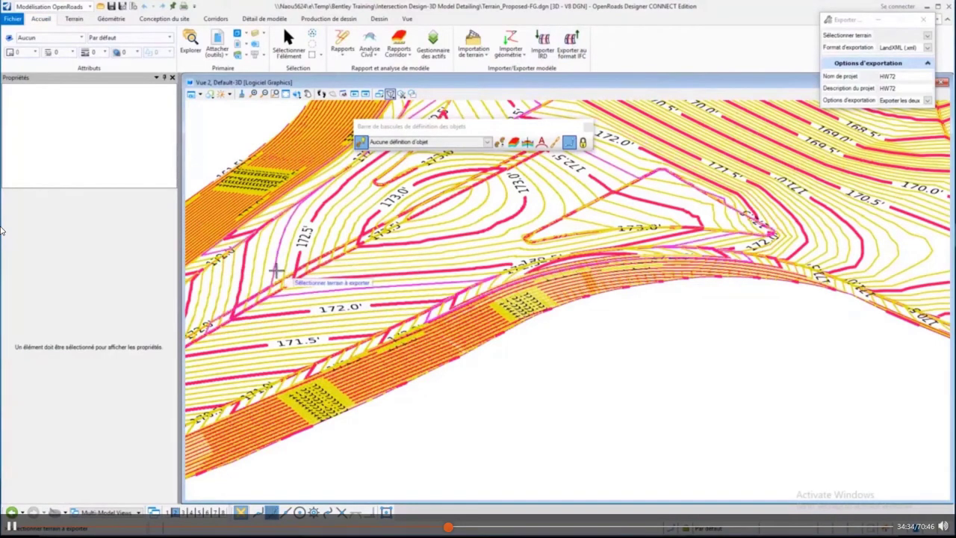
pyautogui.click(12, 21)
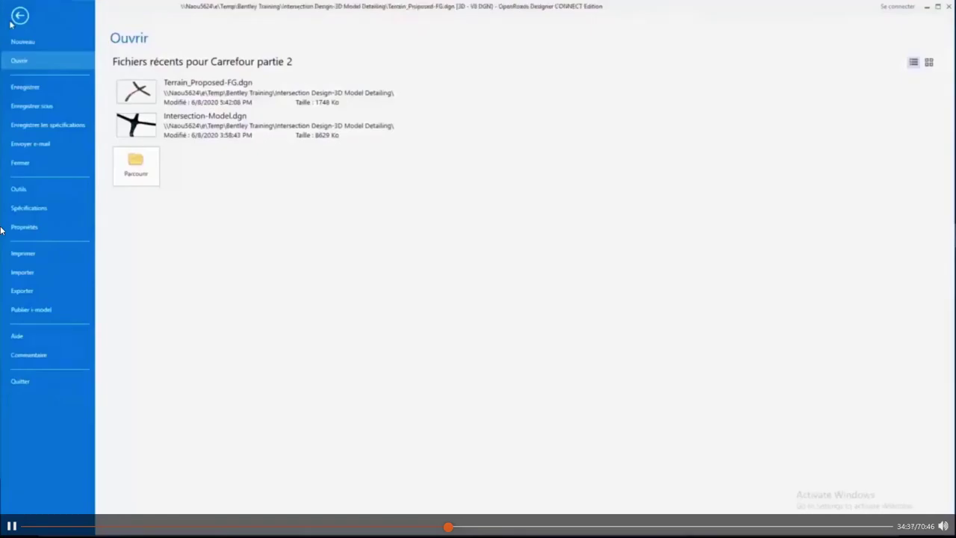
pyautogui.click(148, 135)
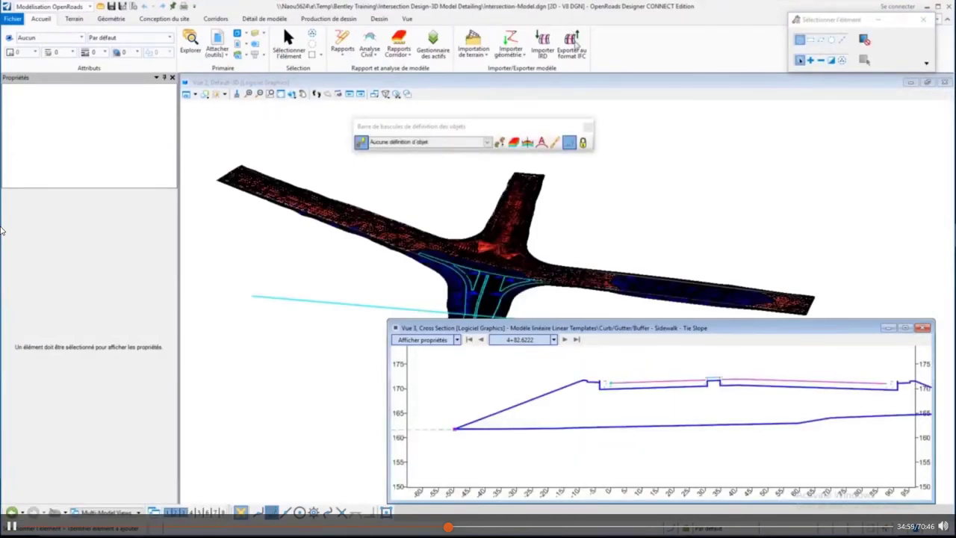
pyautogui.click(573, 47)
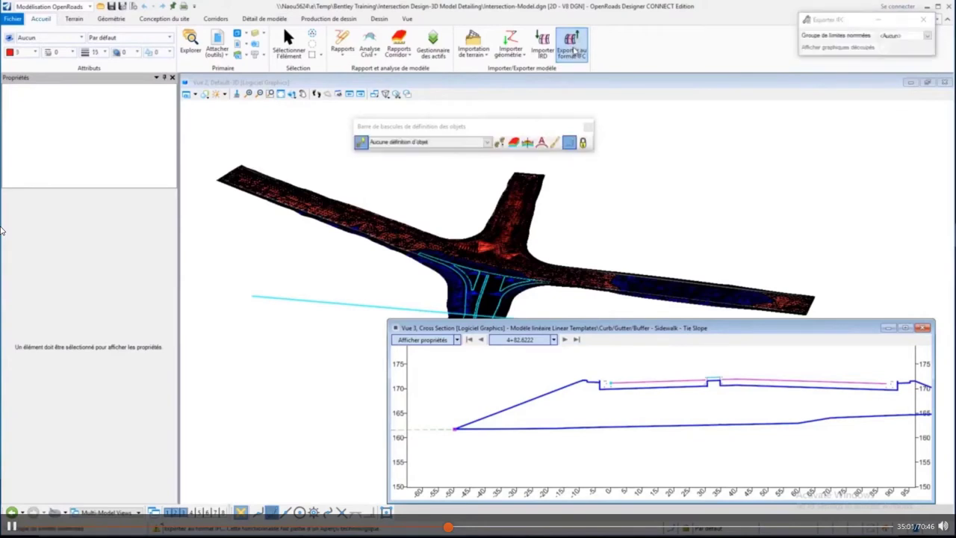
pyautogui.click(629, 179)
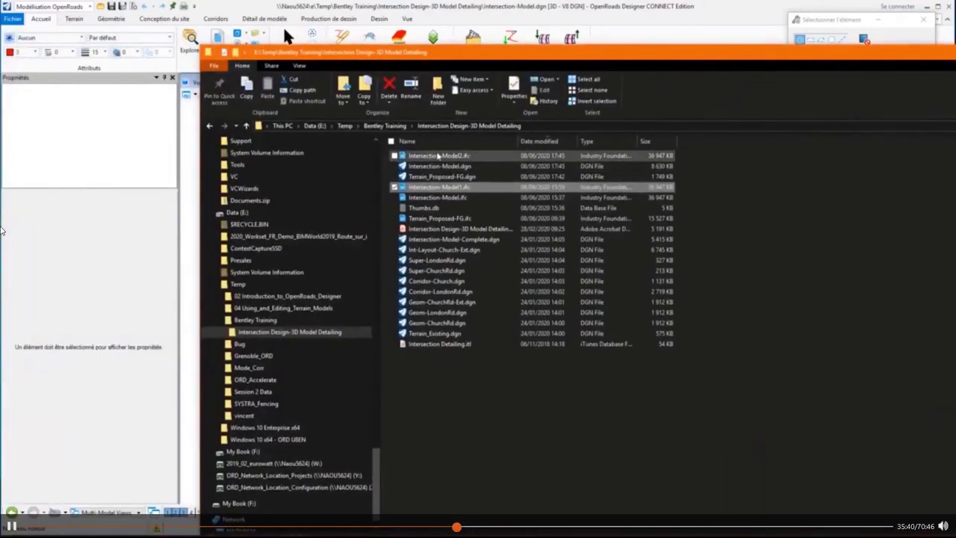
# Step: Open the exported Intersection-Model2.ifc in BIM Vision and view the end of the Church Rd. corridor up close
pyautogui.doubleClick(444, 156)
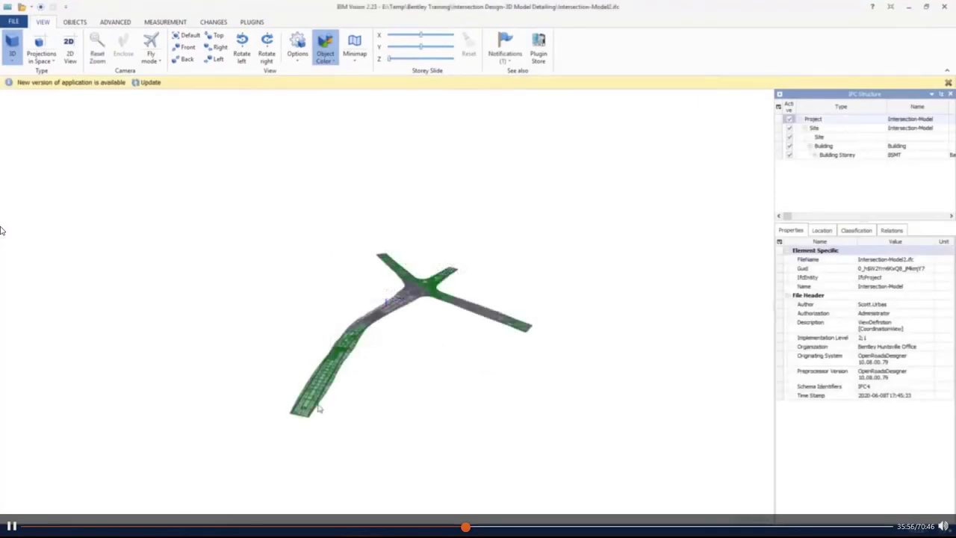
pyautogui.moveTo(304, 432); pyautogui.dragTo(353, 342)
pyautogui.scroll(8, 366, 331)
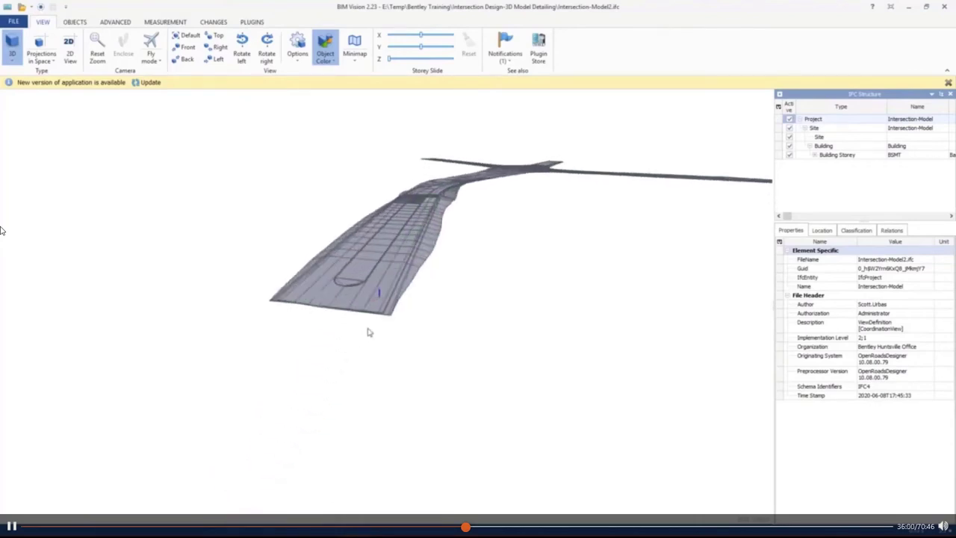
# Step: Inspect the curb and gutter component's IFC properties, including its template and civil quantities, and look over the entire intersection model
pyautogui.click(508, 331)
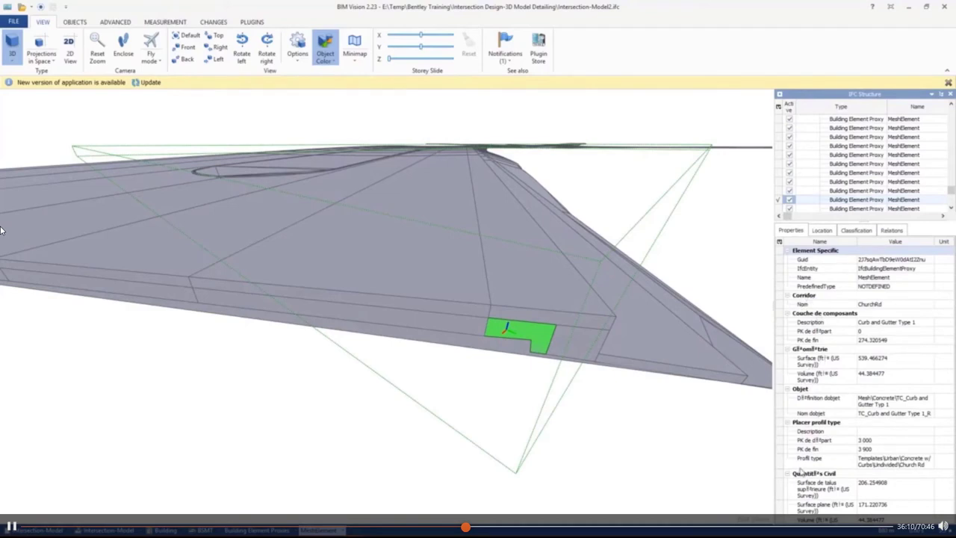
pyautogui.click(820, 468)
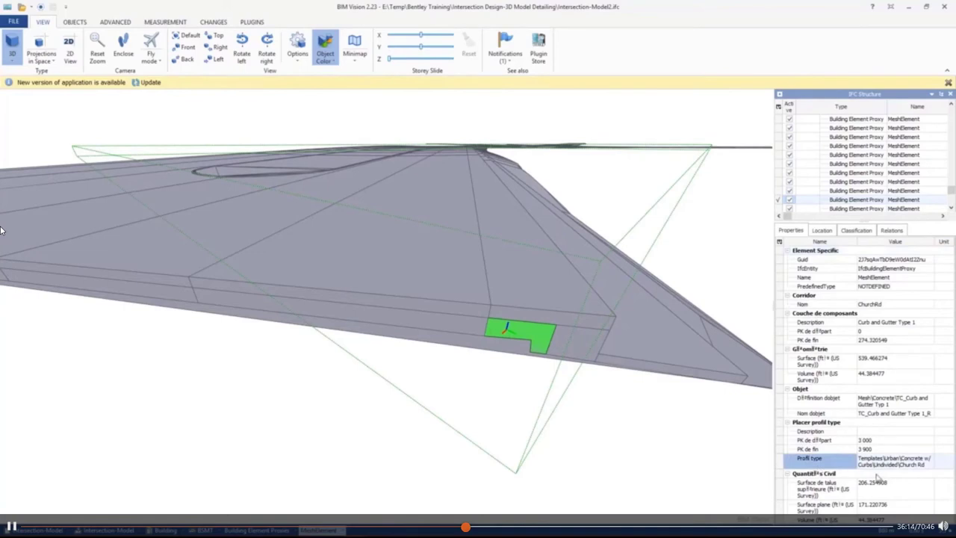
pyautogui.press('Down')
pyautogui.press('Down')
pyautogui.press('Down')
pyautogui.press('Down')
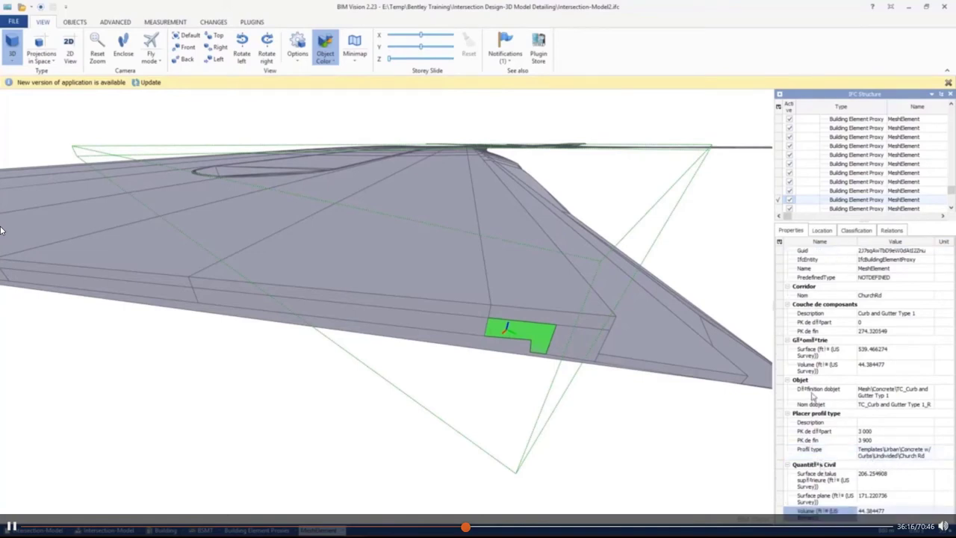
pyautogui.scroll(-5, 313, 448)
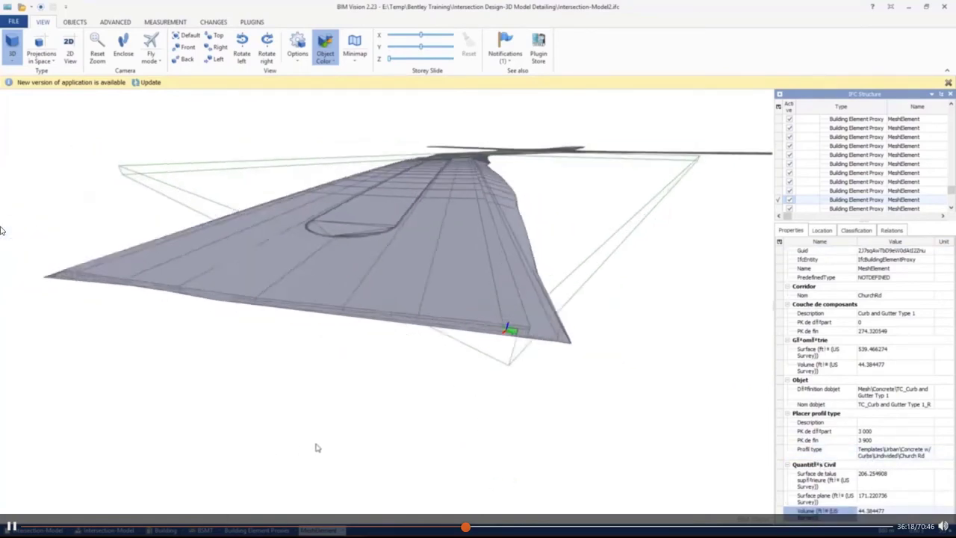
pyautogui.moveTo(348, 404); pyautogui.dragTo(441, 328)
pyautogui.moveTo(582, 251); pyautogui.dragTo(470, 340)
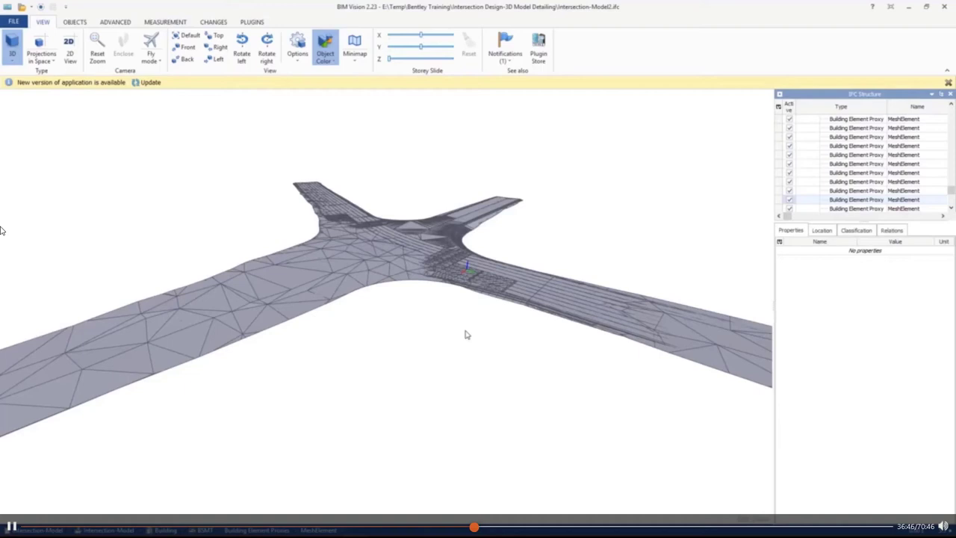
pyautogui.press('Escape')
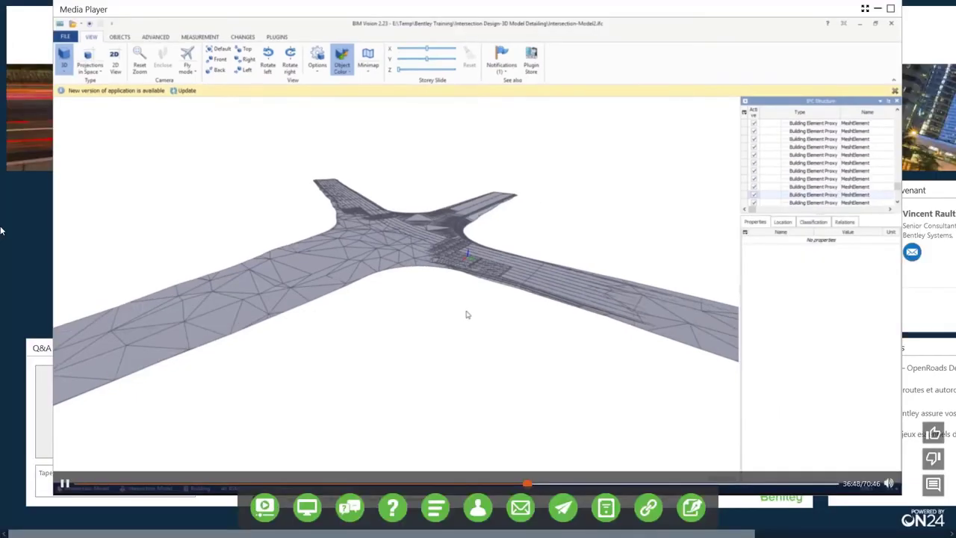
pyautogui.click(45, 416)
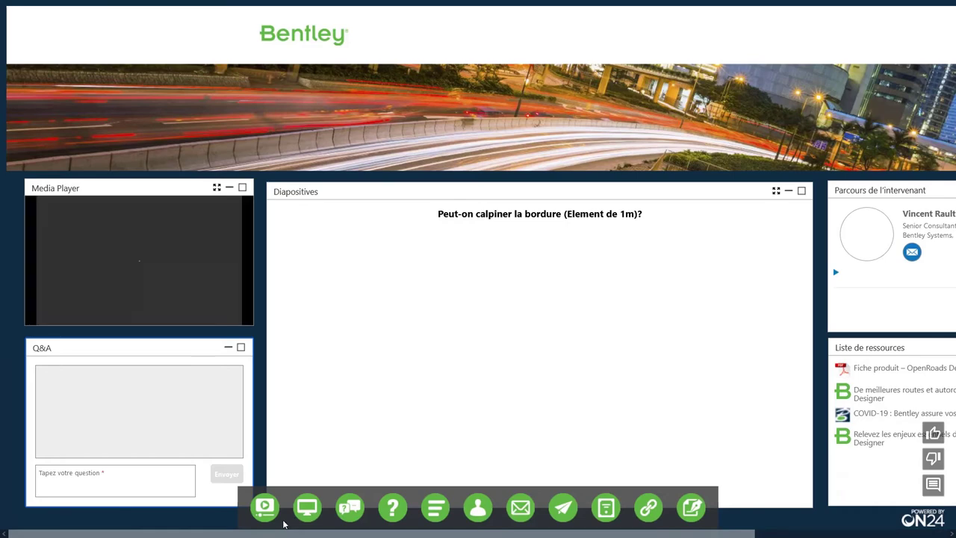
pyautogui.click(217, 187)
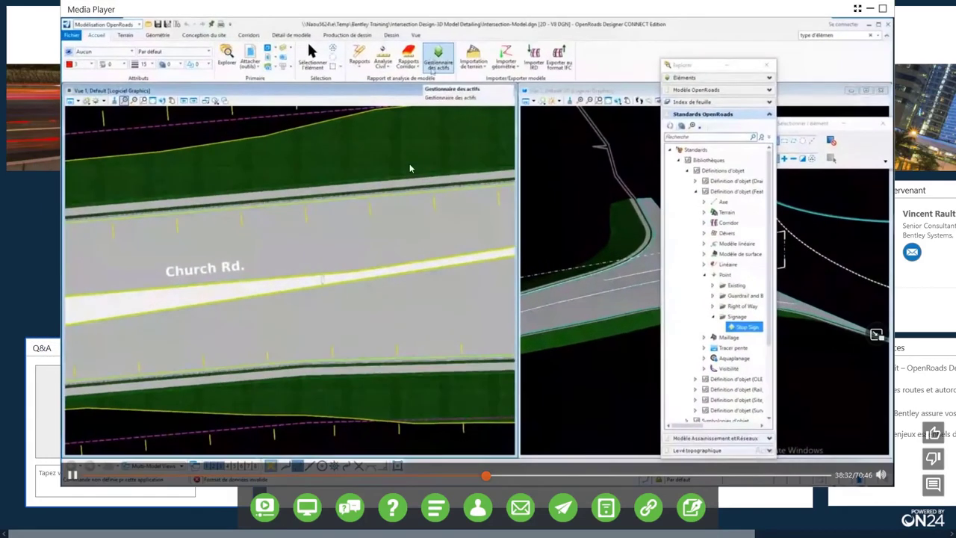
pyautogui.click(838, 14)
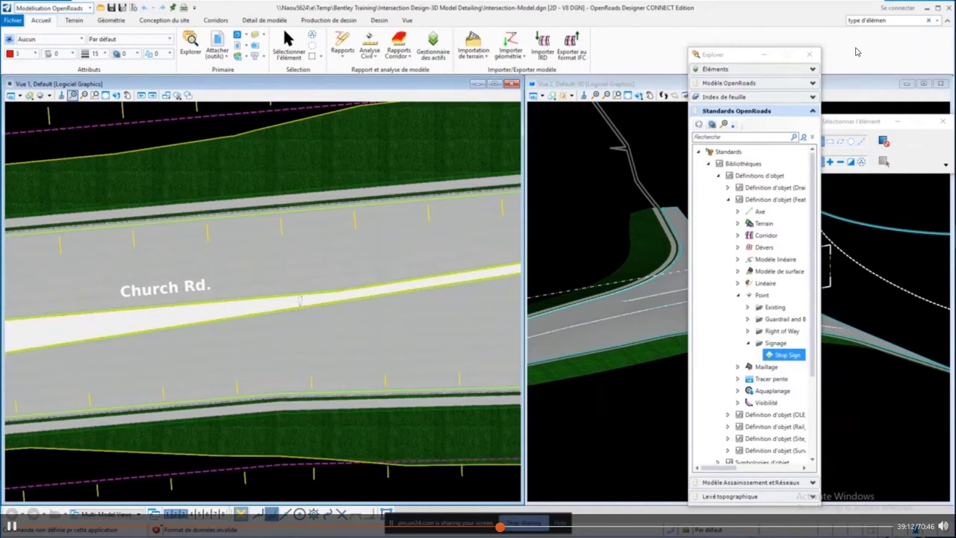
pyautogui.press('Escape')
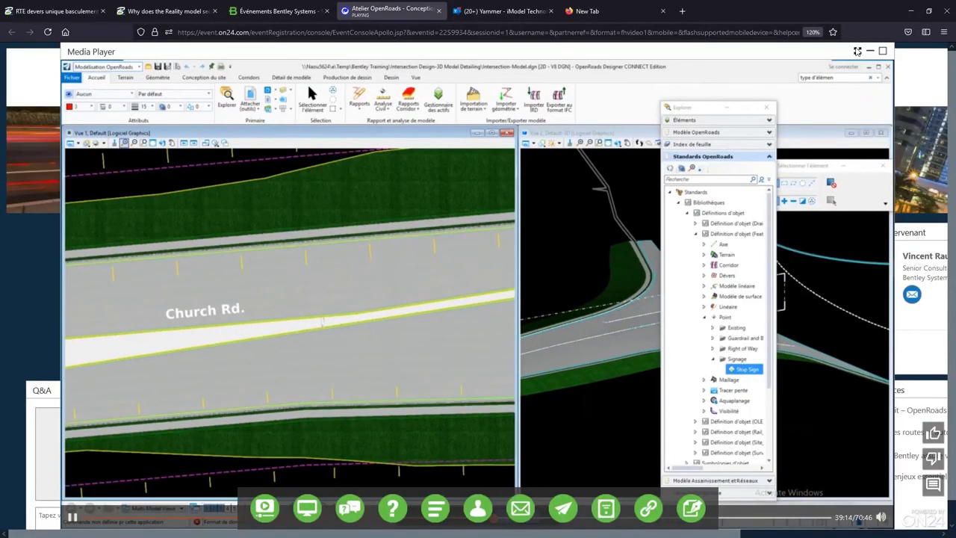
pyautogui.click(870, 51)
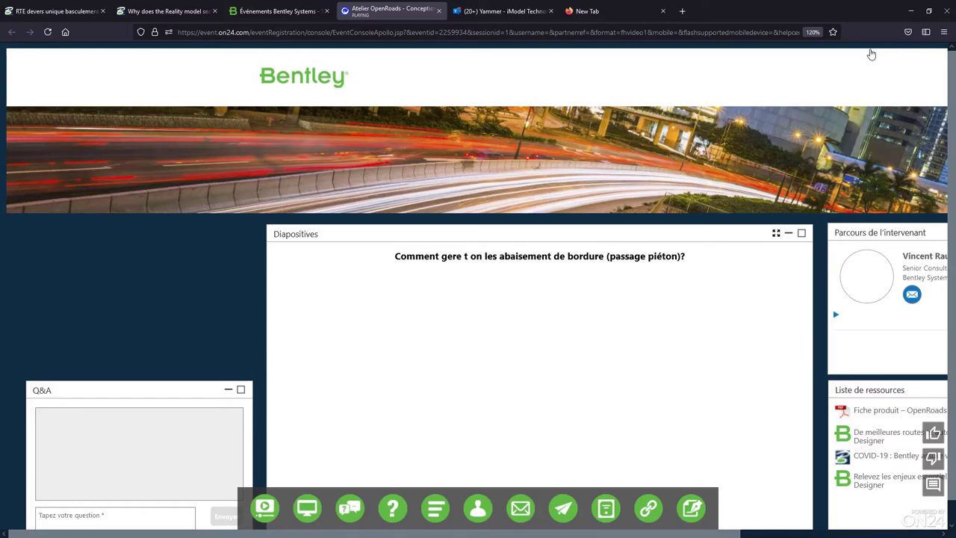
pyautogui.press('F11')
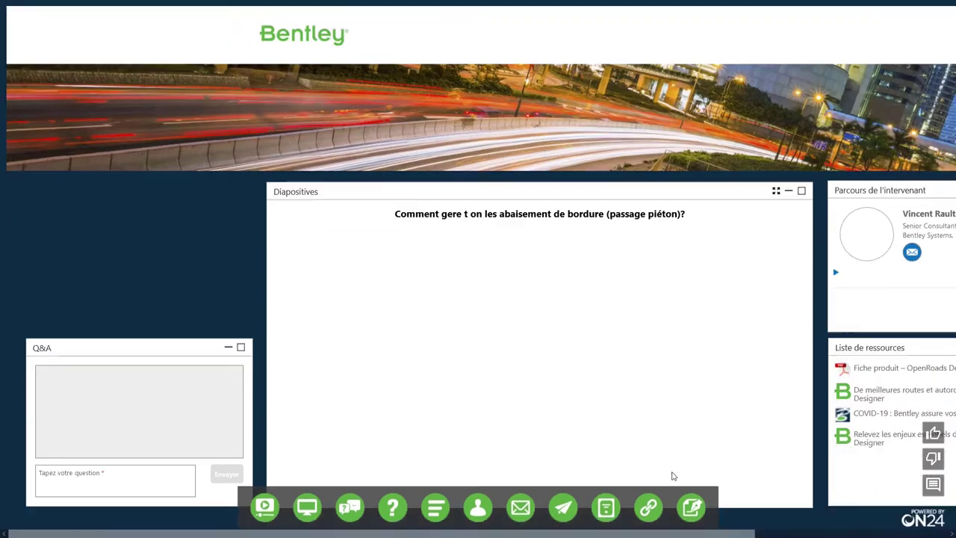
pyautogui.click(264, 508)
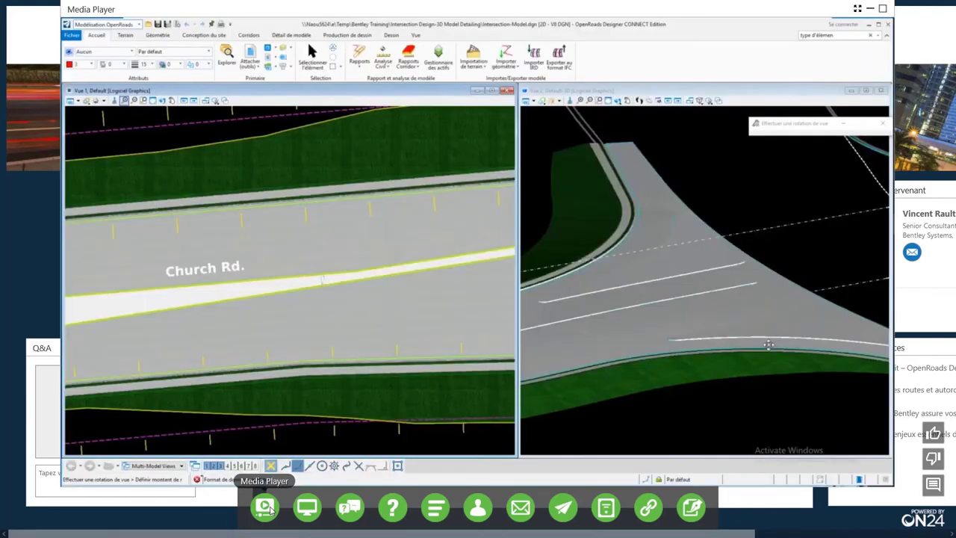
pyautogui.click(857, 8)
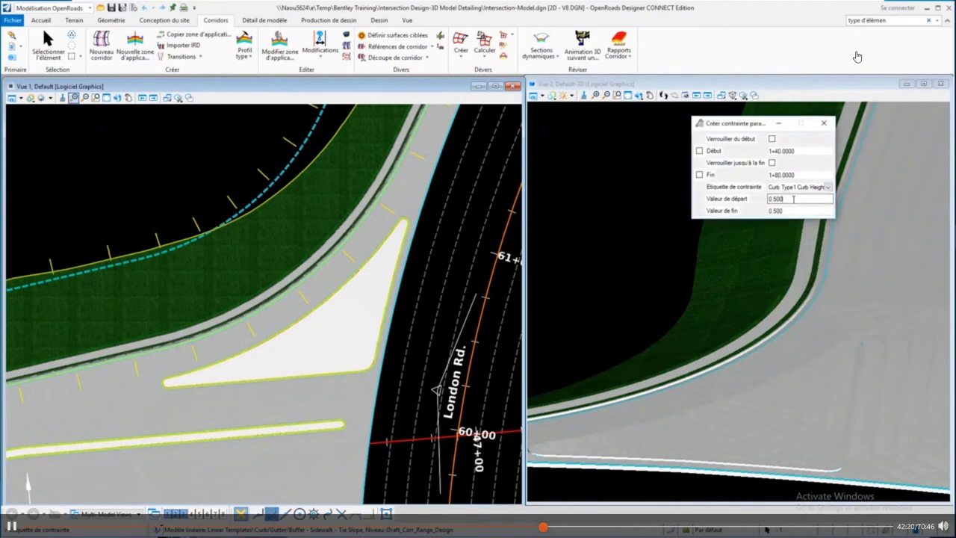
# Step: Create a Curb Type1 Curb Height parametric constraint on LT_Return from 1+40 to 1+80, with start value 0.500 and end value 0.010
pyautogui.click(828, 188)
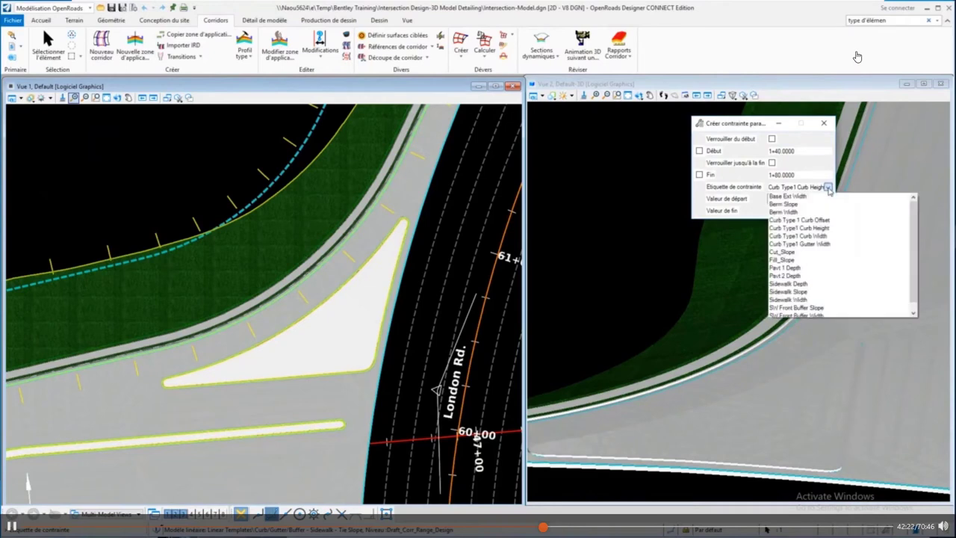
pyautogui.click(822, 229)
pyautogui.doubleClick(814, 211)
pyautogui.write('0.010')
pyautogui.press('Tab')
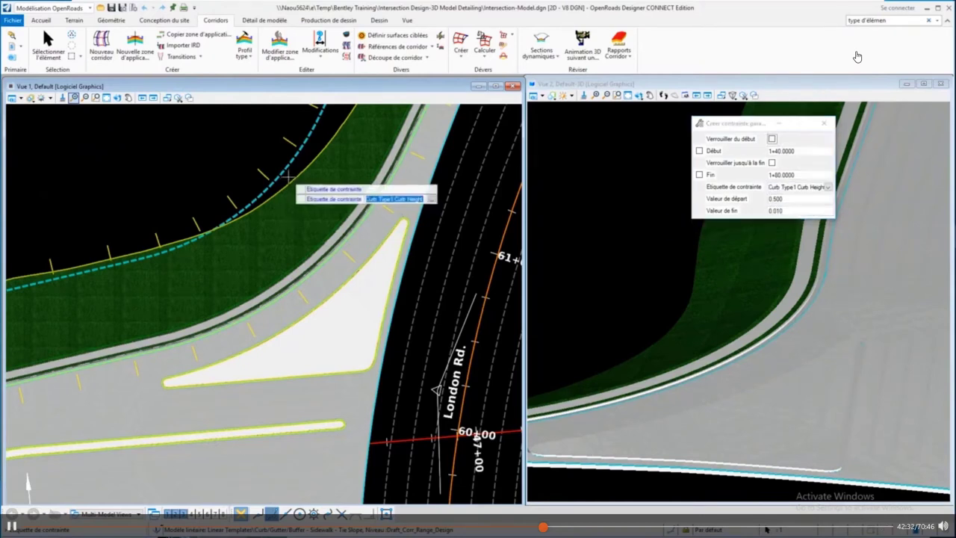
pyautogui.click(287, 177)
pyautogui.click(286, 176)
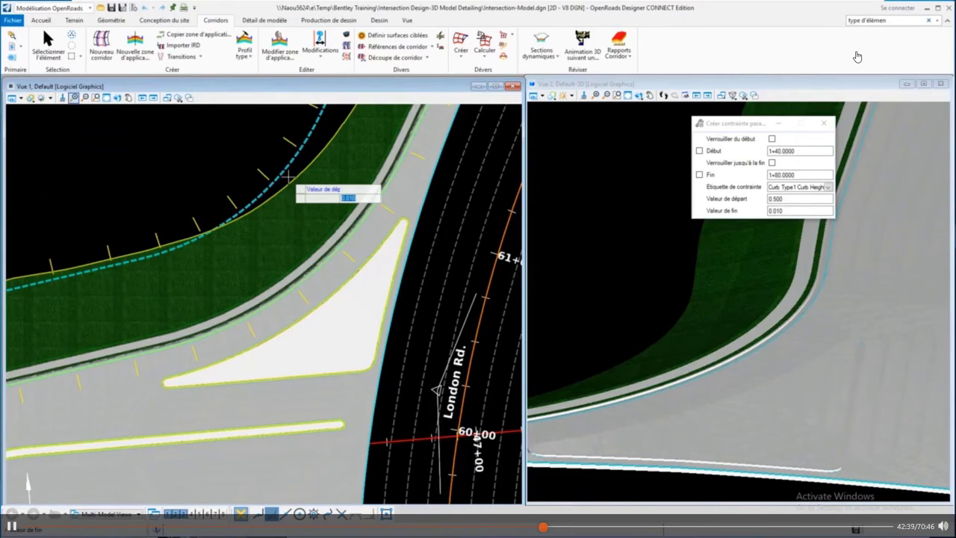
pyautogui.press('Return')
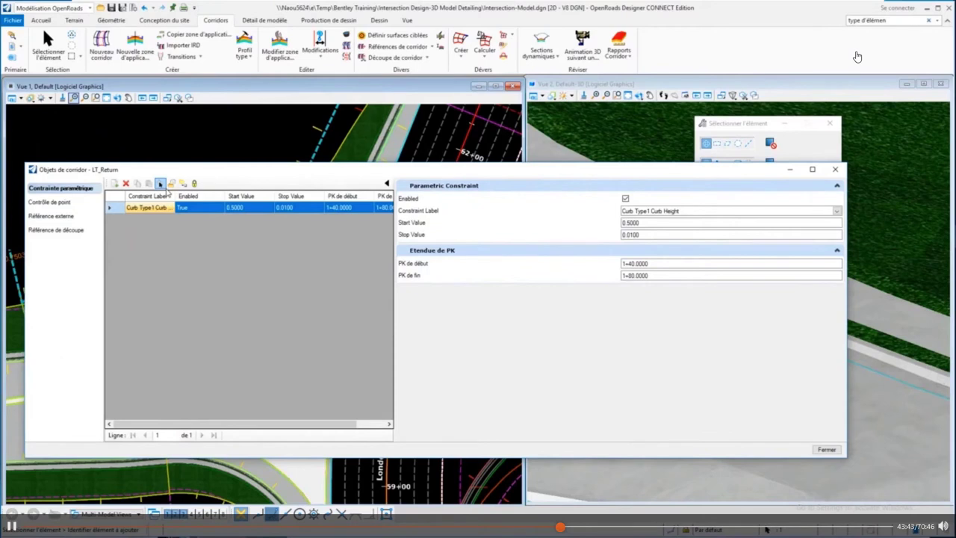
pyautogui.click(827, 449)
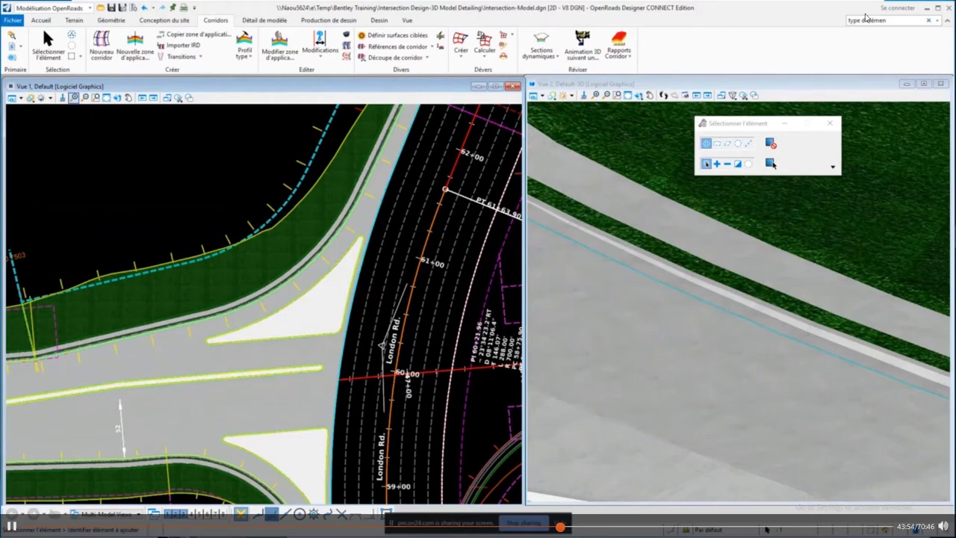
pyautogui.press('Escape')
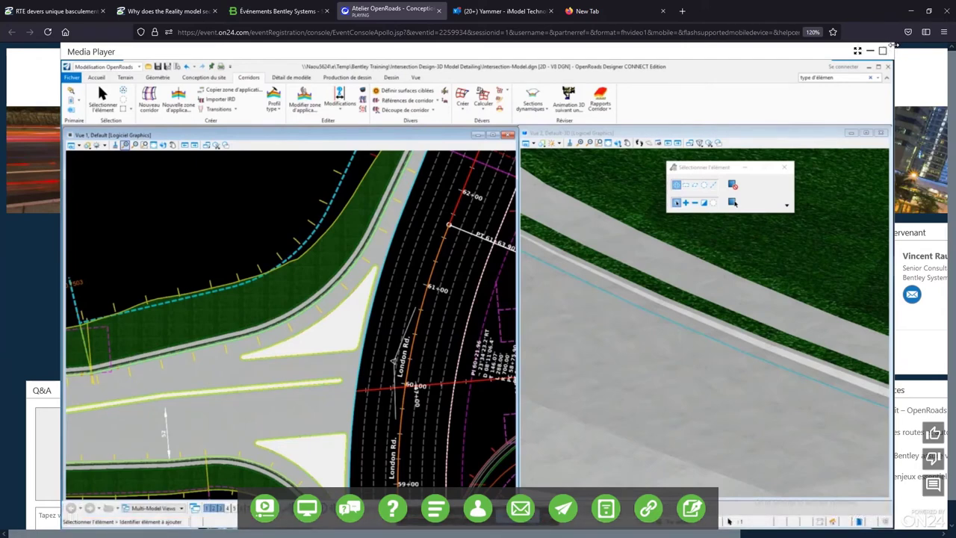
pyautogui.moveTo(893, 45); pyautogui.dragTo(415, 157)
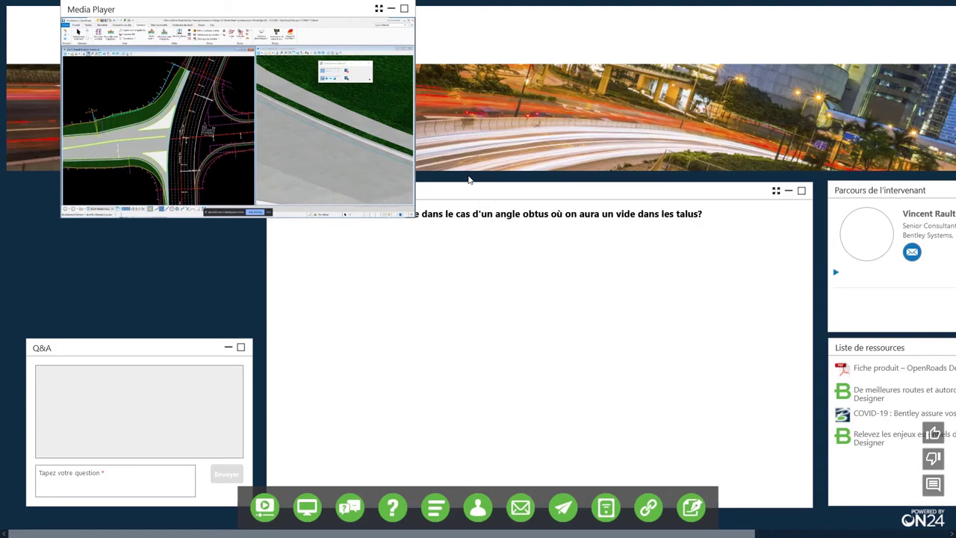
pyautogui.click(470, 191)
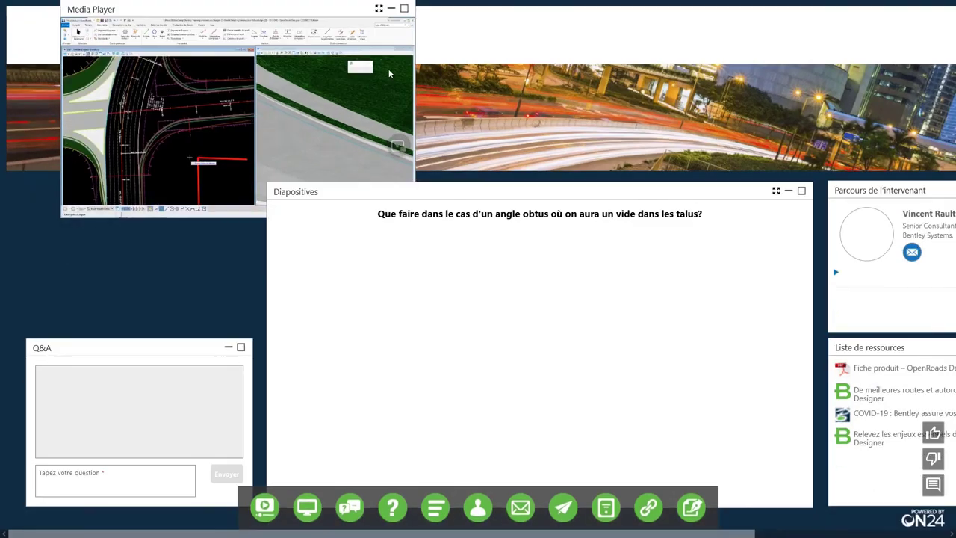
pyautogui.click(404, 8)
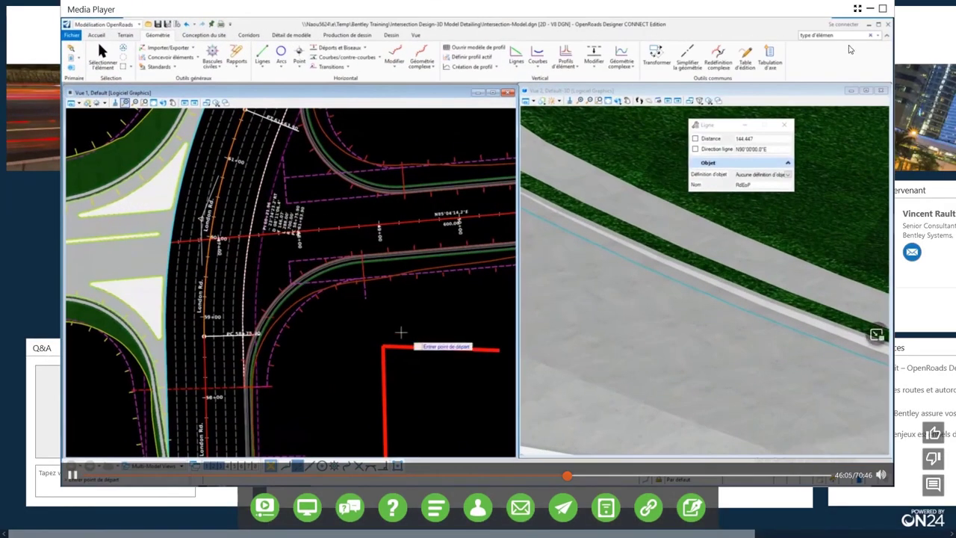
pyautogui.click(858, 9)
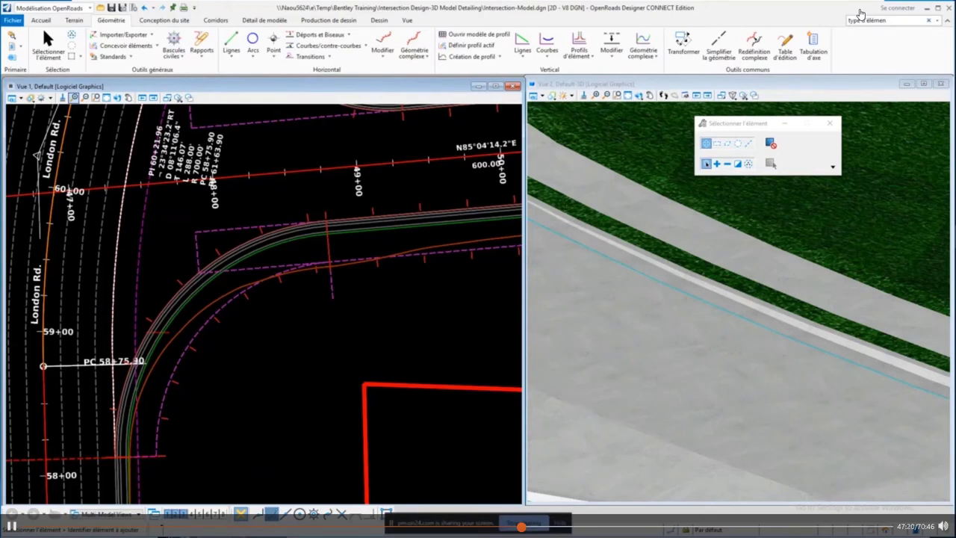
pyautogui.press('Escape')
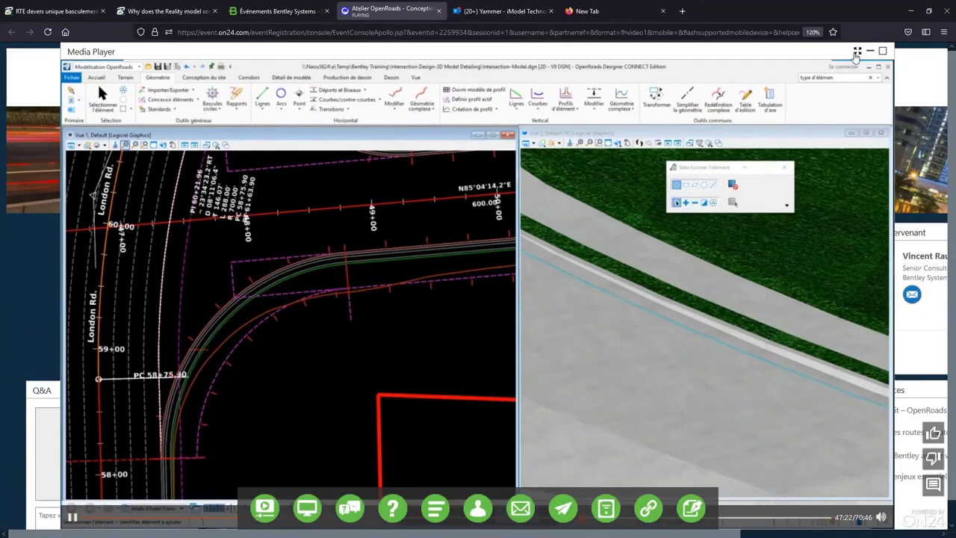
pyautogui.click(857, 51)
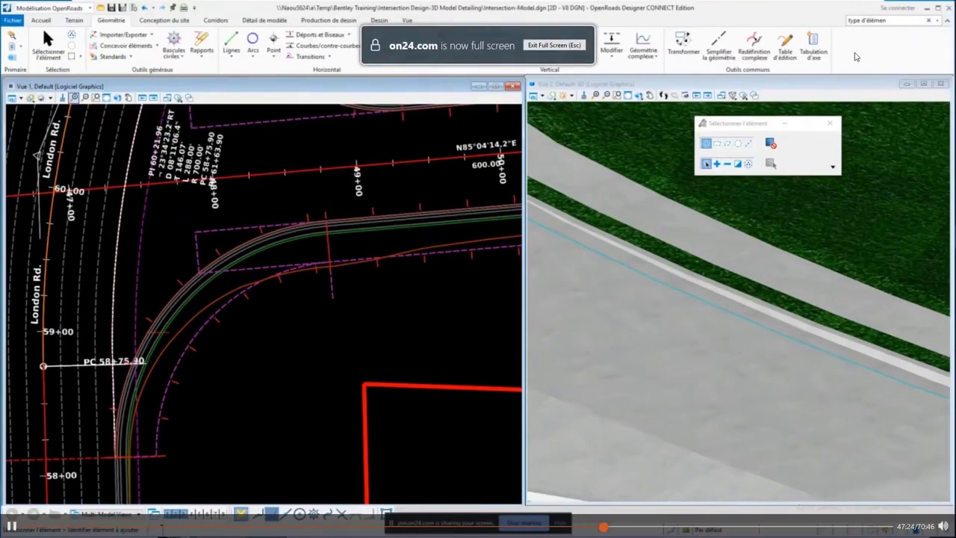
pyautogui.press('Escape')
pyautogui.press('F11')
pyautogui.click(871, 10)
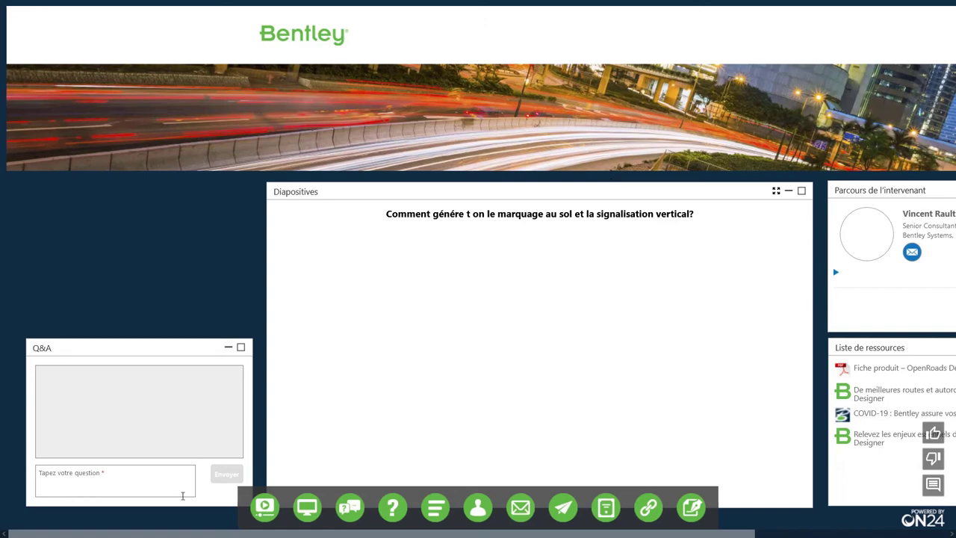
pyautogui.click(263, 509)
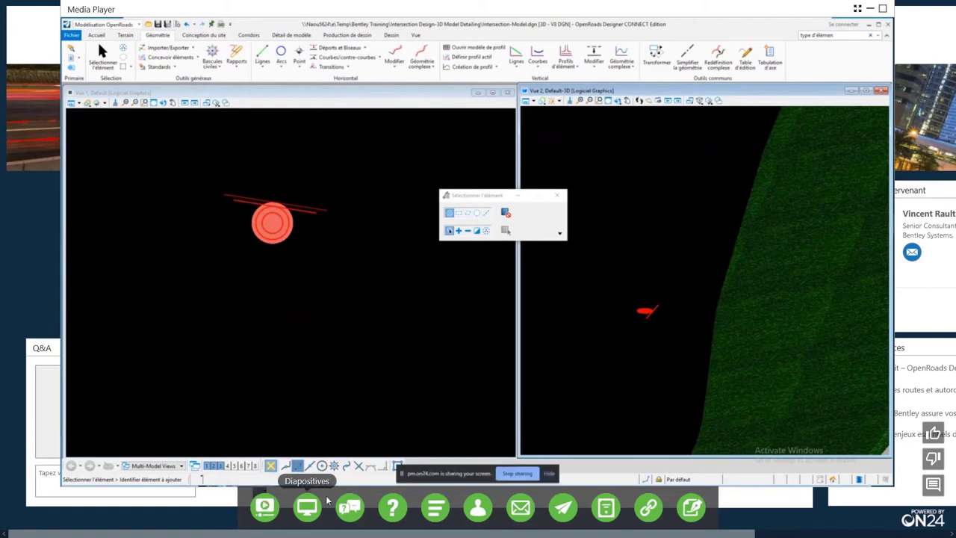
pyautogui.moveTo(902, 11)
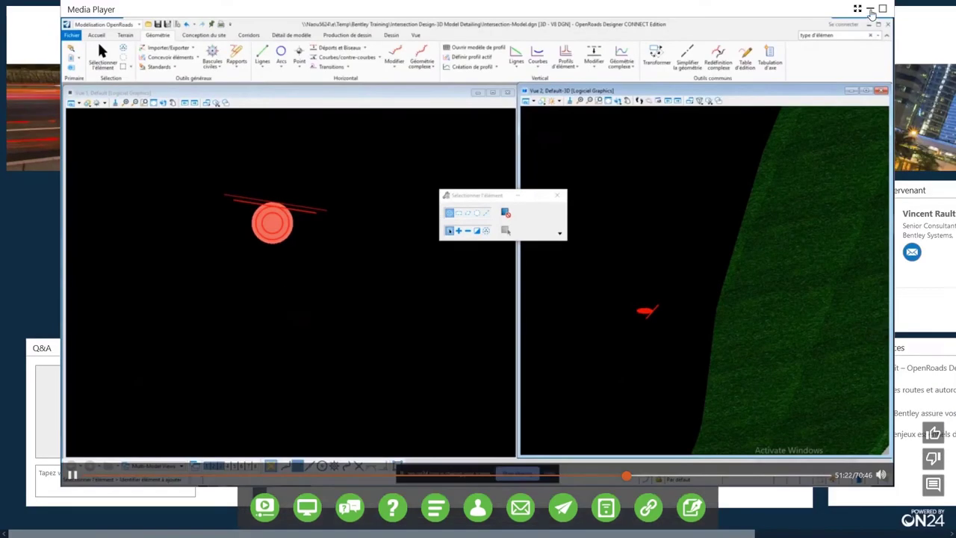
pyautogui.click(871, 10)
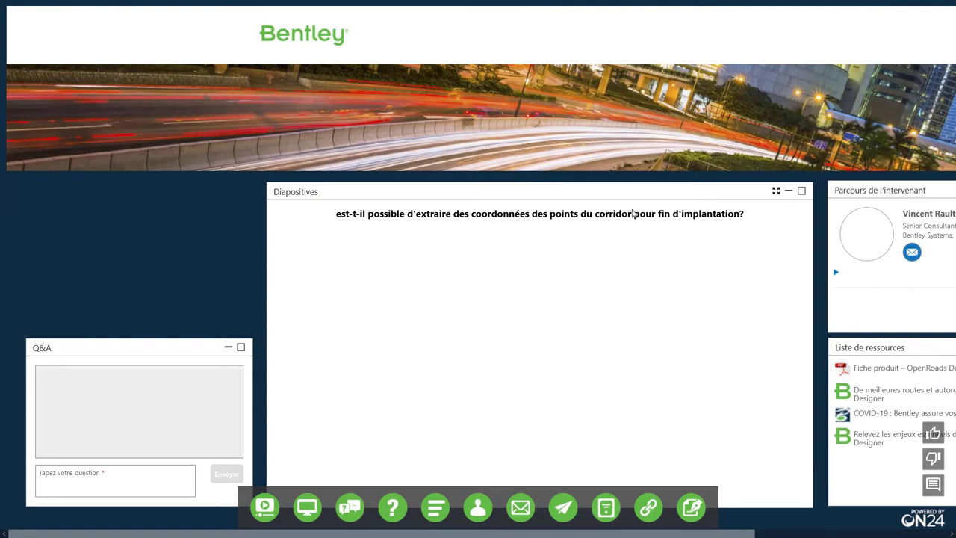
pyautogui.click(263, 509)
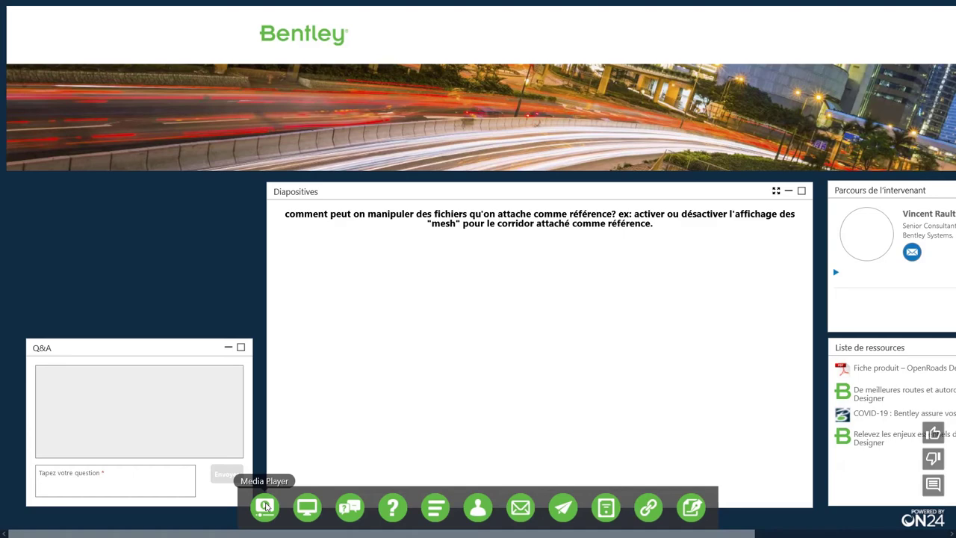
pyautogui.click(266, 507)
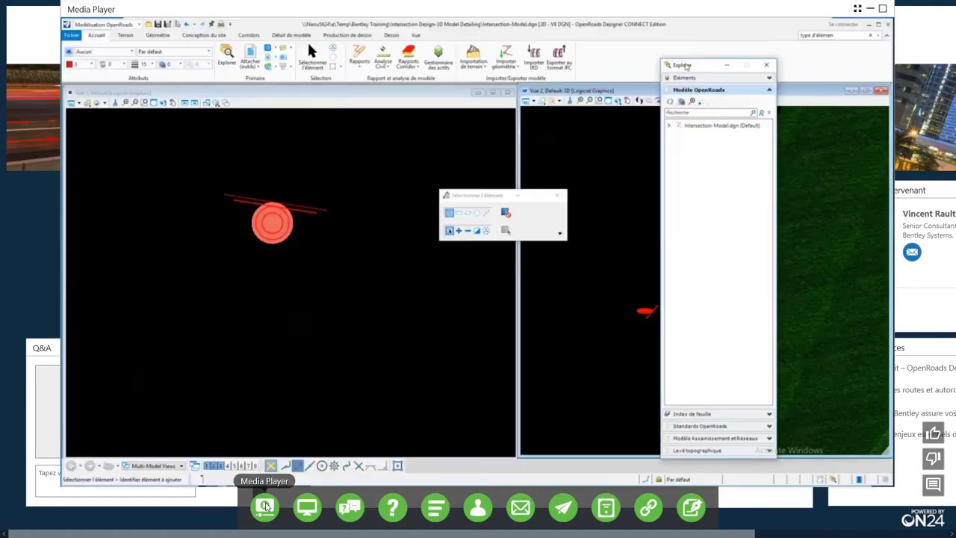